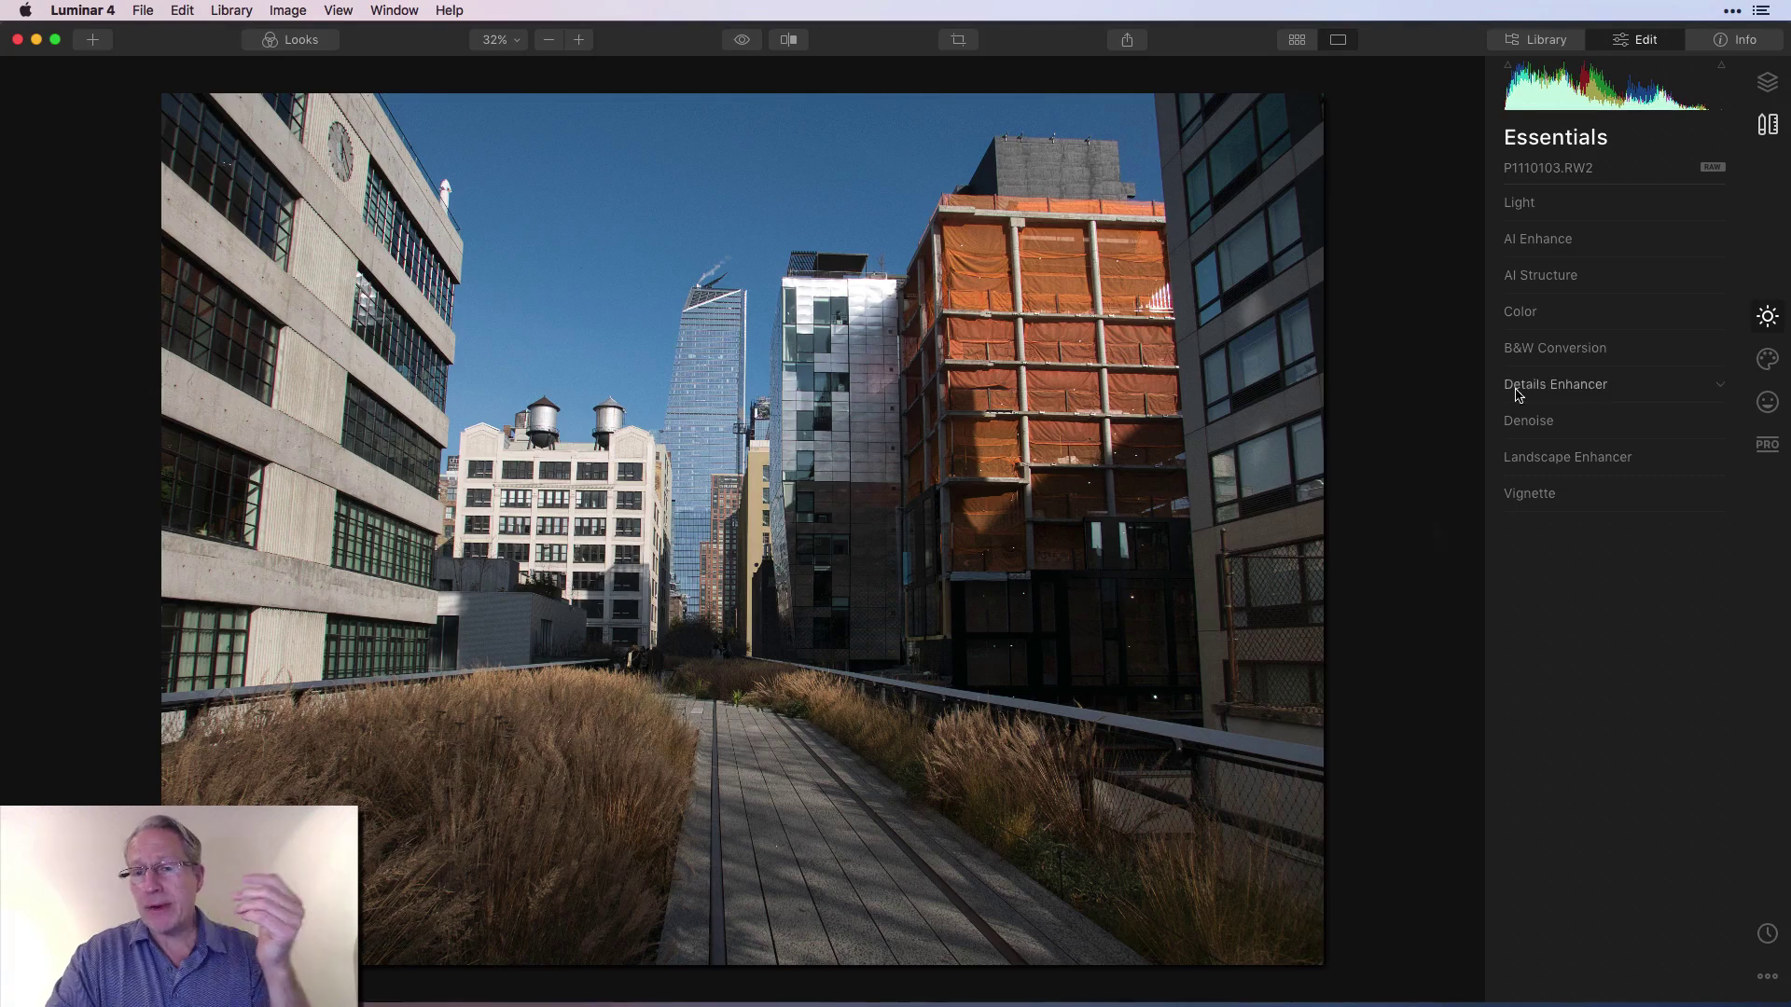
Convert the High Line photo to B&W, compare once with the colour original, then convert it again
click(1572, 351)
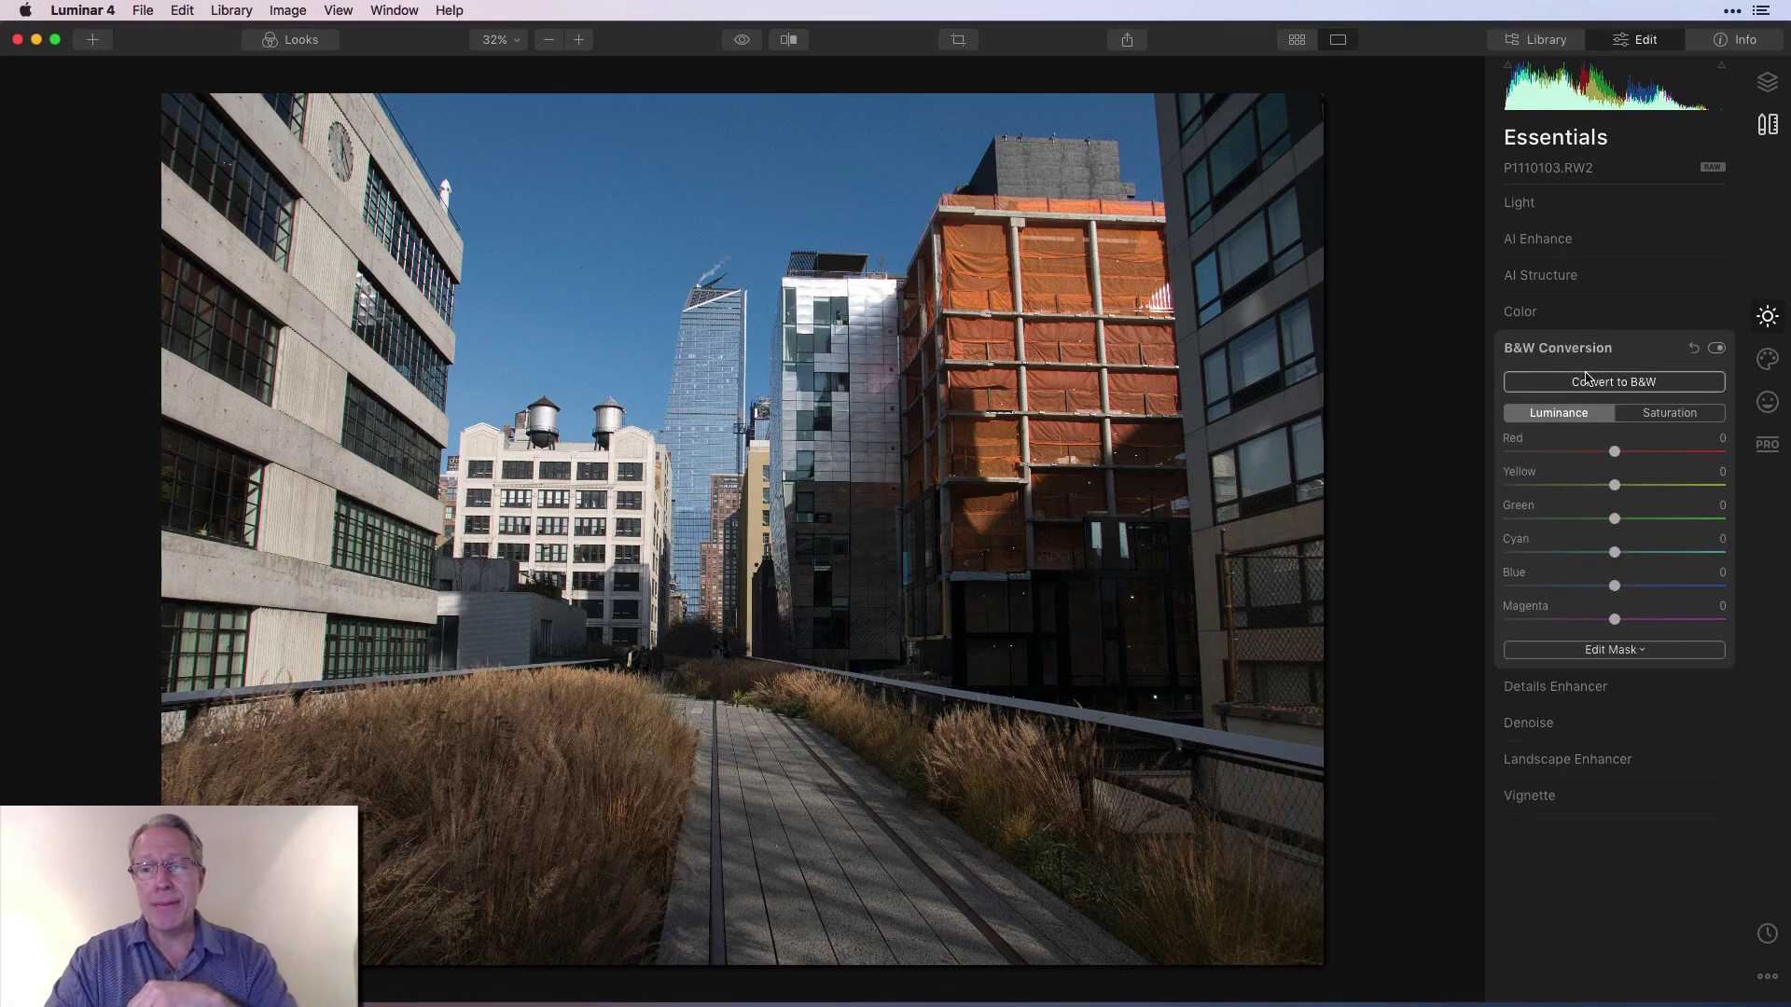
click(1586, 379)
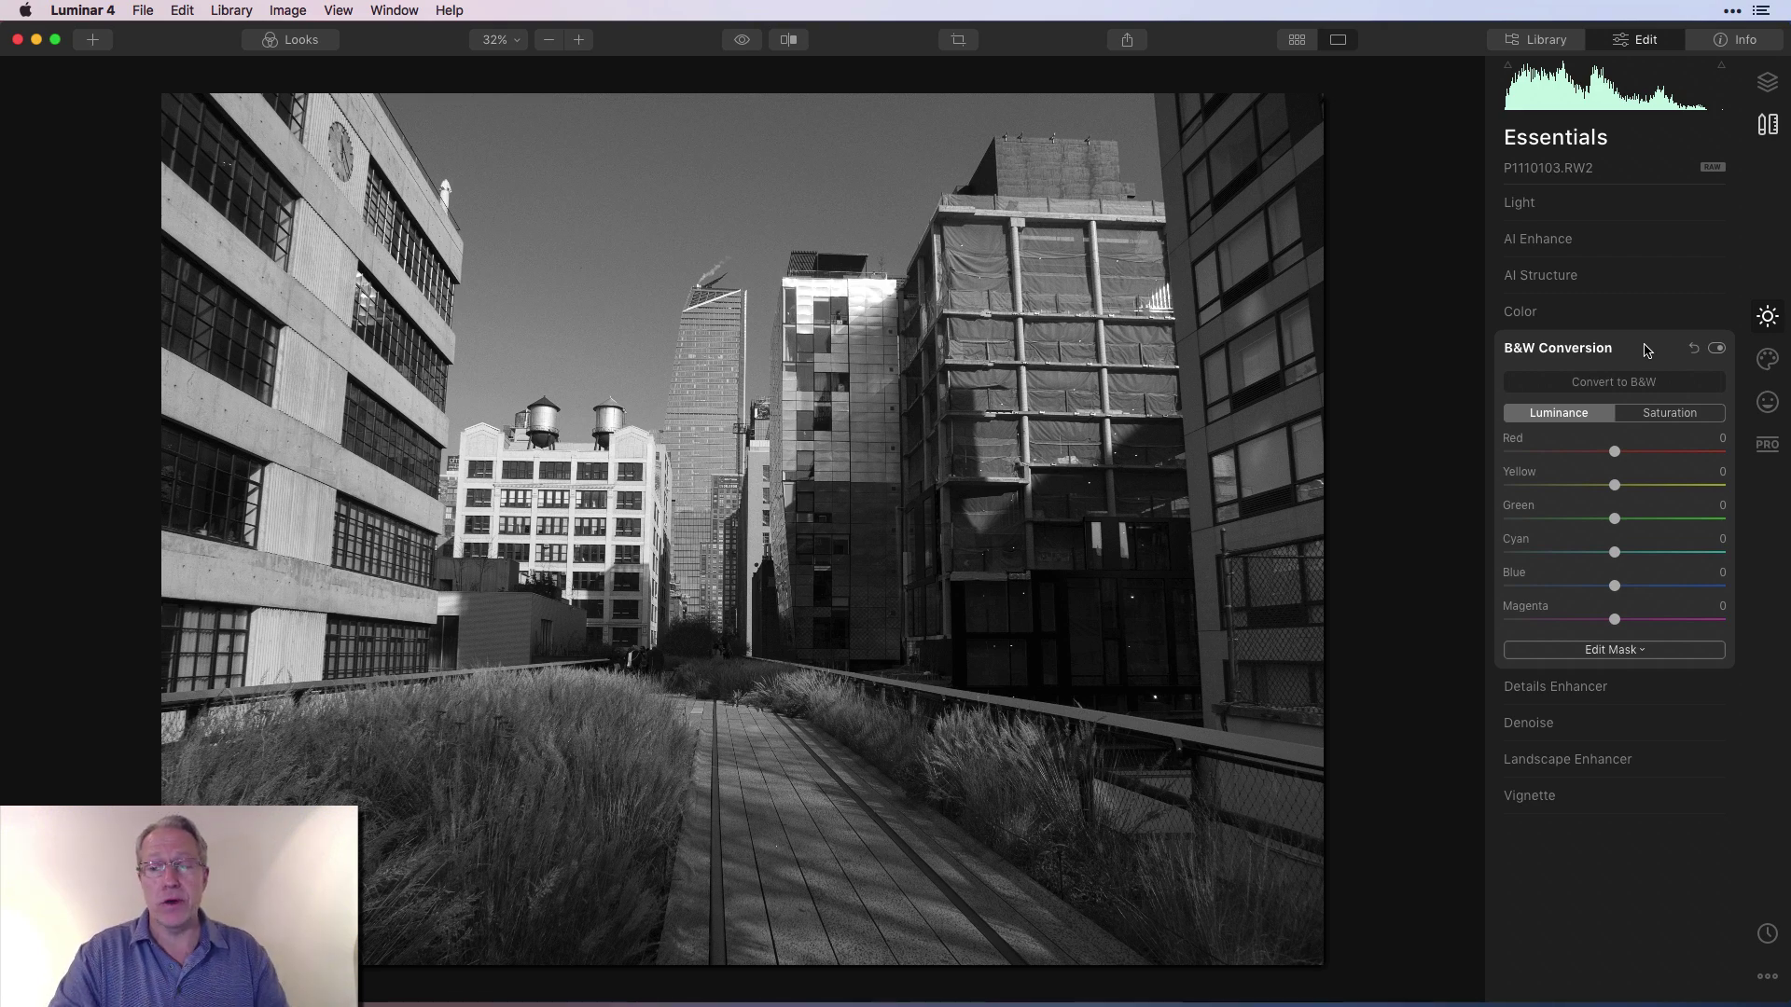
click(1646, 382)
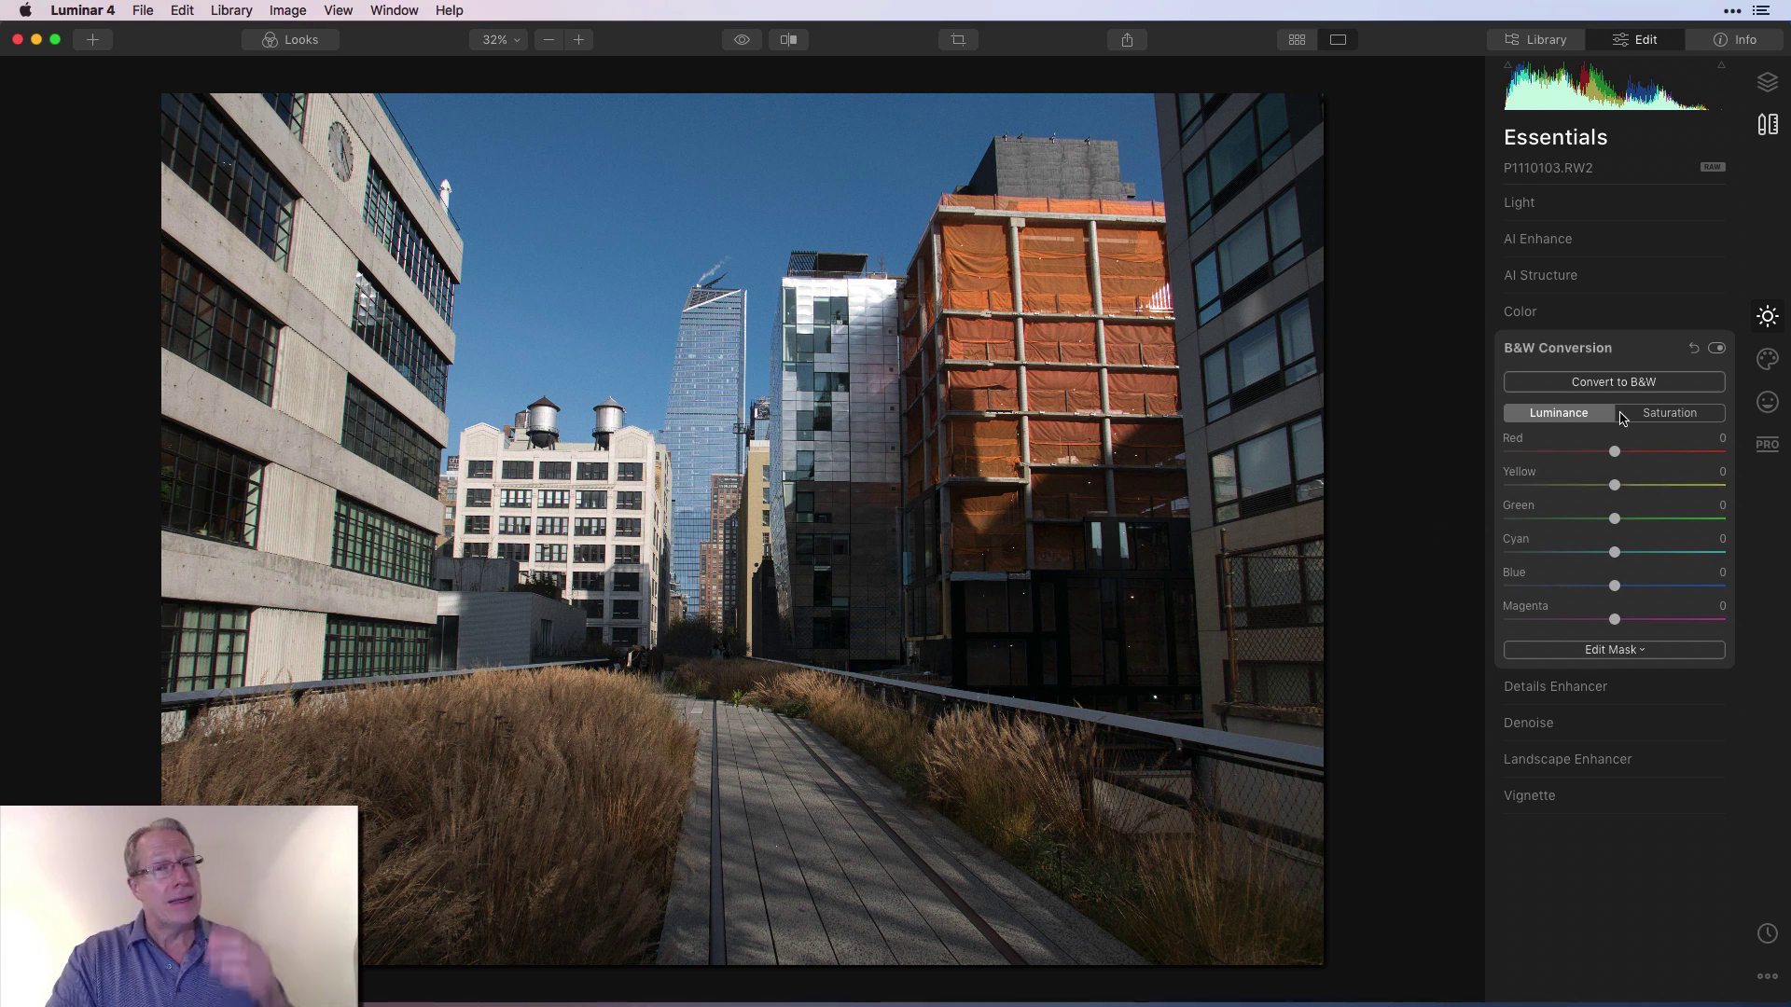
click(1638, 386)
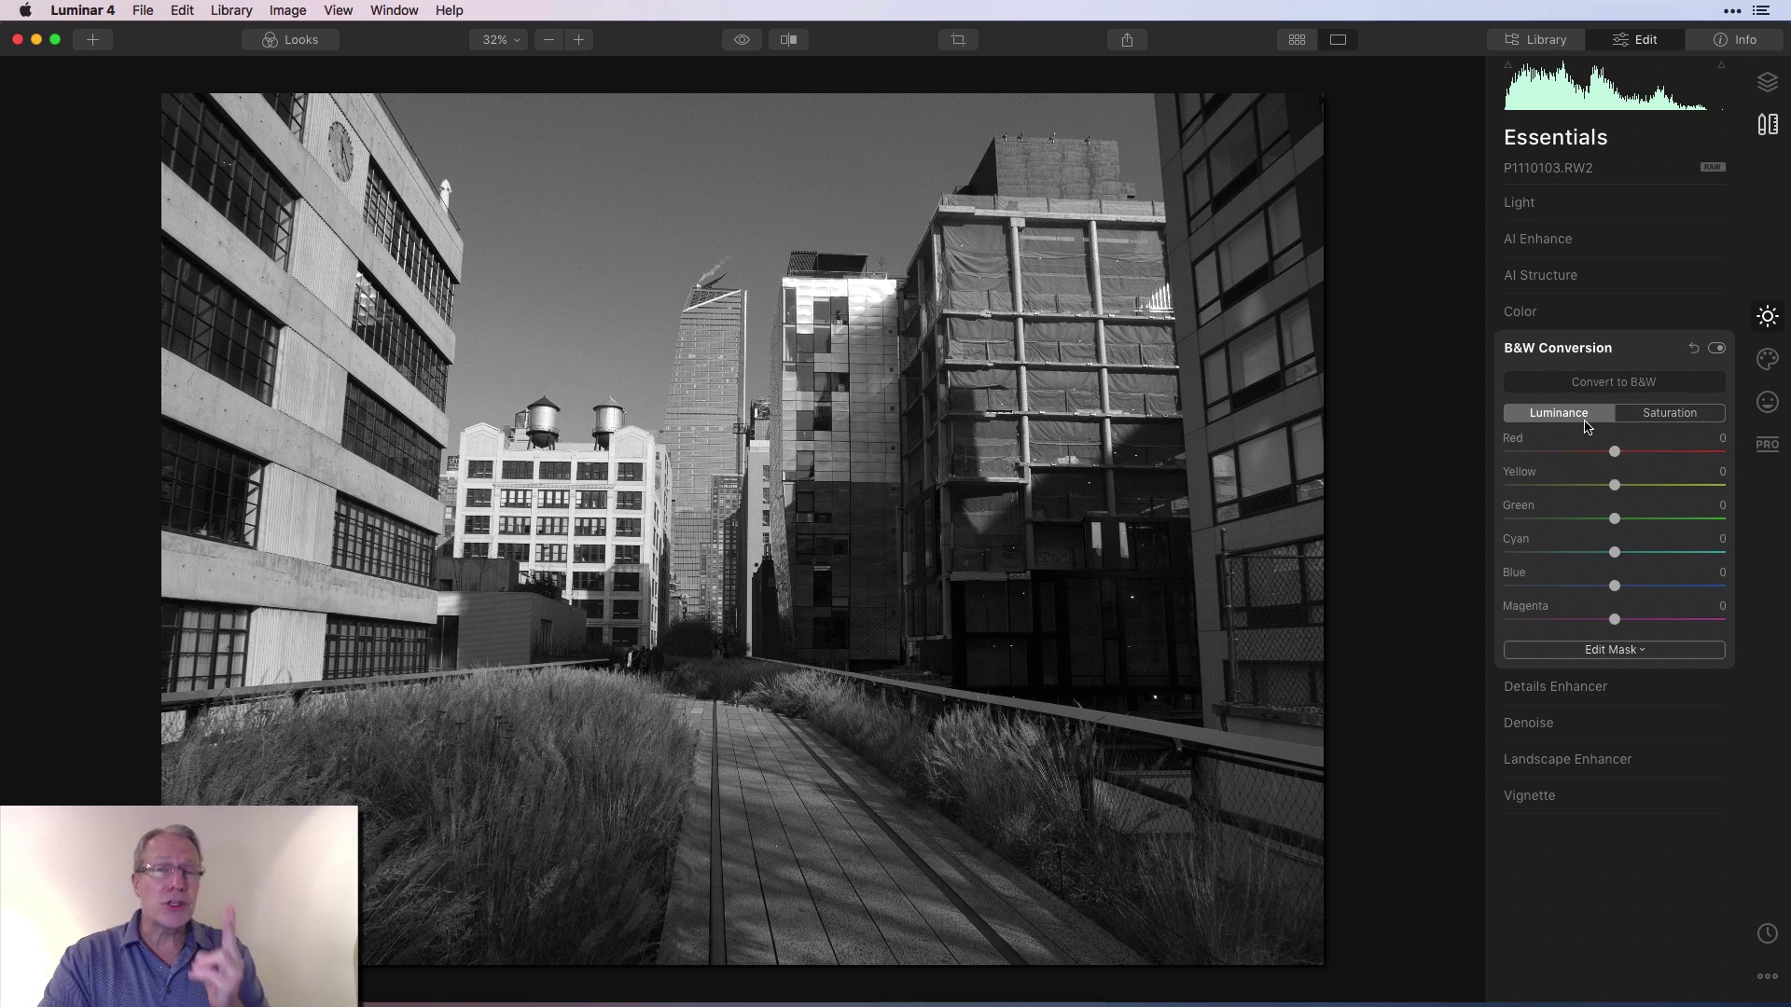
click(1668, 418)
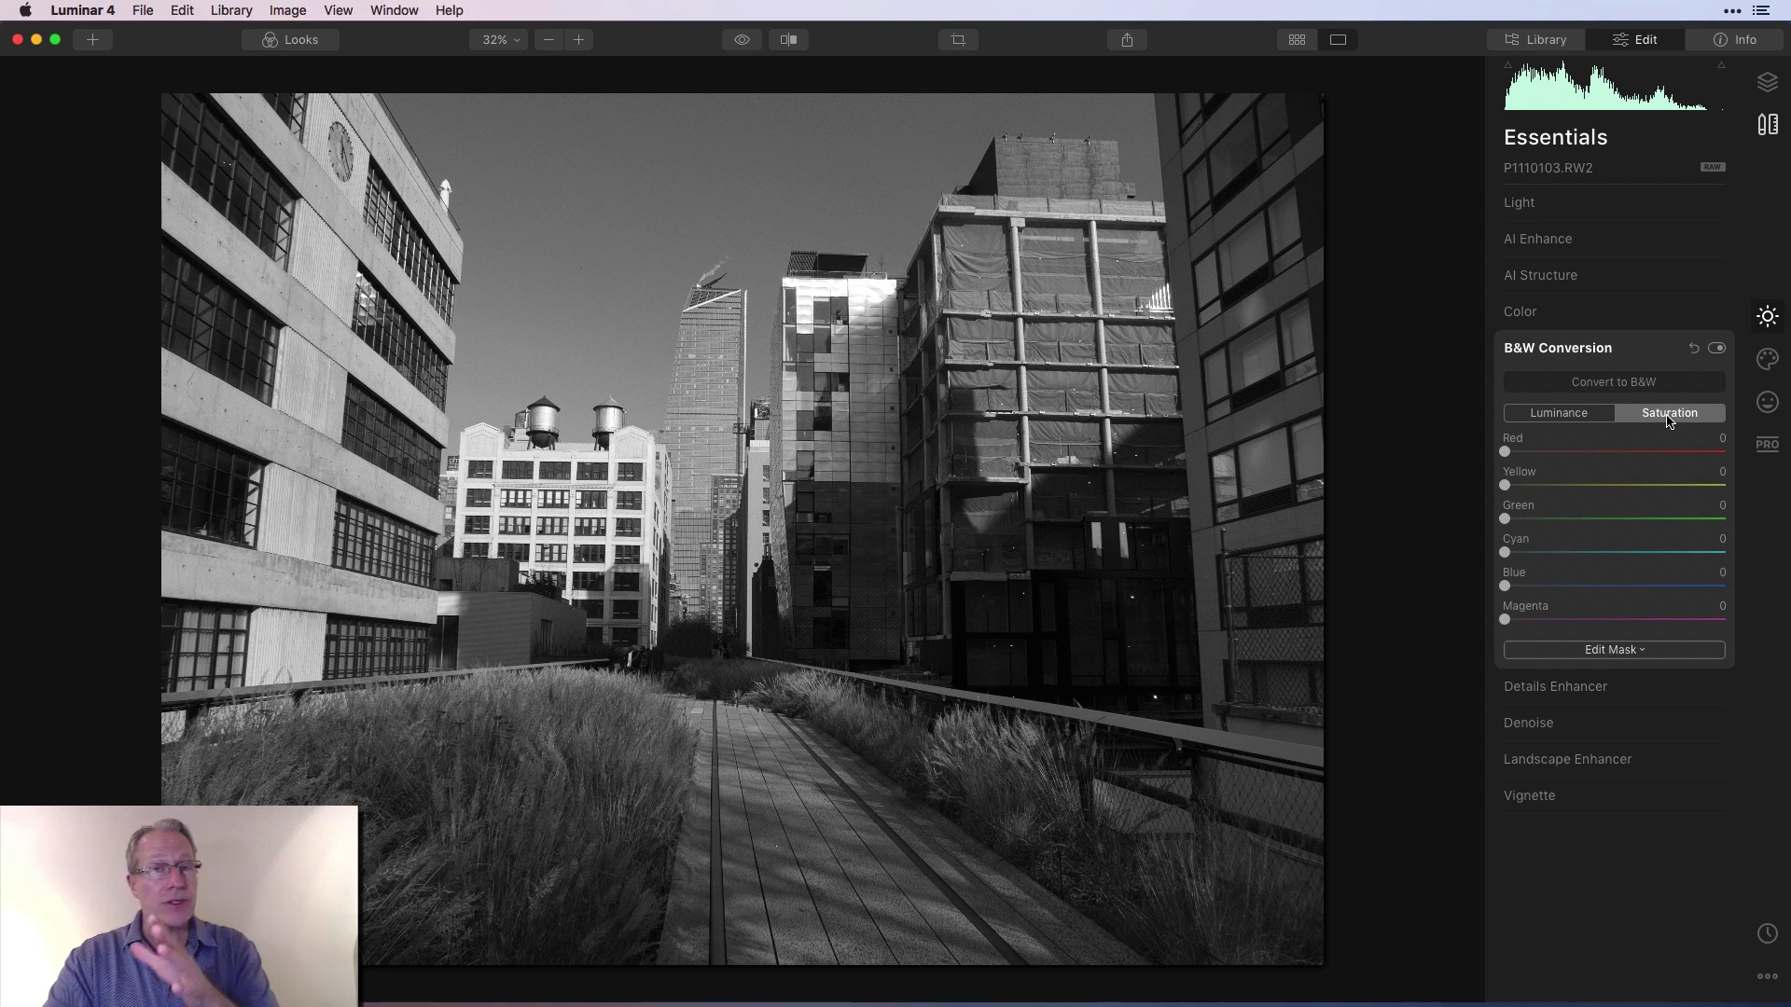
drag(1505, 453, 1551, 456)
drag(1505, 587, 1600, 591)
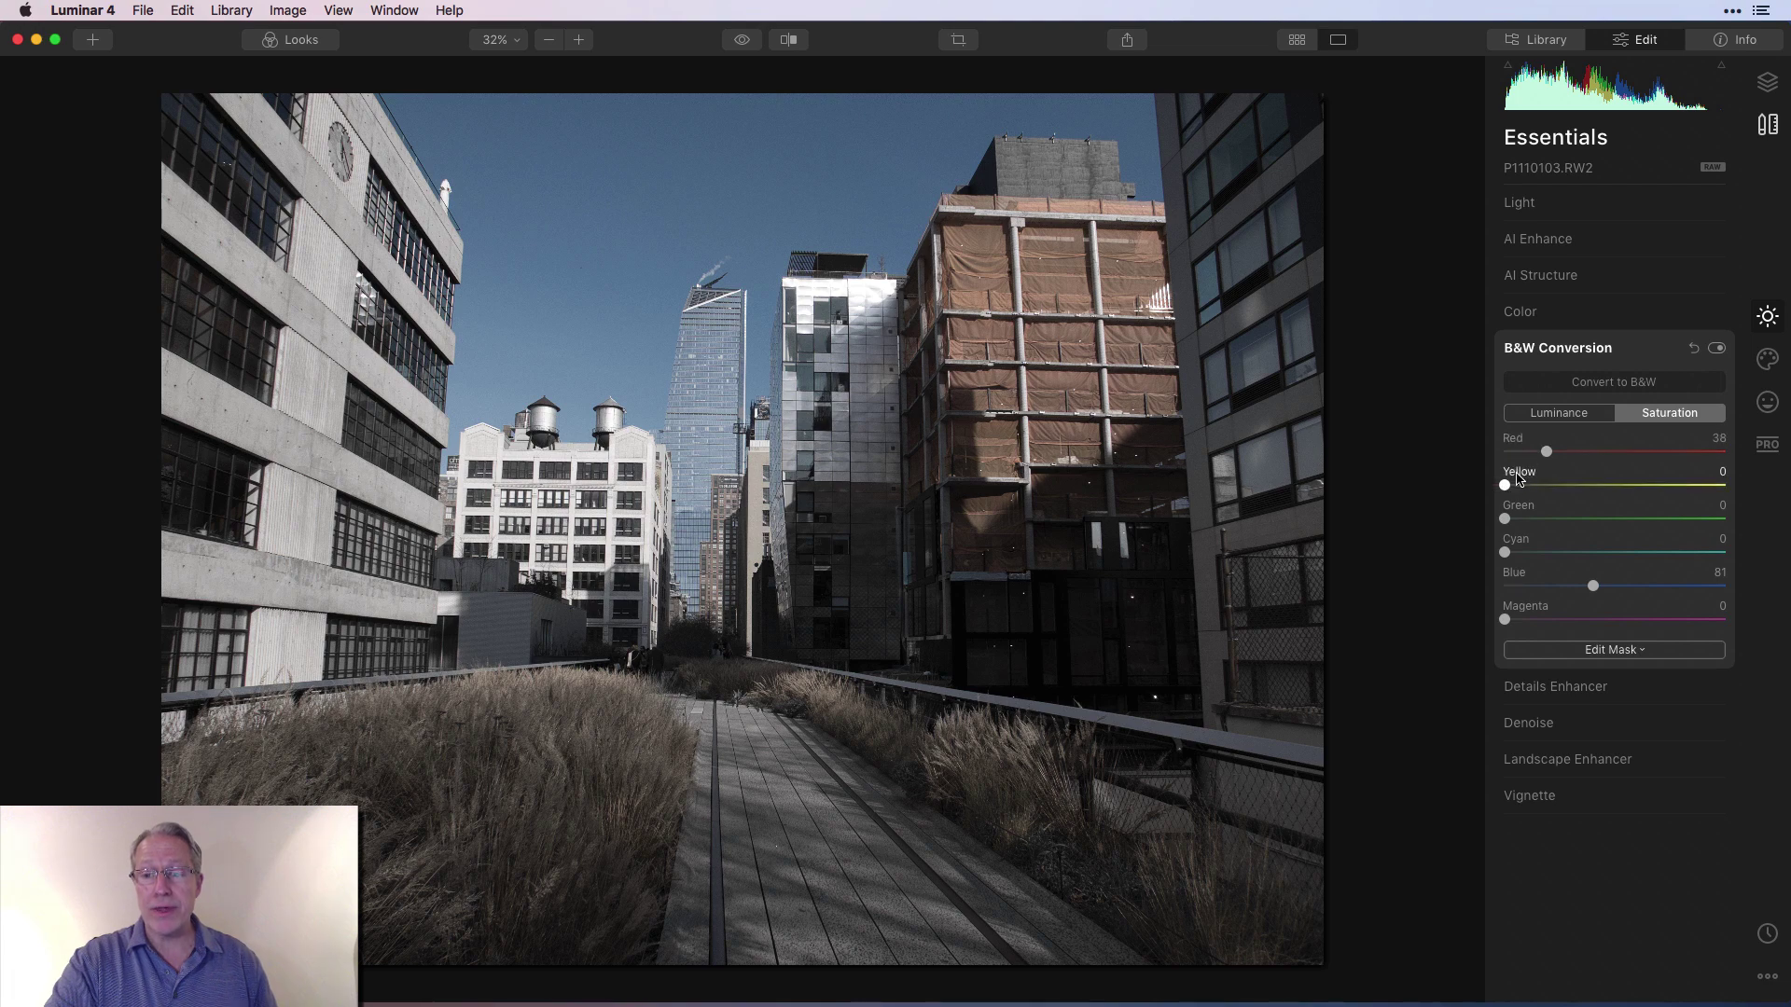
drag(1507, 484, 1625, 479)
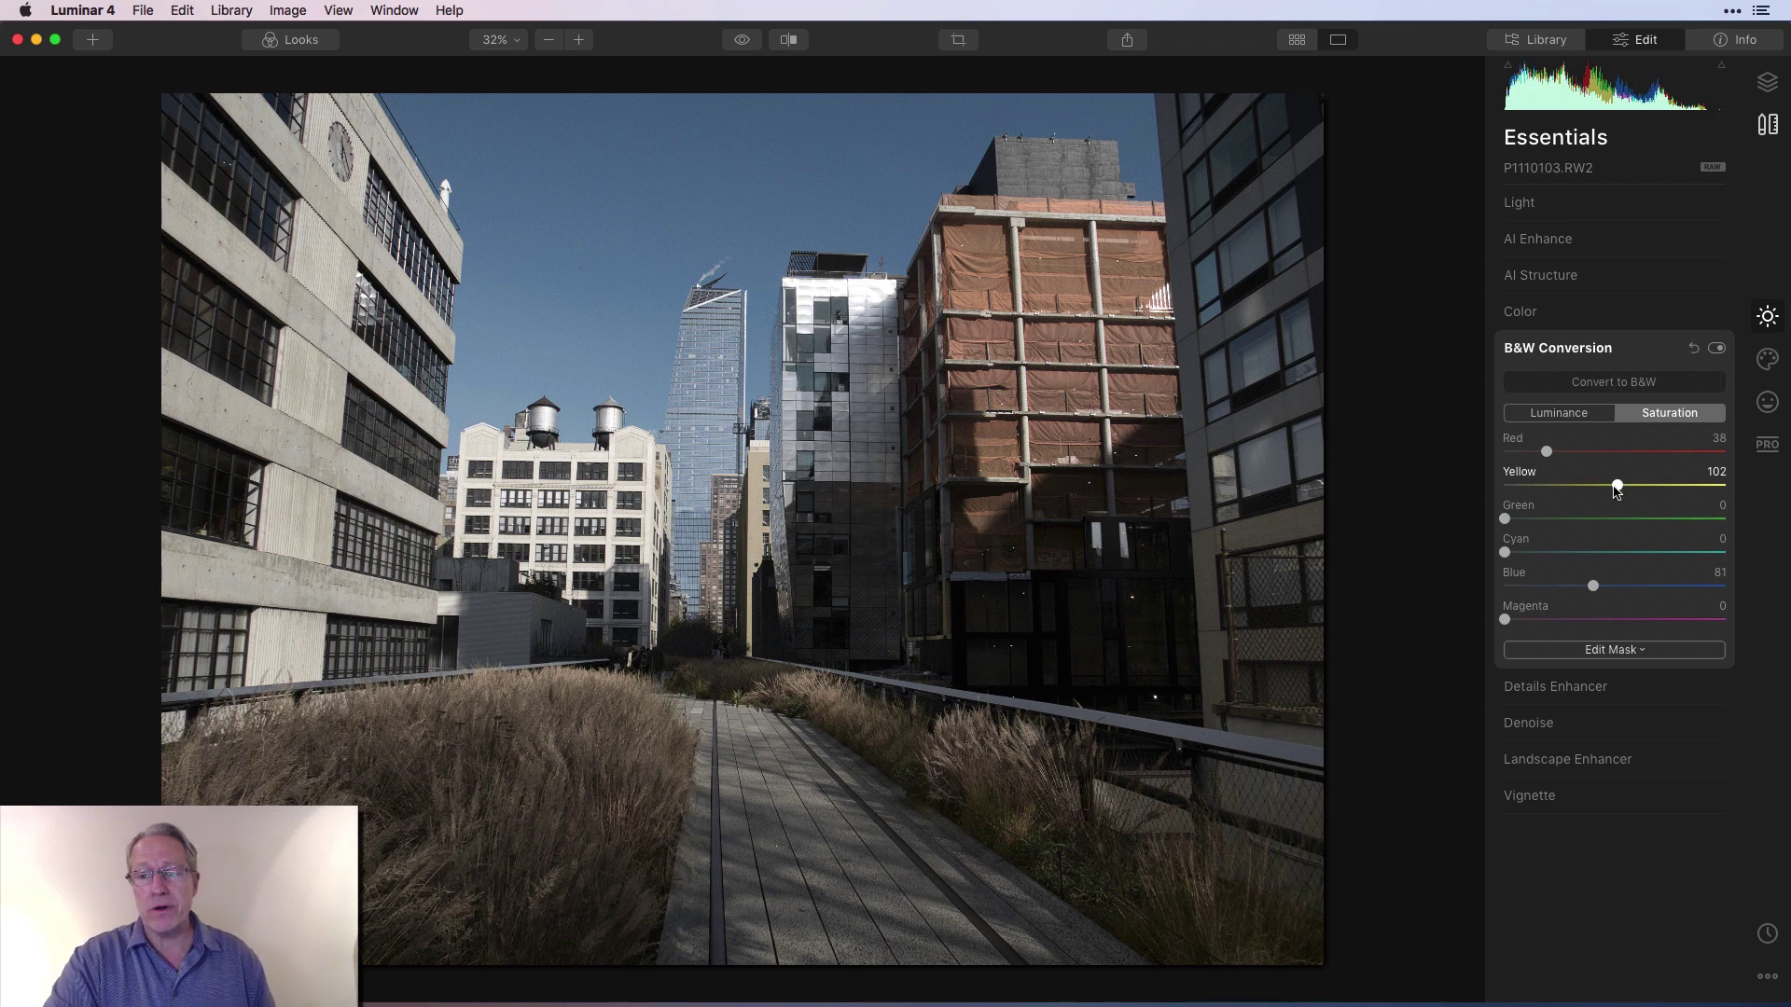
drag(1623, 482, 1455, 488)
drag(1547, 452, 1479, 460)
drag(1592, 586, 1485, 594)
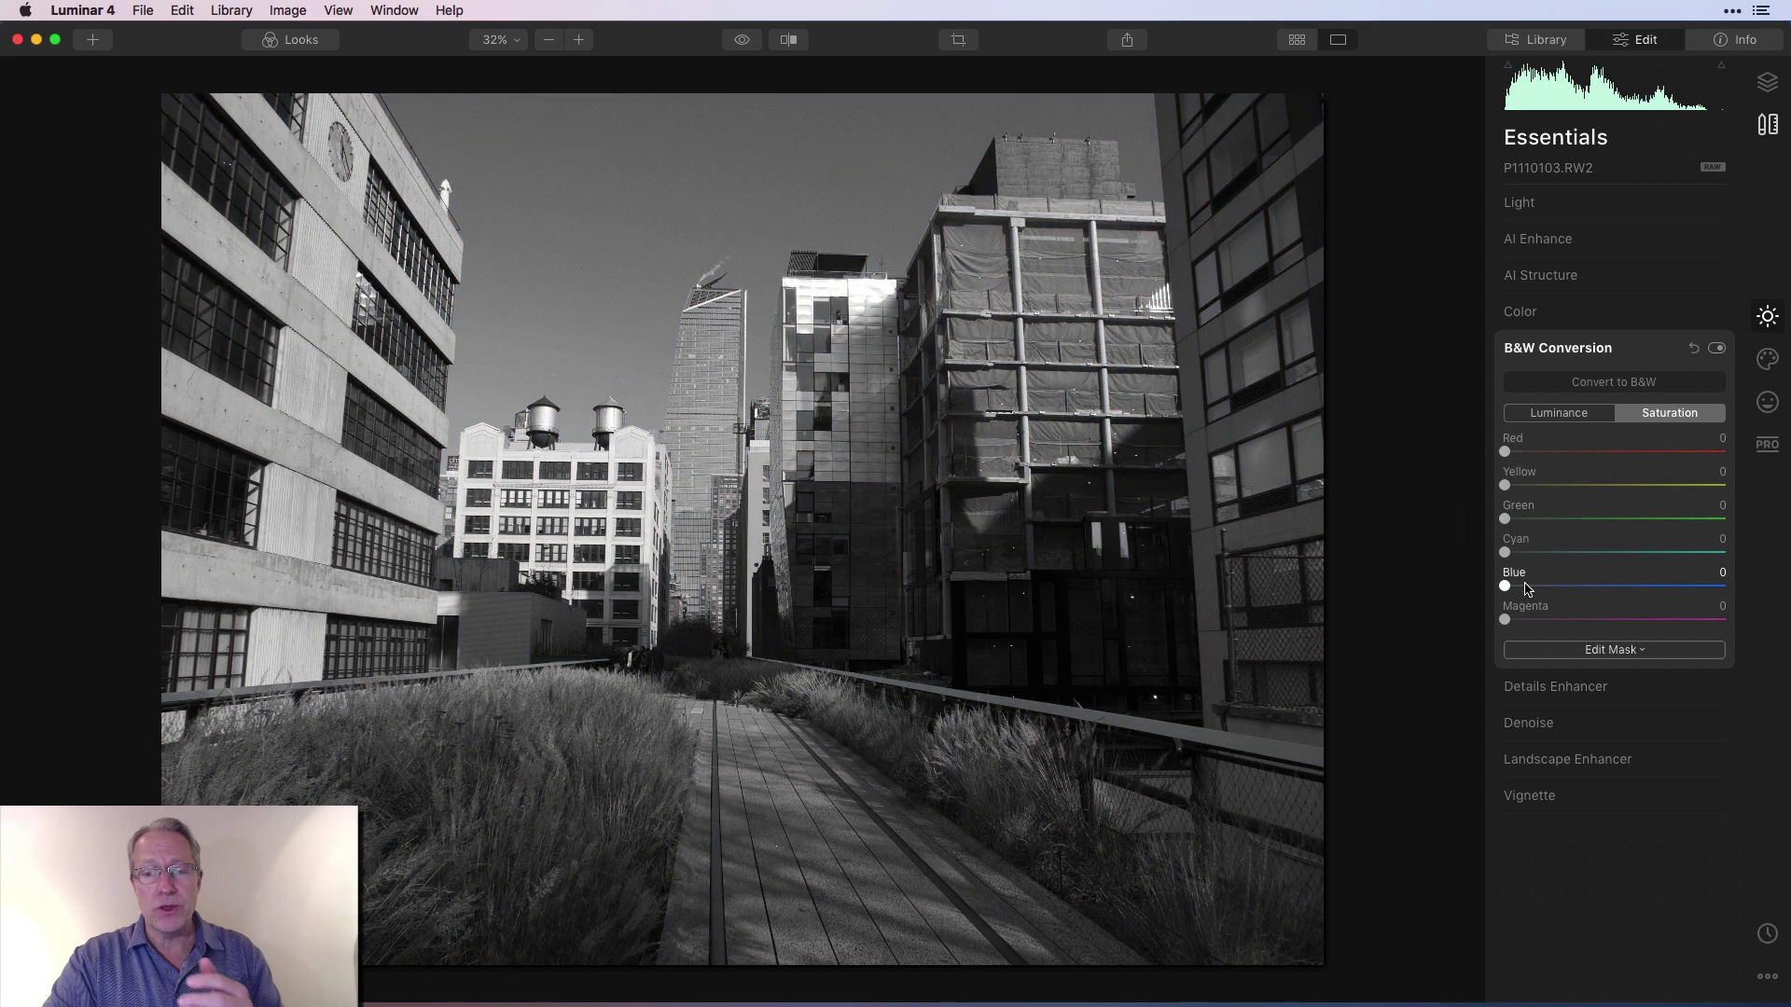
click(1549, 418)
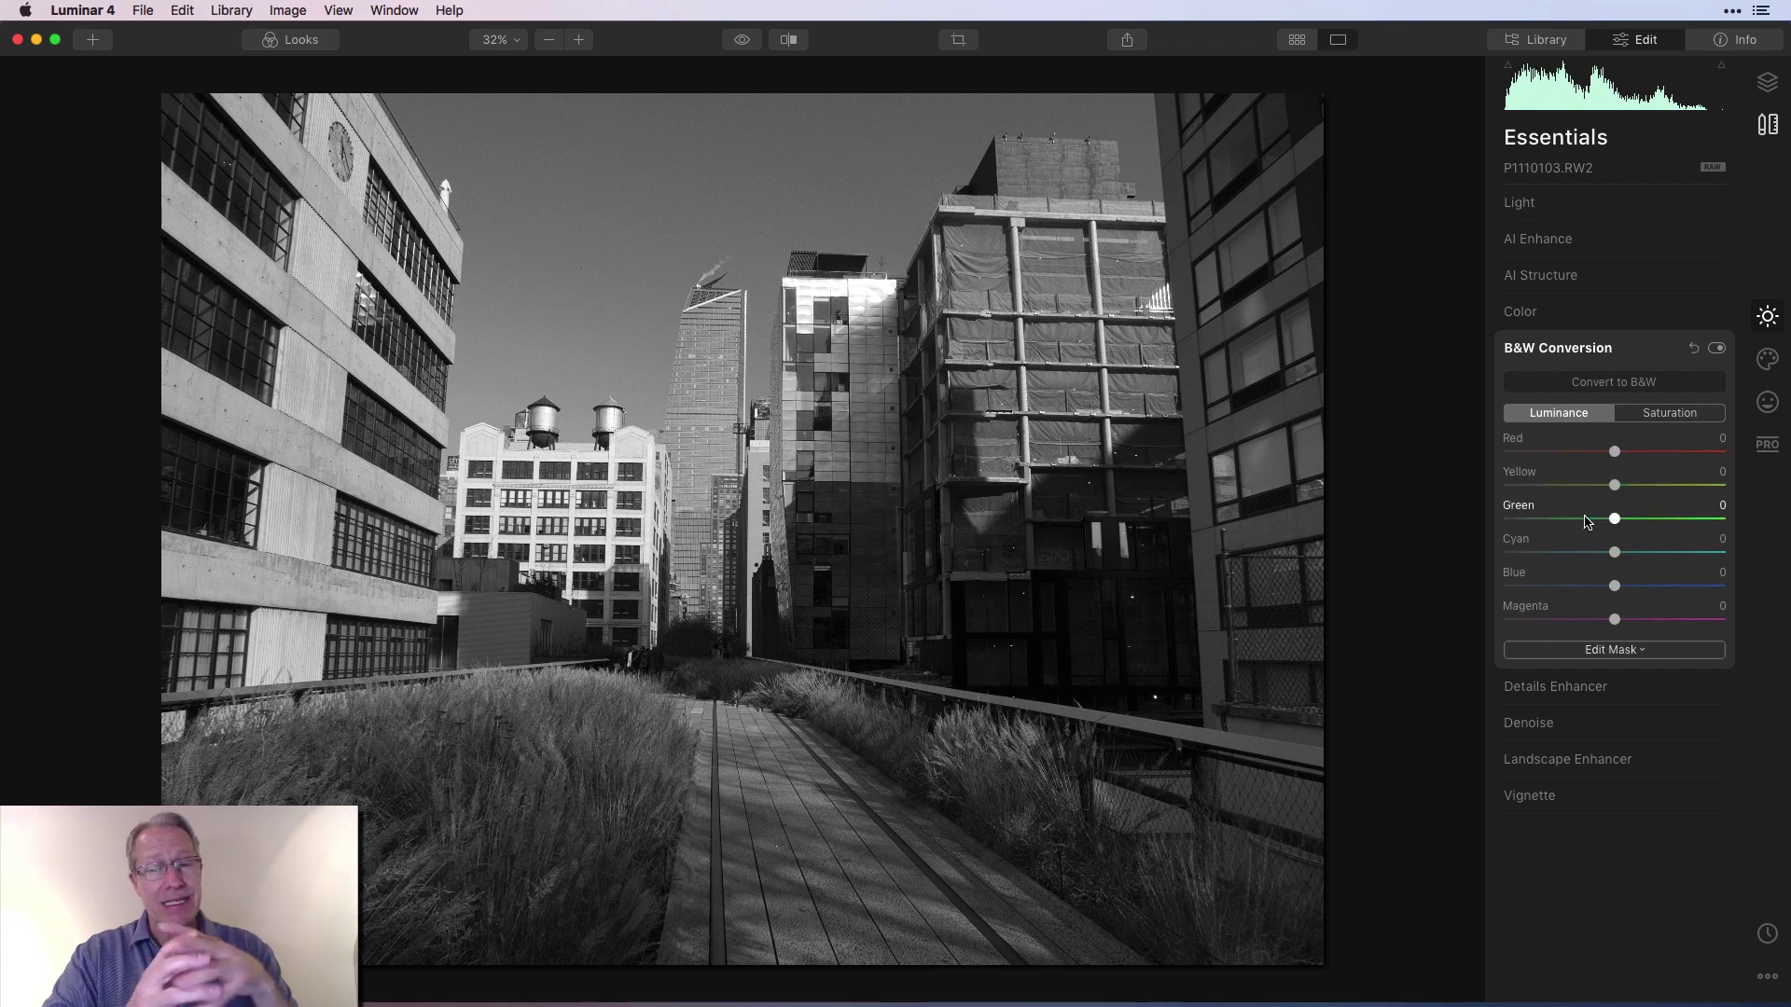
Compare with colour, then drop Red and Yellow luminance to -100
click(1611, 382)
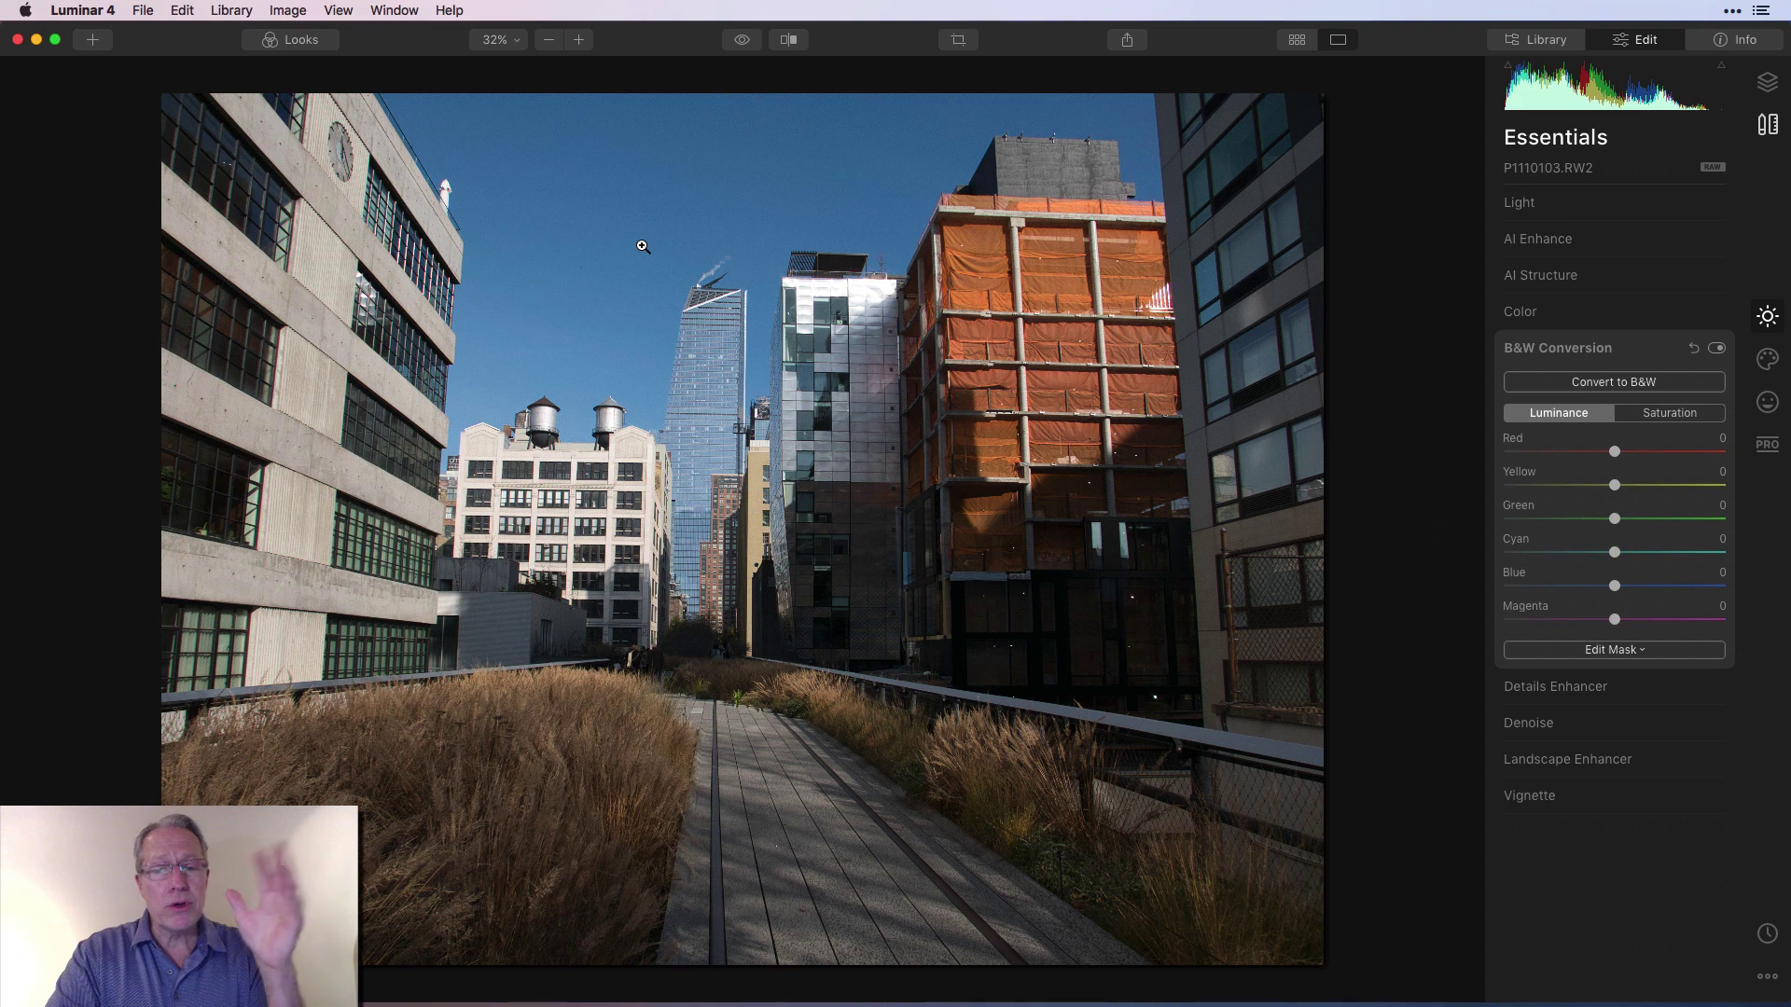
click(1600, 384)
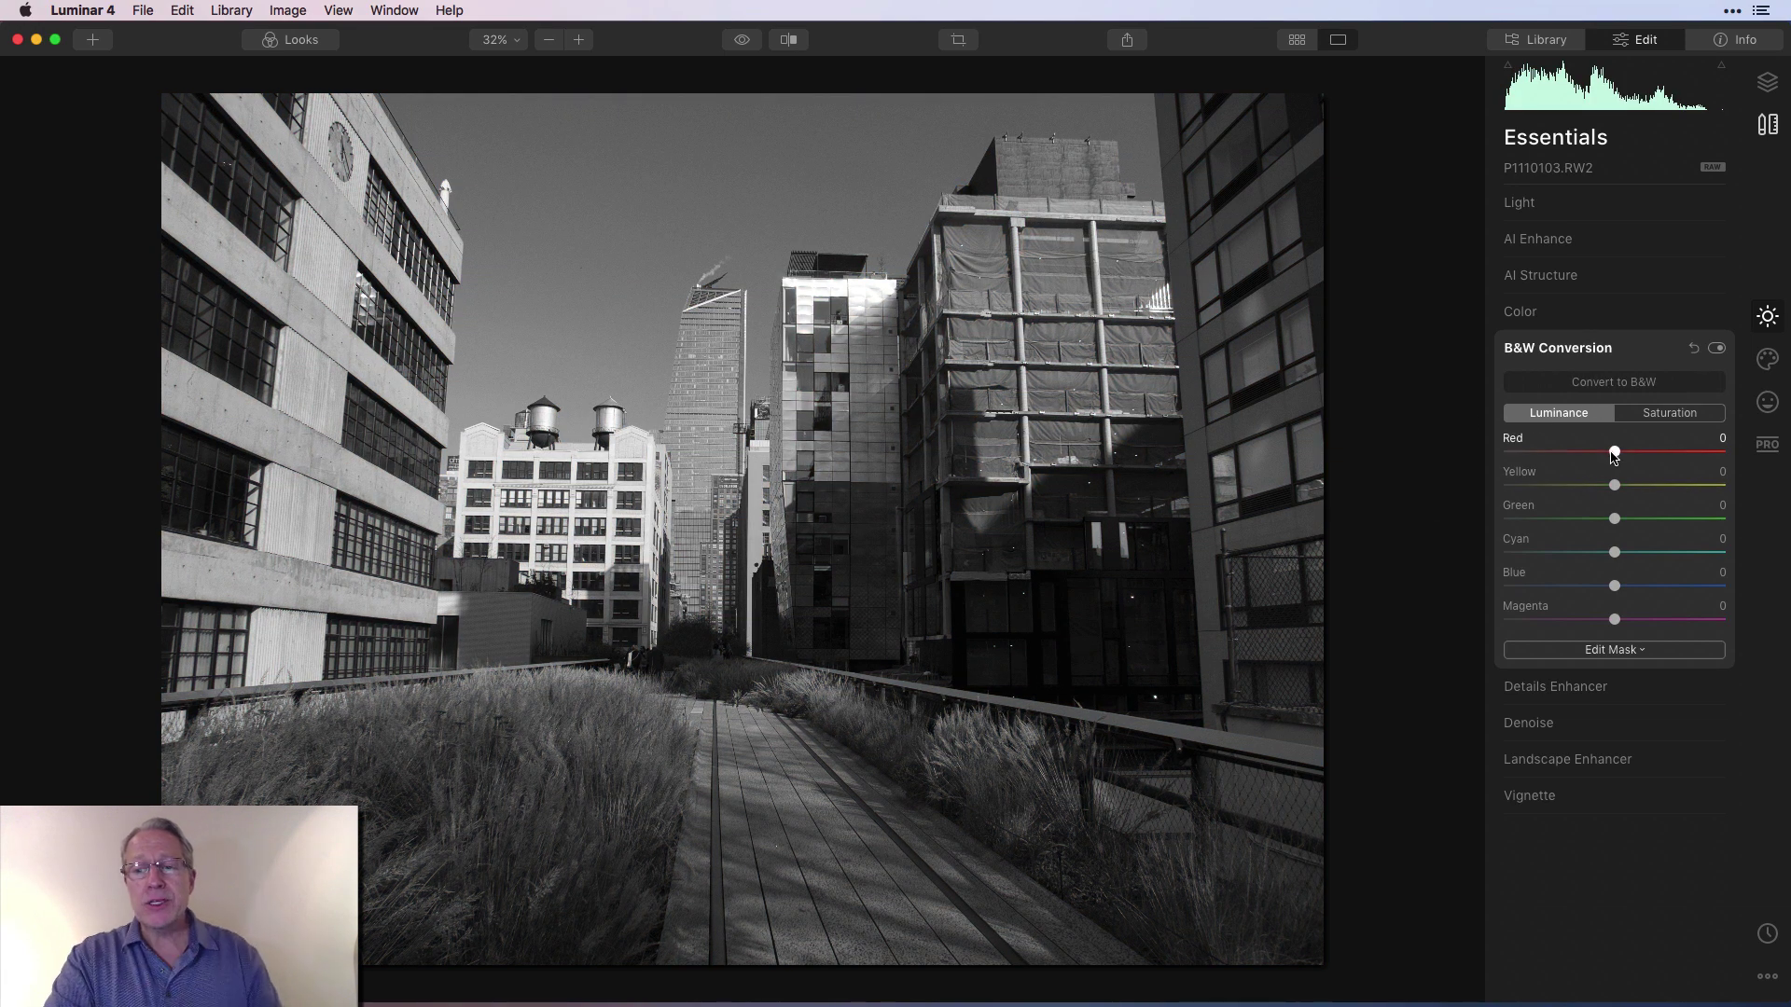
drag(1614, 454, 1406, 474)
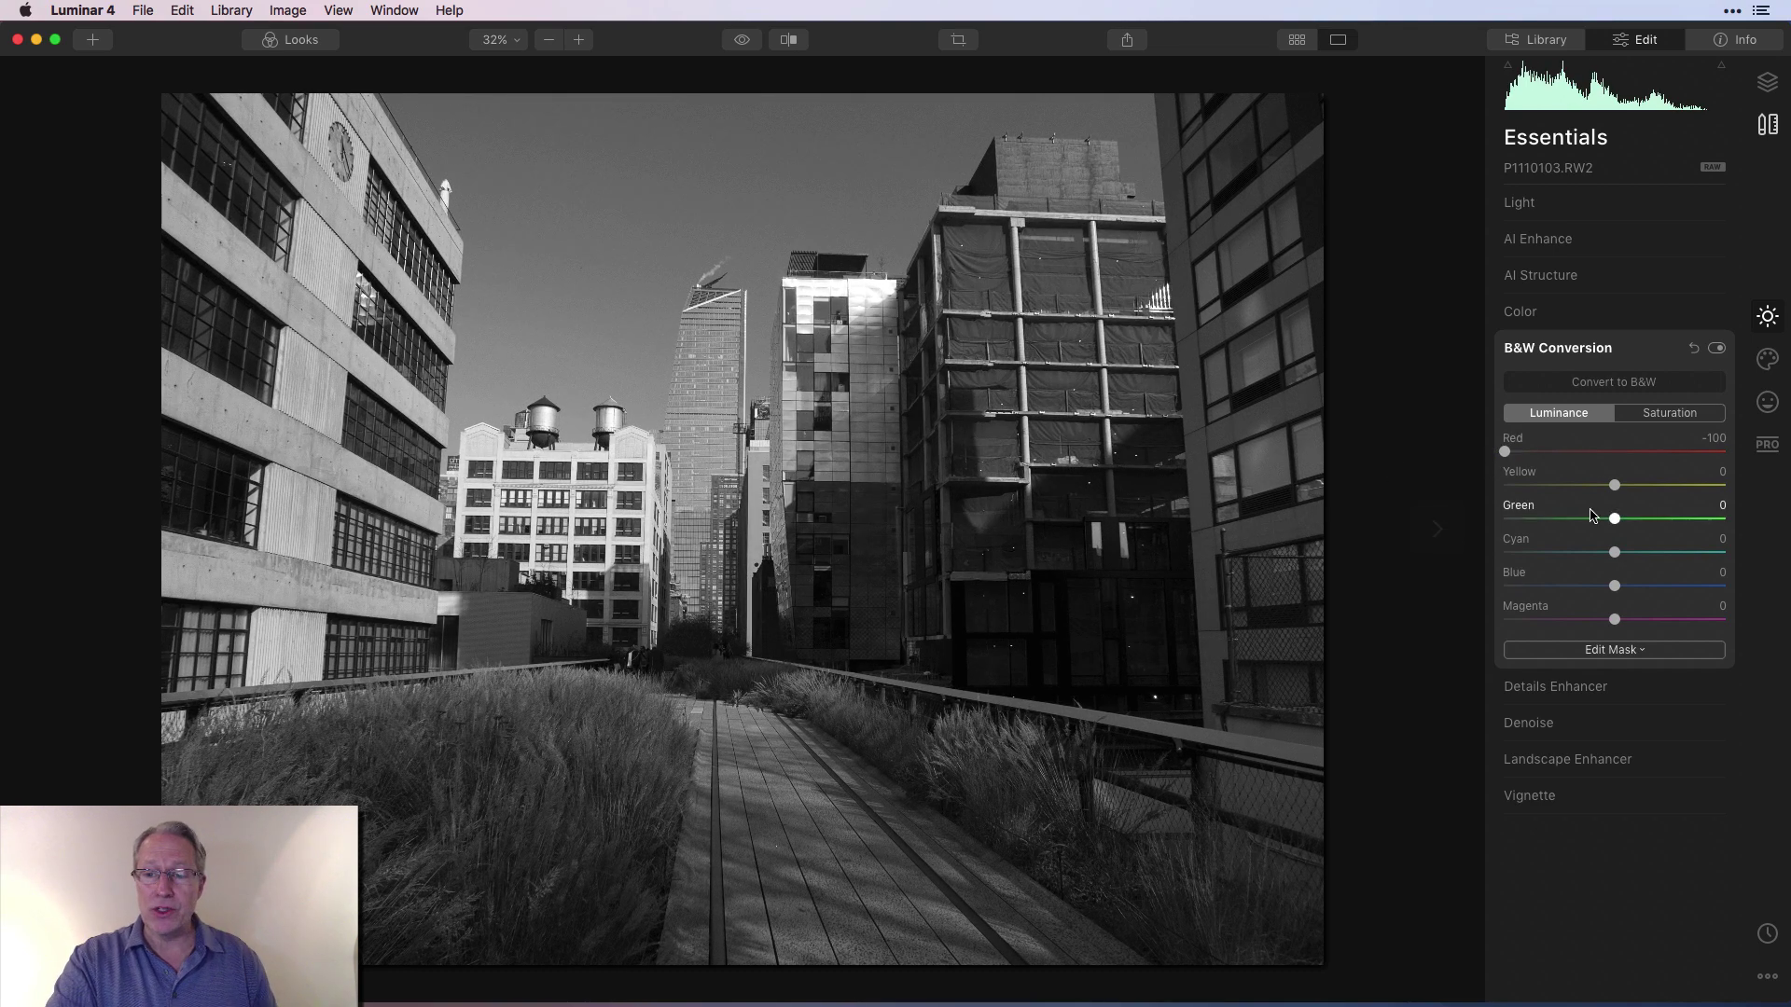
drag(1616, 484, 1395, 486)
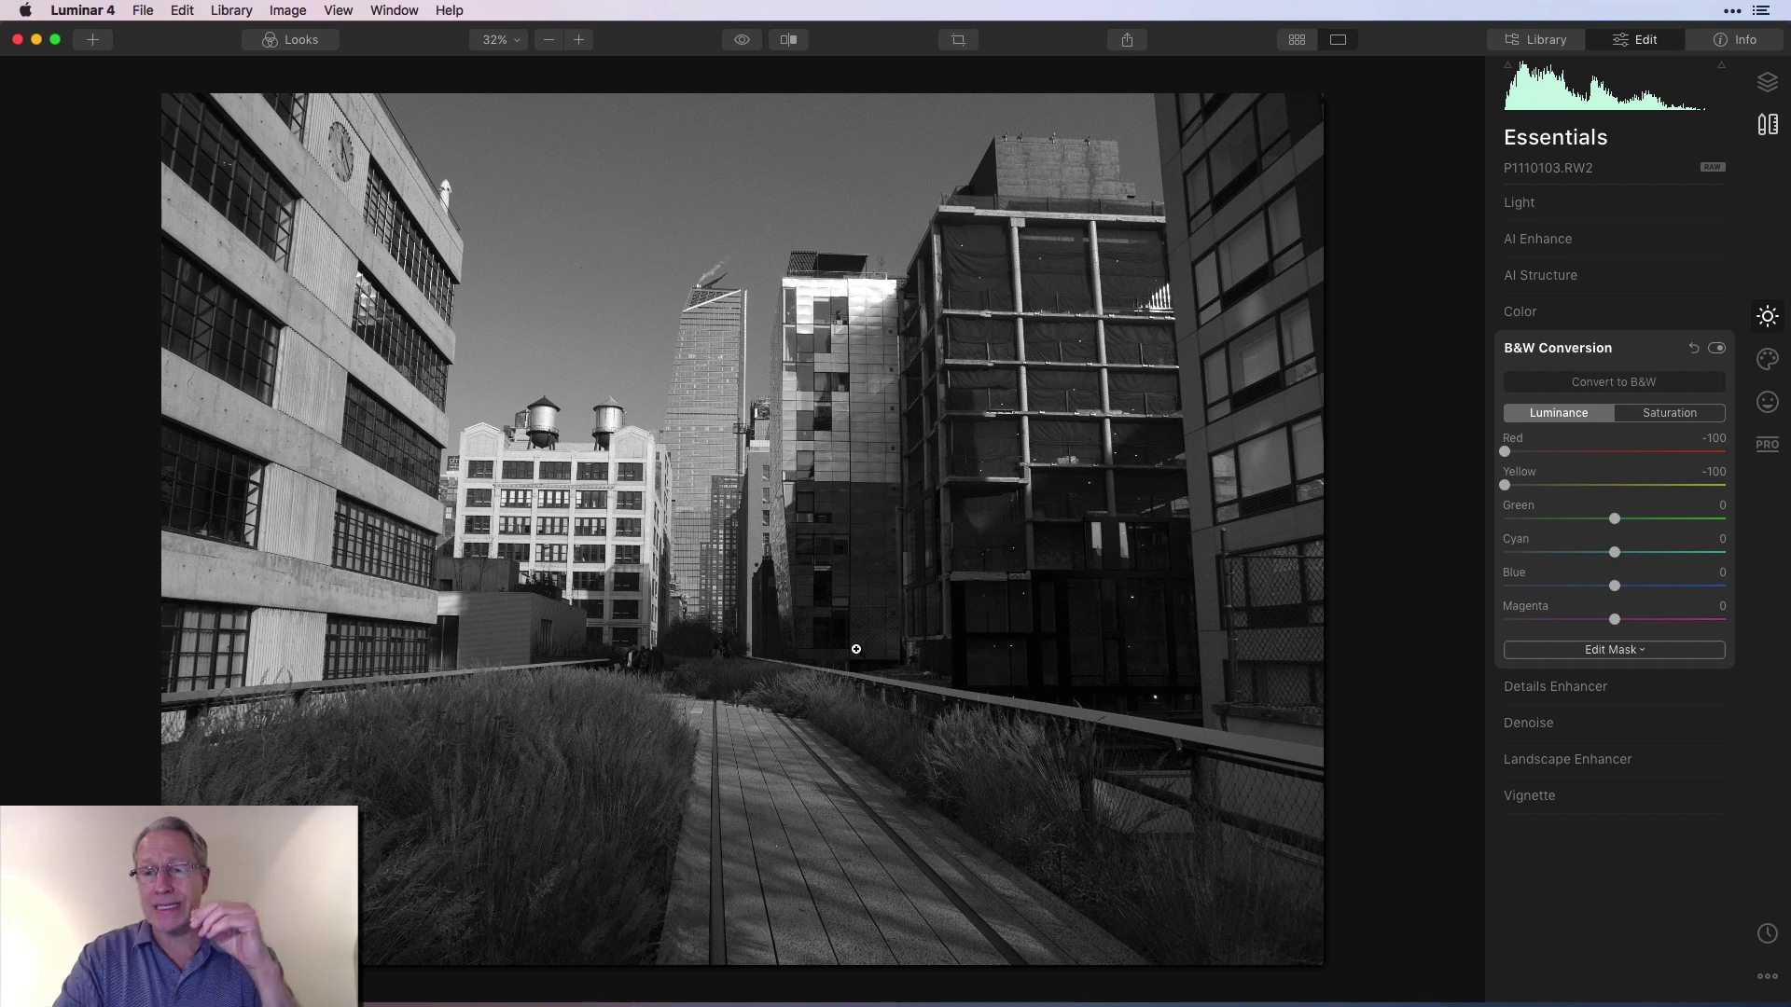
Reset Red and Yellow luminance to 0, then set both back to -100
double_click(1511, 450)
double_click(1514, 477)
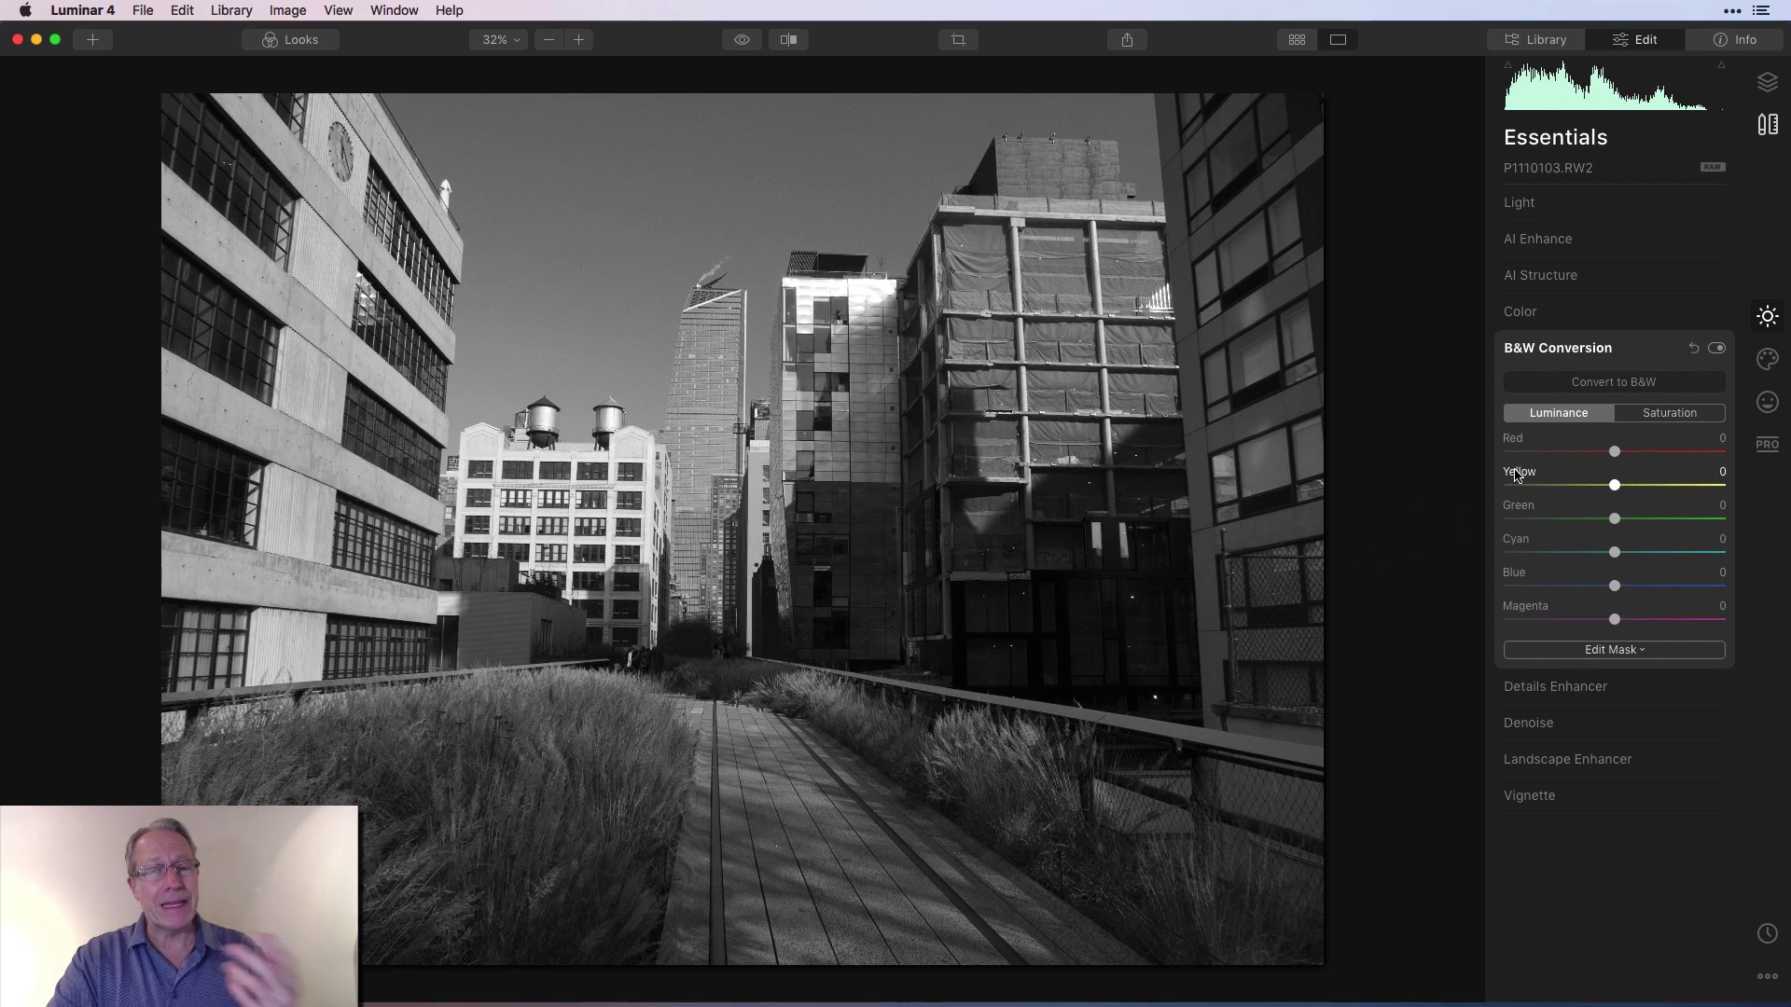
drag(1614, 451, 1461, 459)
drag(1614, 485, 1453, 488)
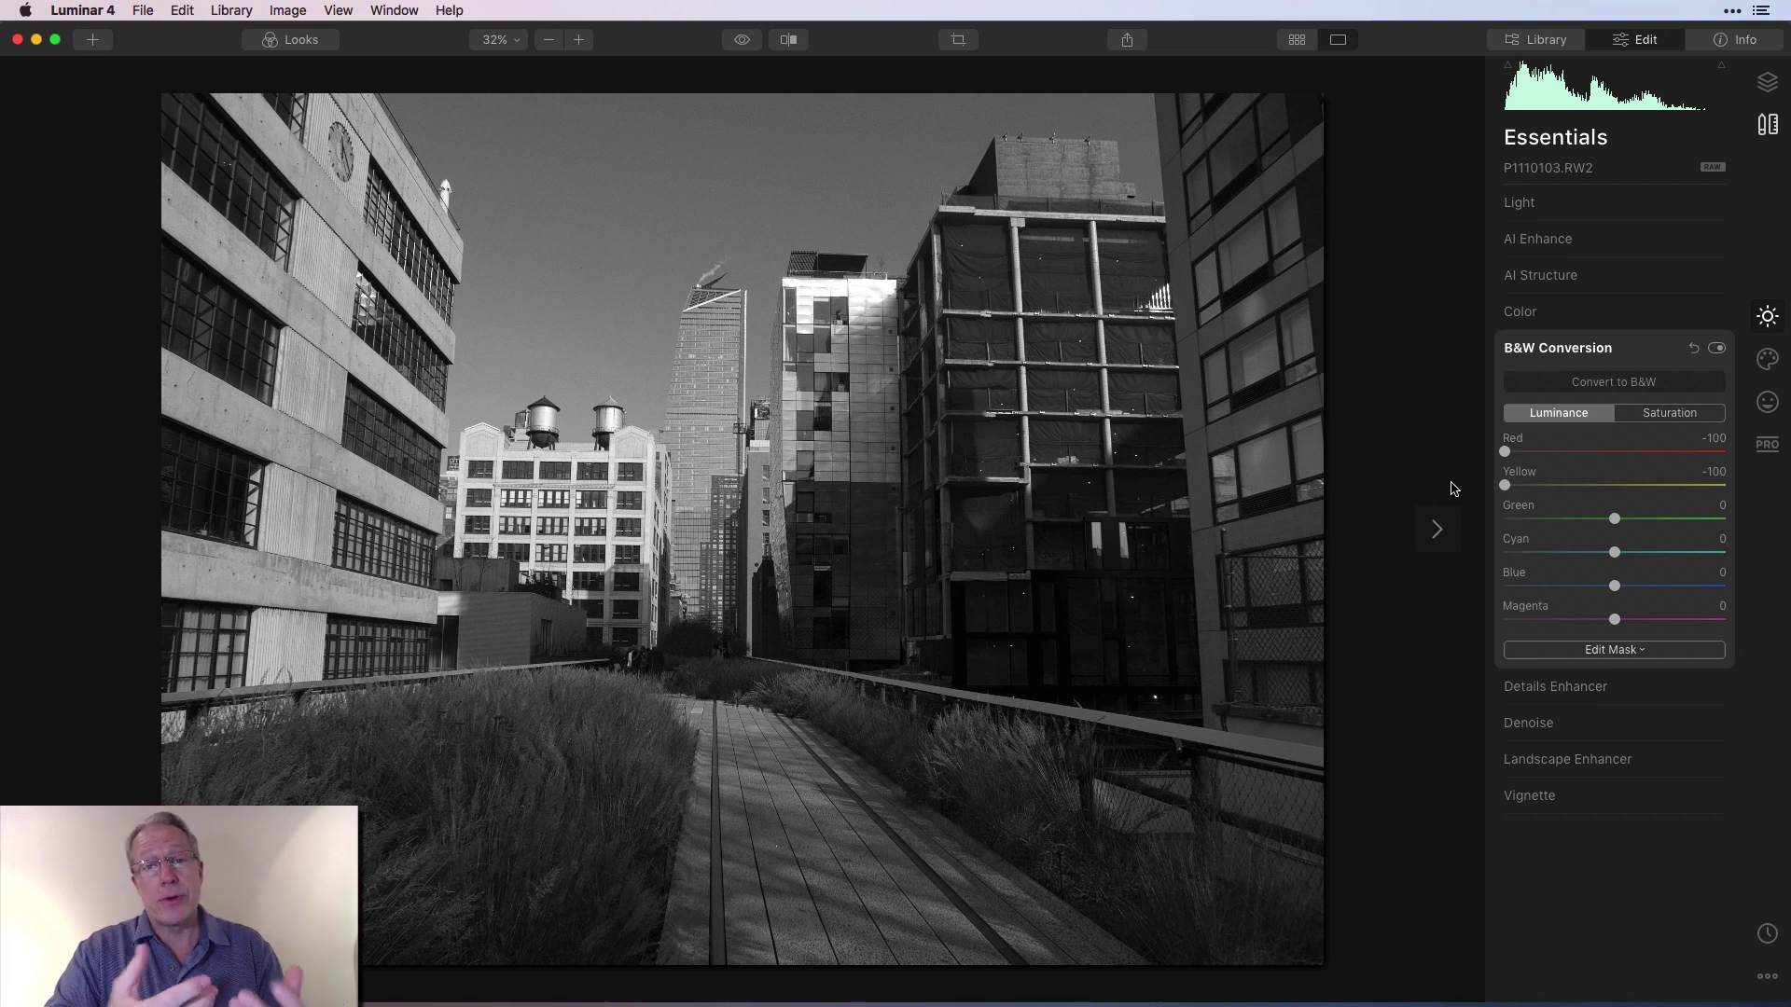
Set Red and Yellow luminance to +100 and Blue to -100, checking the B&W conversion off and on
drag(1505, 451, 1789, 449)
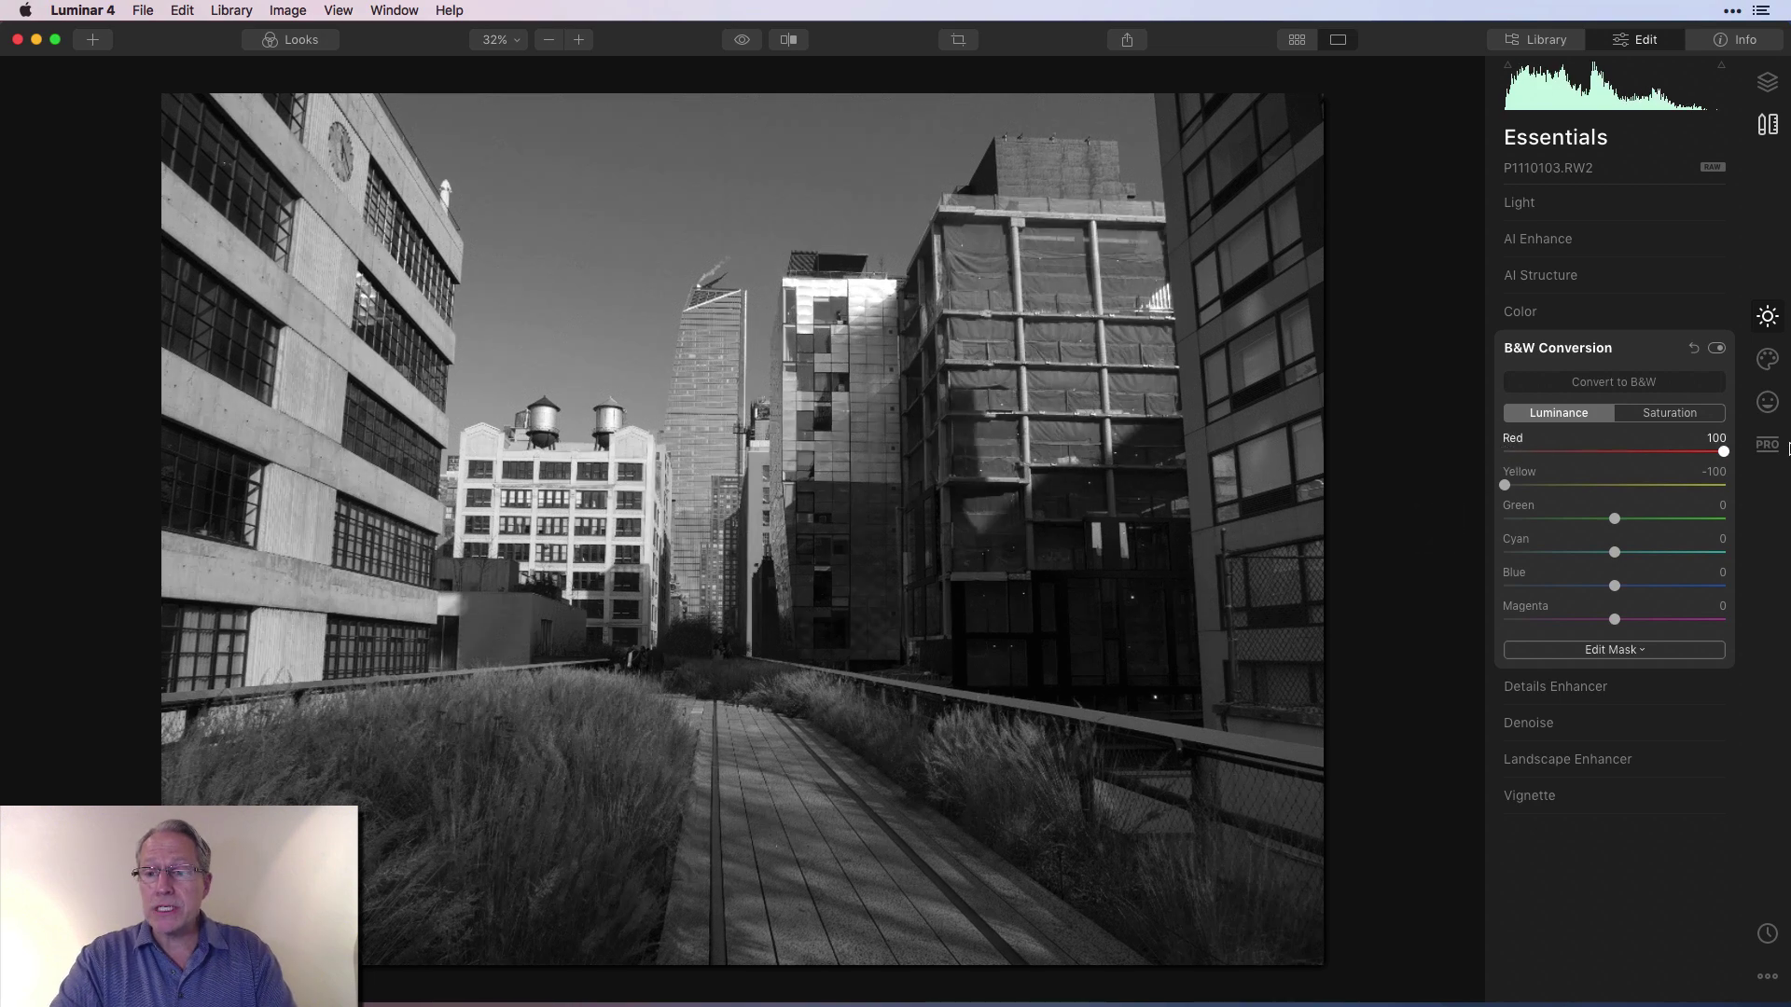
drag(1503, 485, 1757, 485)
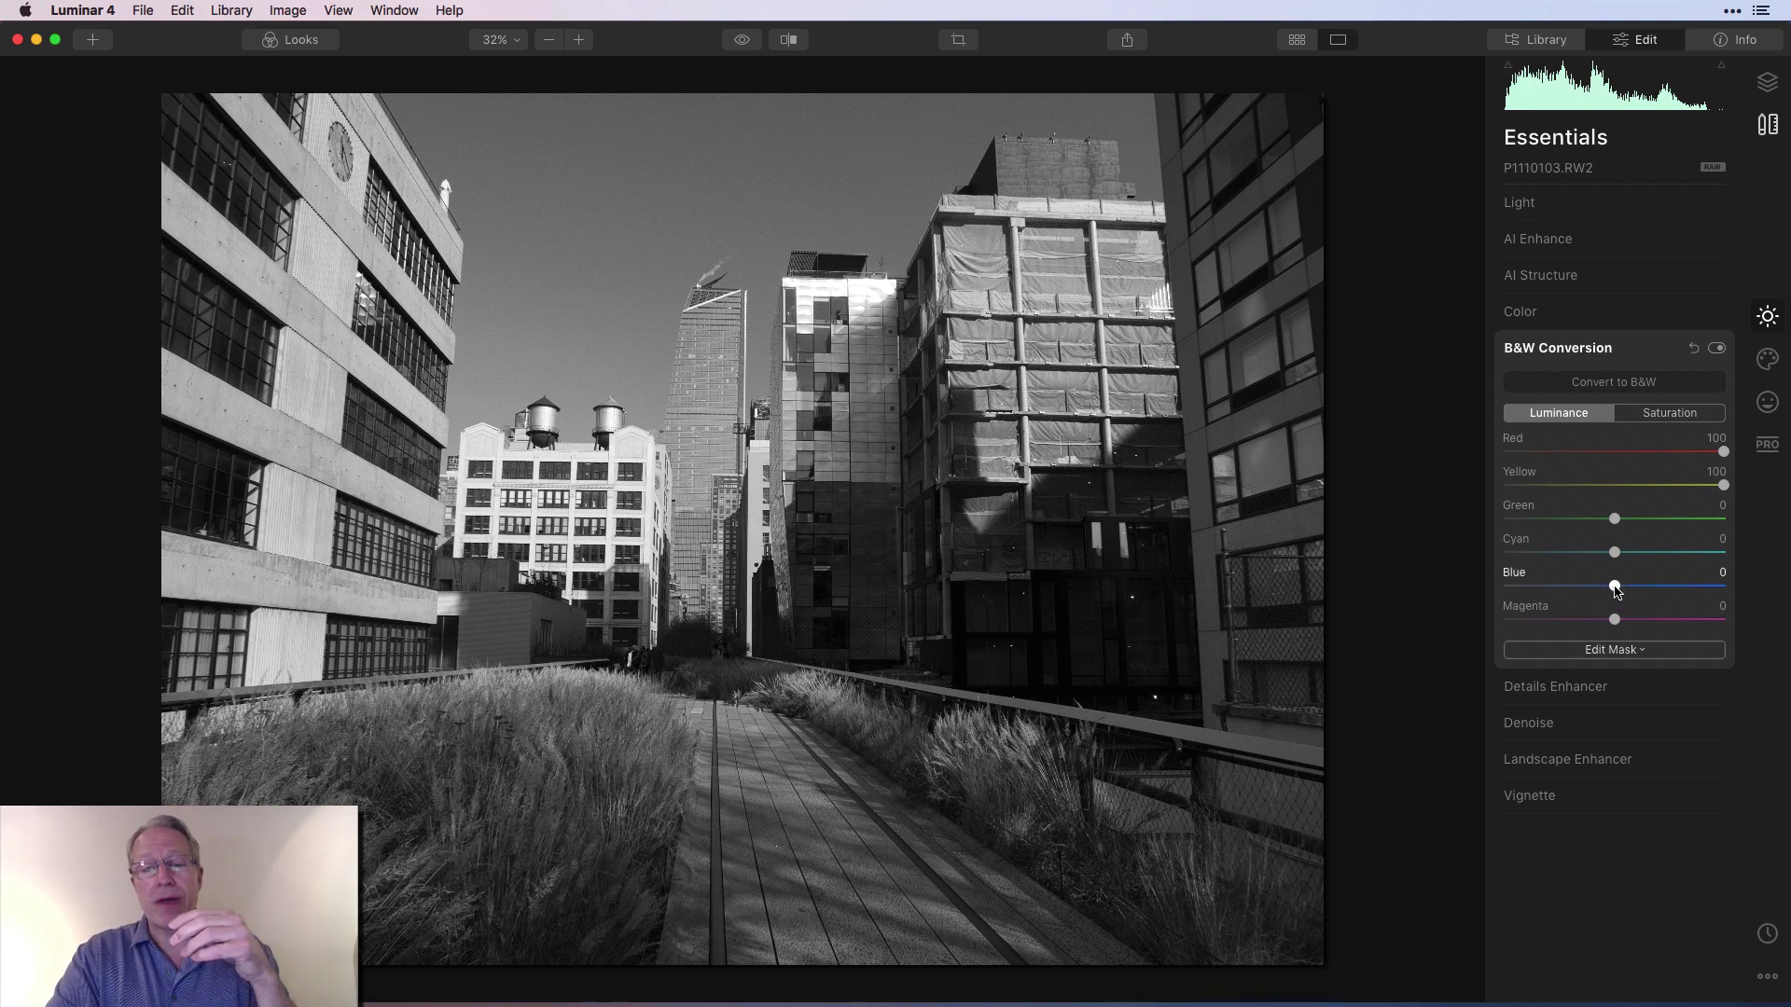
drag(1616, 588, 1739, 558)
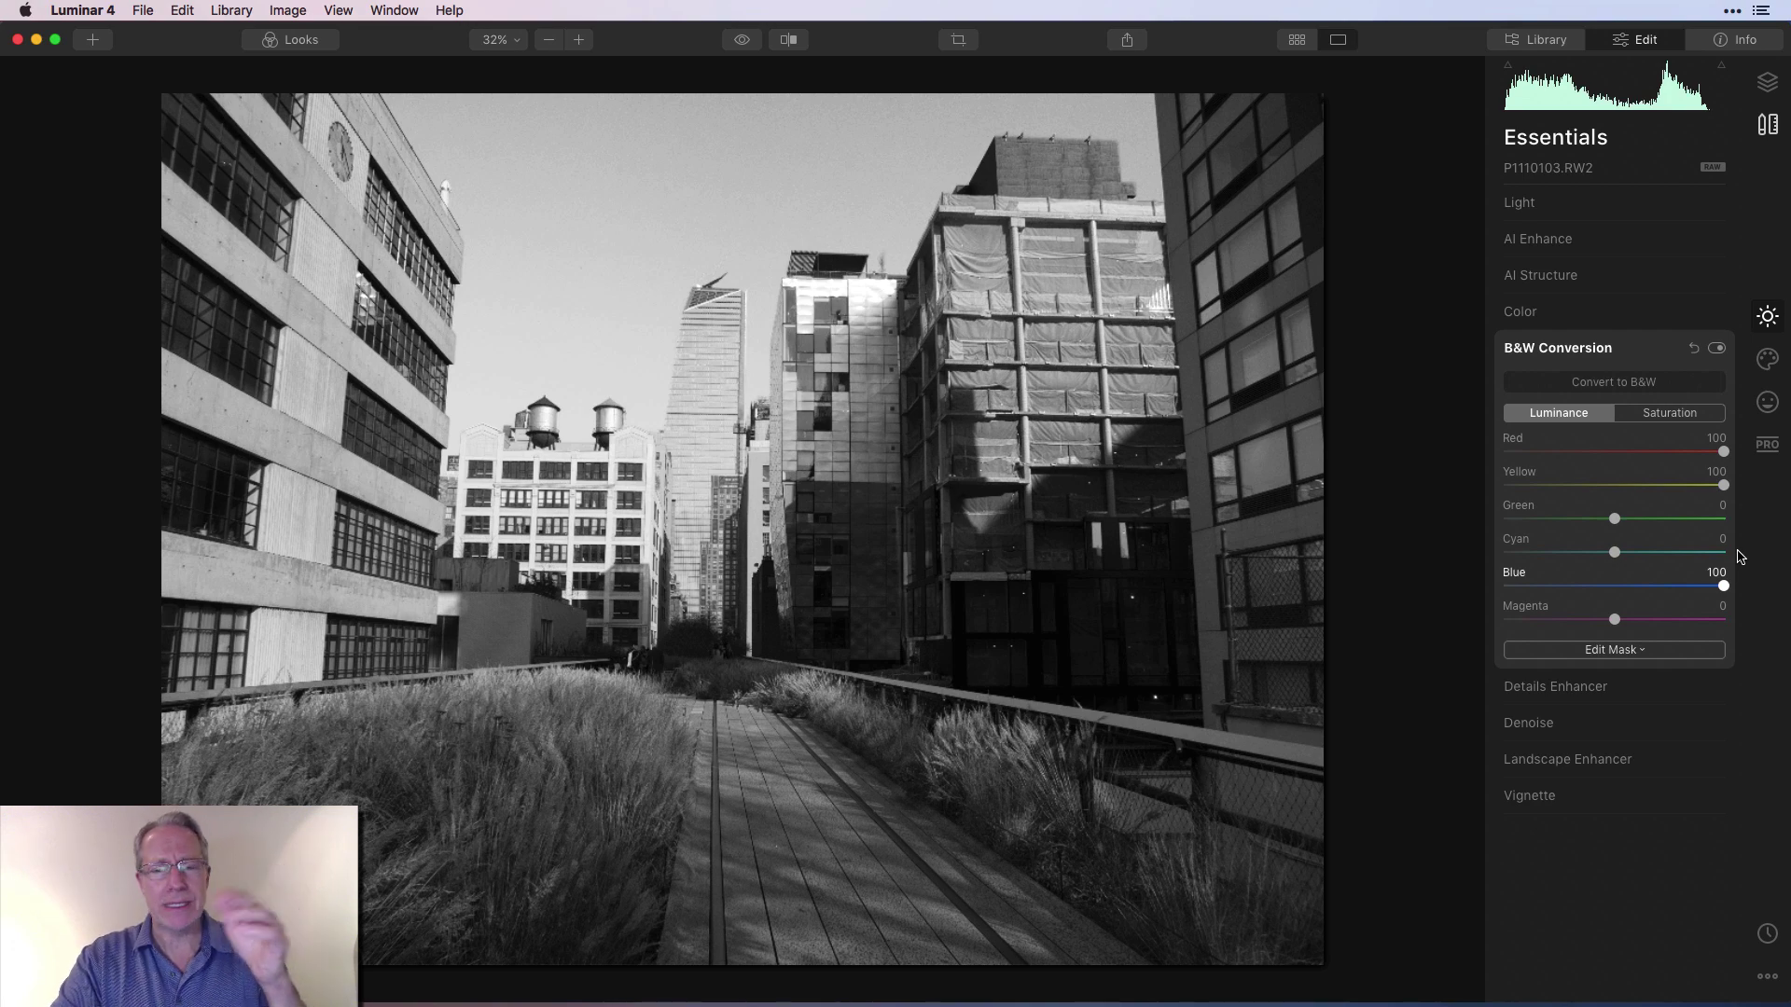
drag(1724, 586, 1447, 584)
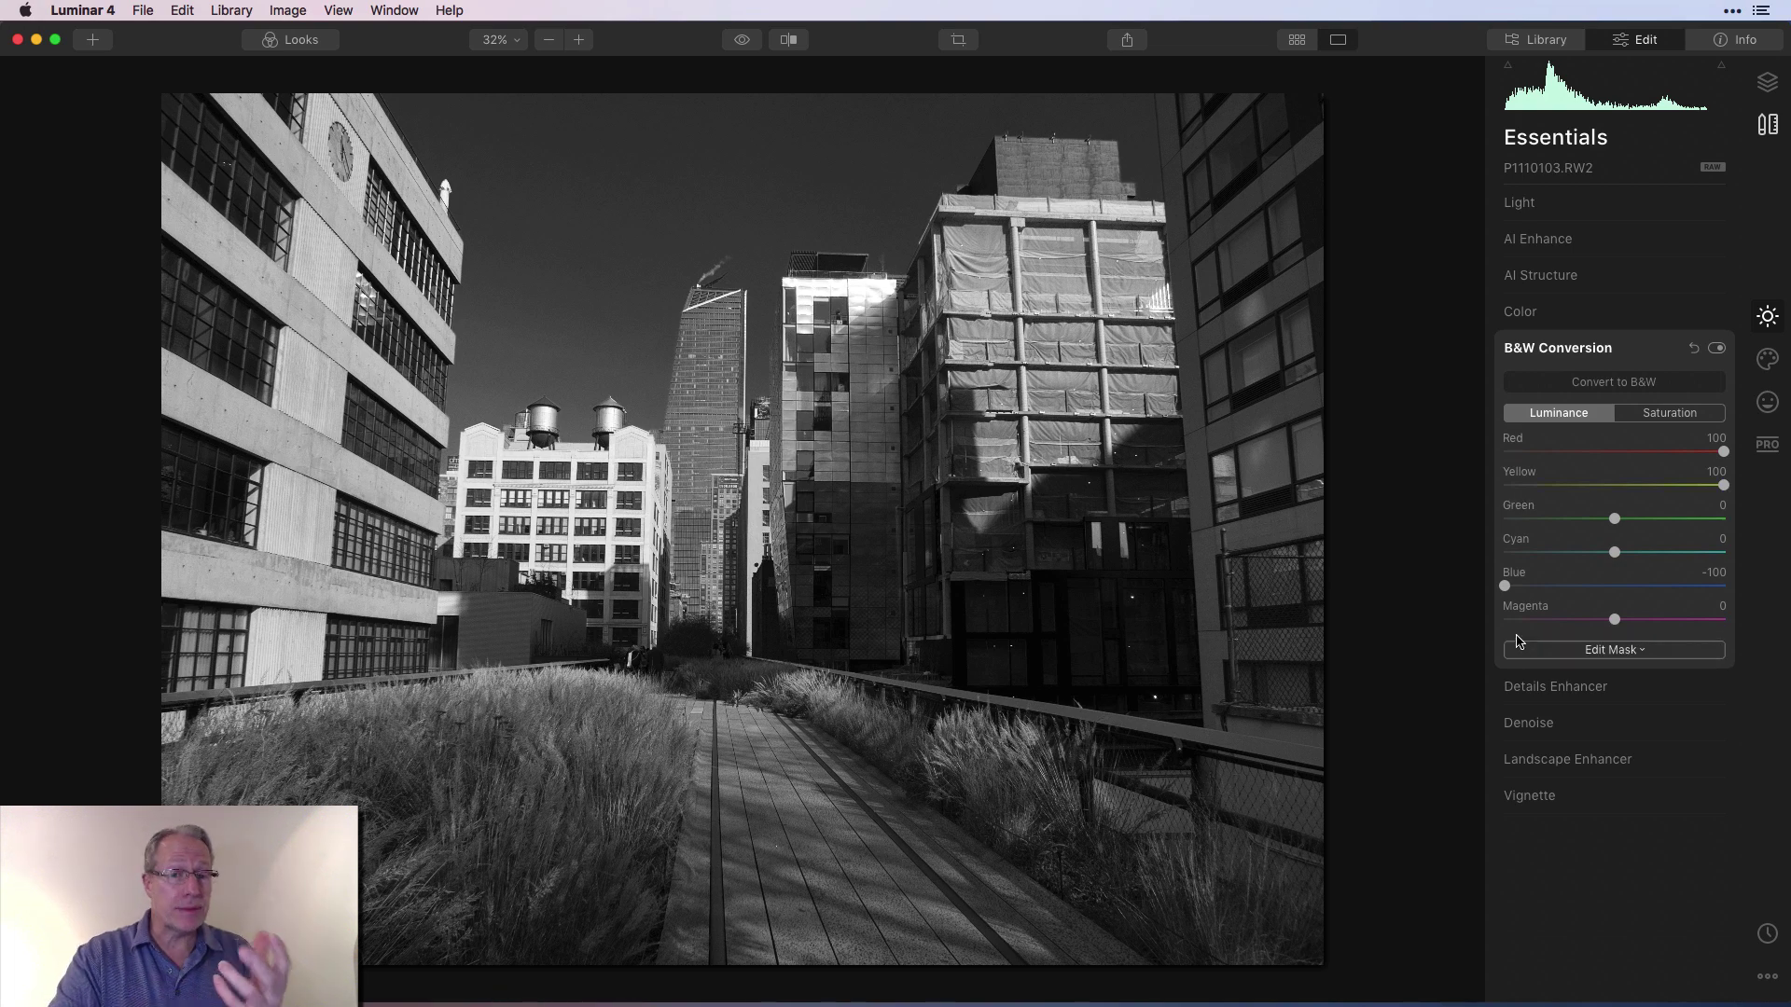
click(1716, 349)
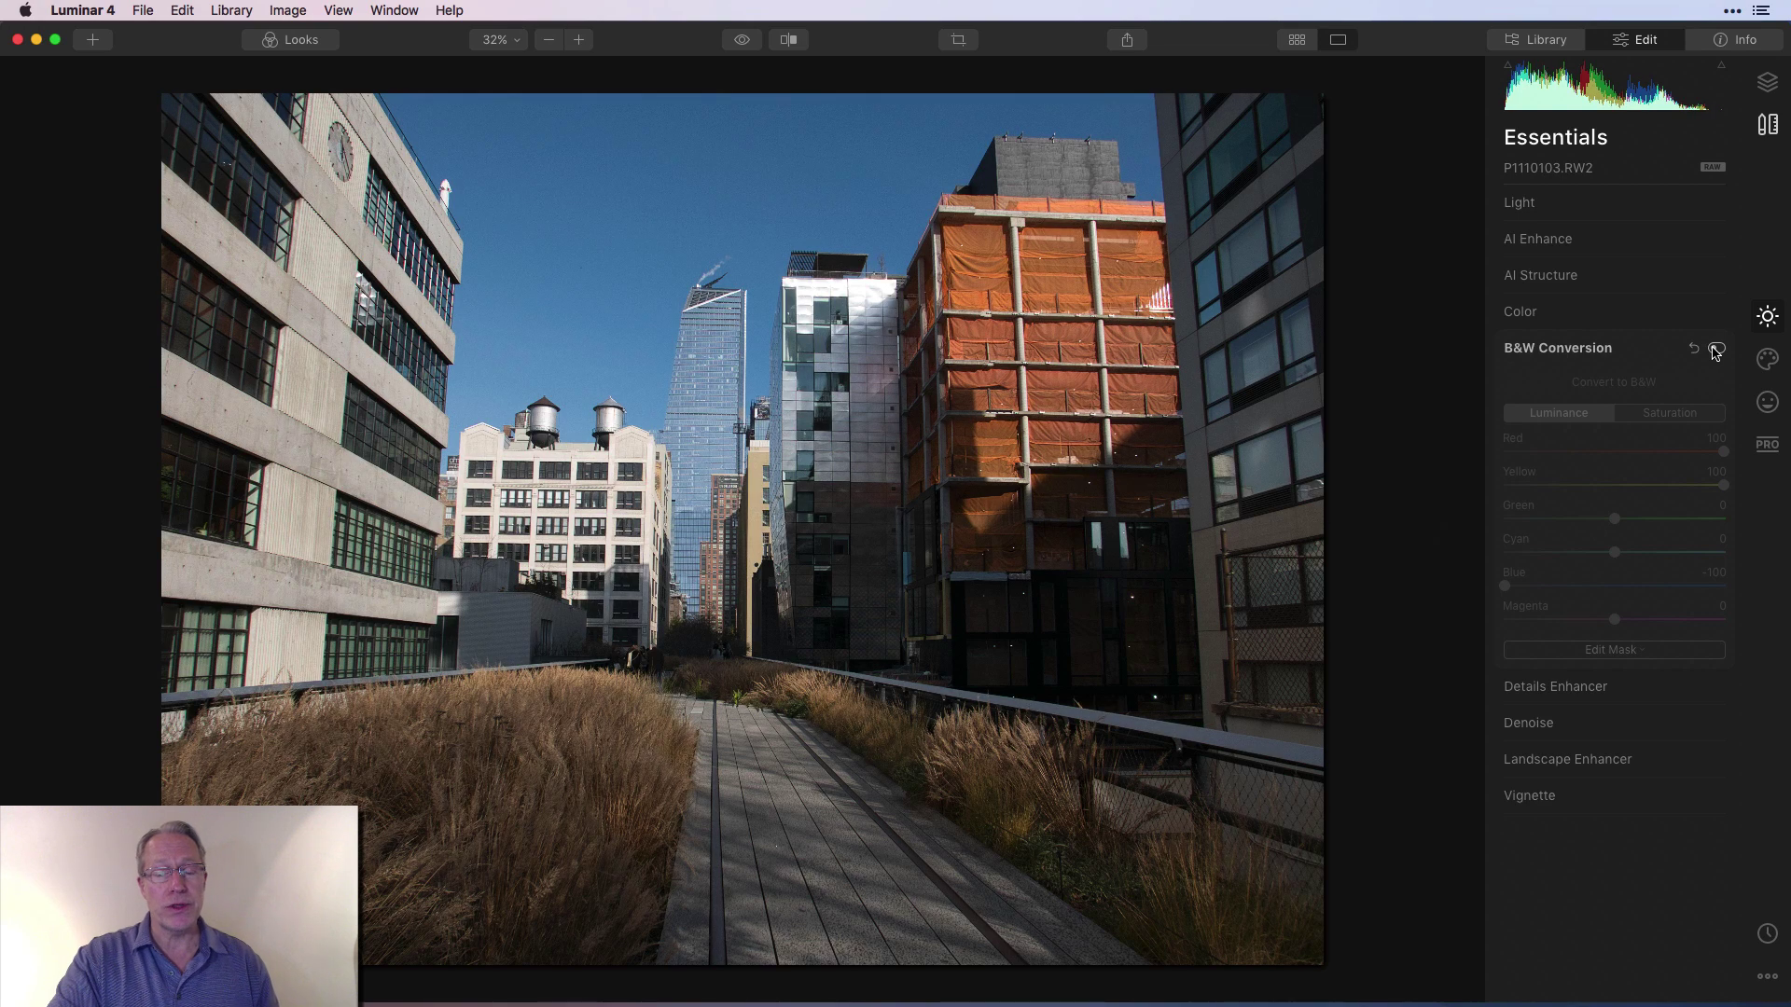
click(1716, 349)
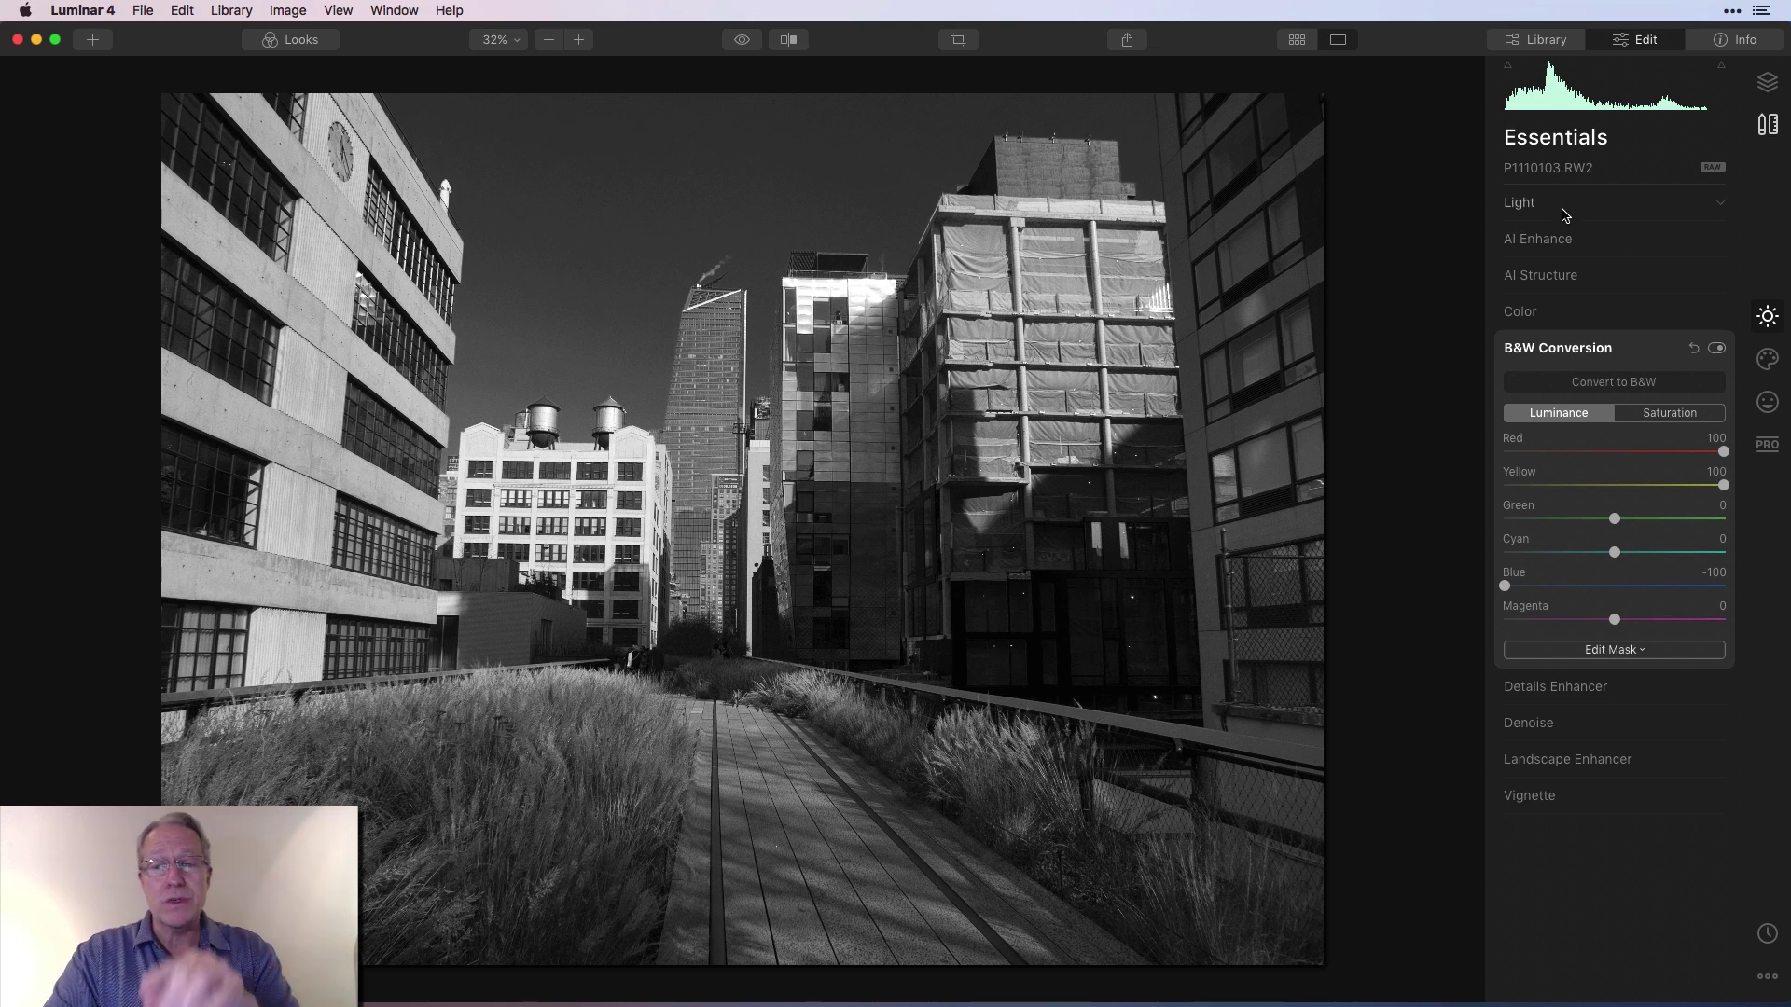
click(1565, 216)
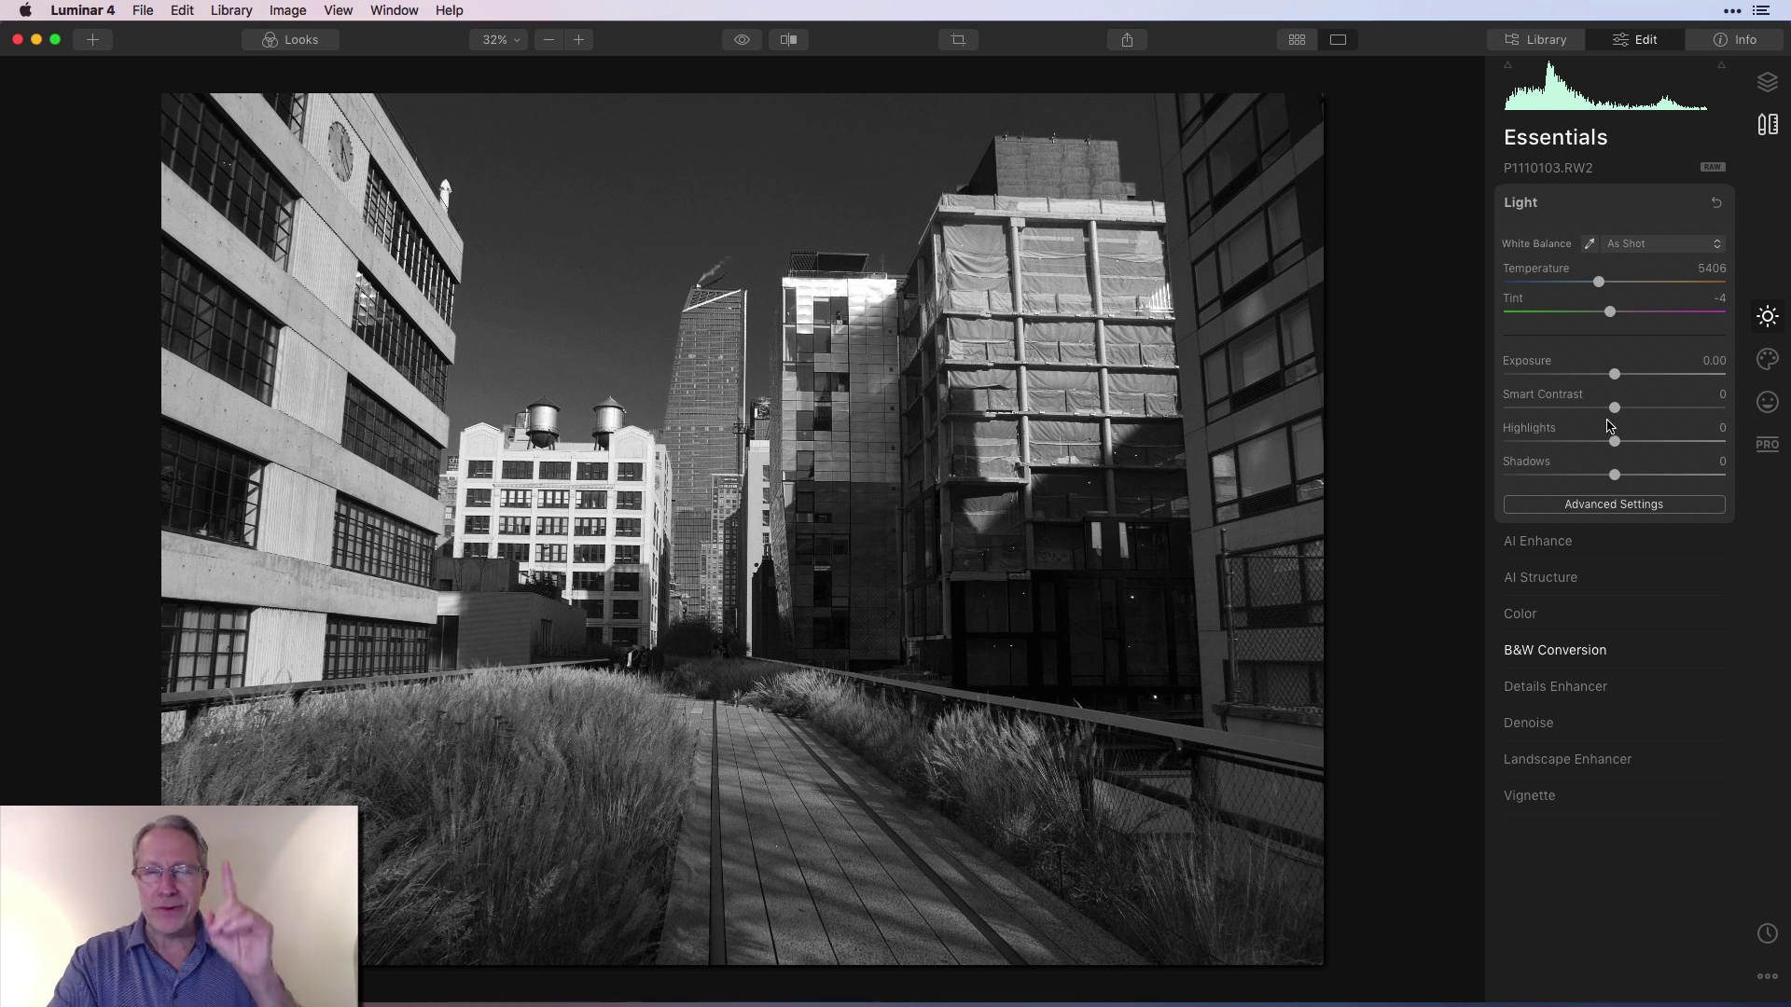
mouse_move(1614, 408)
mouse_down()
mouse_move(1701, 415)
mouse_move(1615, 414)
mouse_move(1672, 442)
mouse_move(1496, 444)
mouse_move(1571, 442)
mouse_move(1564, 477)
mouse_move(1623, 478)
mouse_move(1535, 487)
mouse_move(1573, 441)
mouse_move(1664, 440)
mouse_move(1628, 379)
mouse_up()
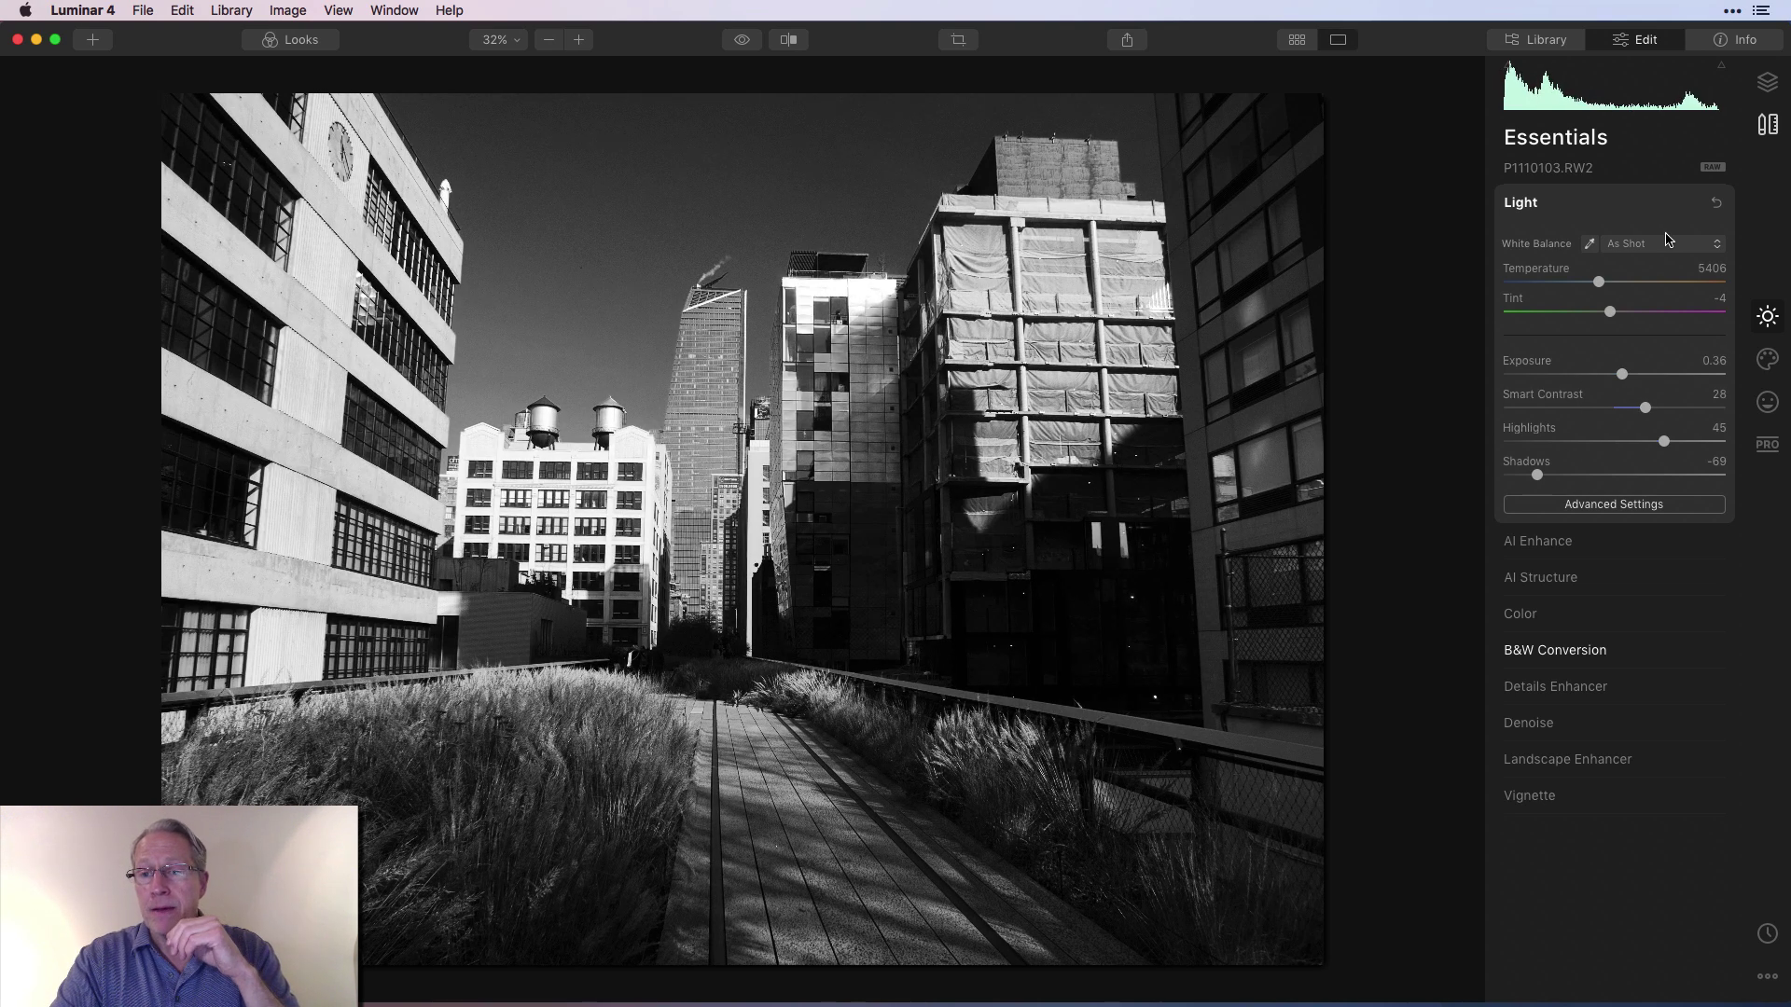
click(1717, 203)
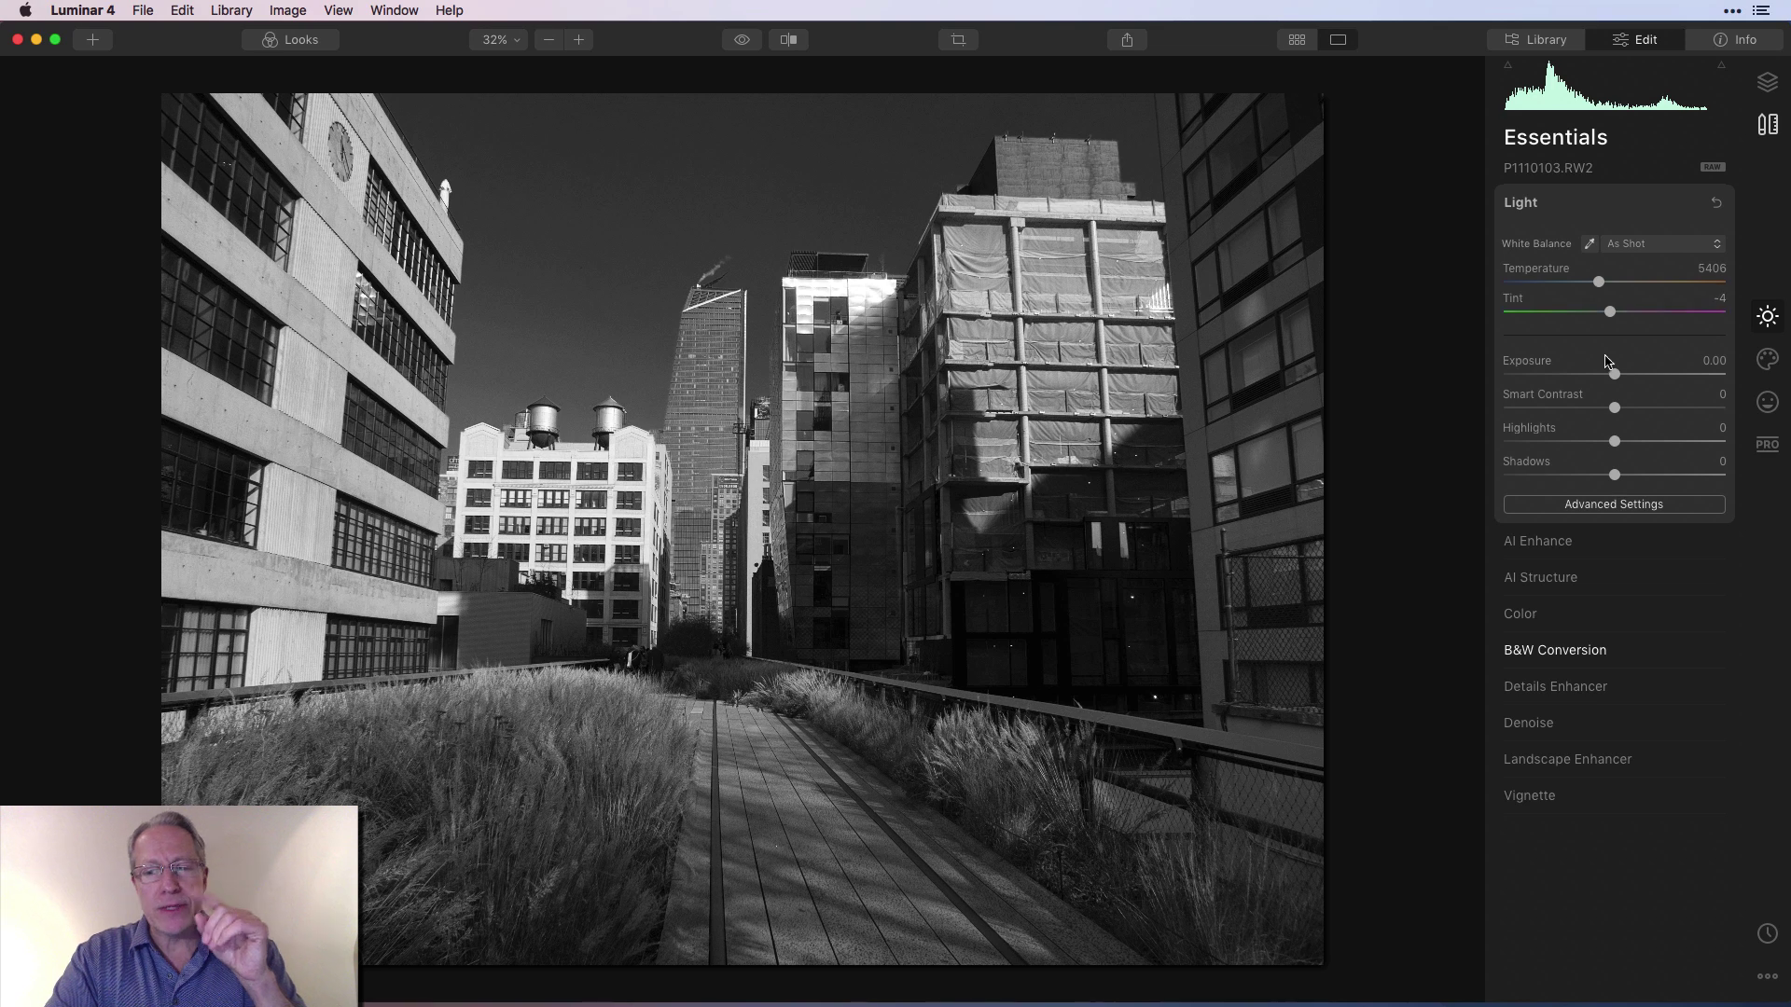
Reopen Light, test Temperature 2646 and brighter Shadows, then reset both
click(1572, 650)
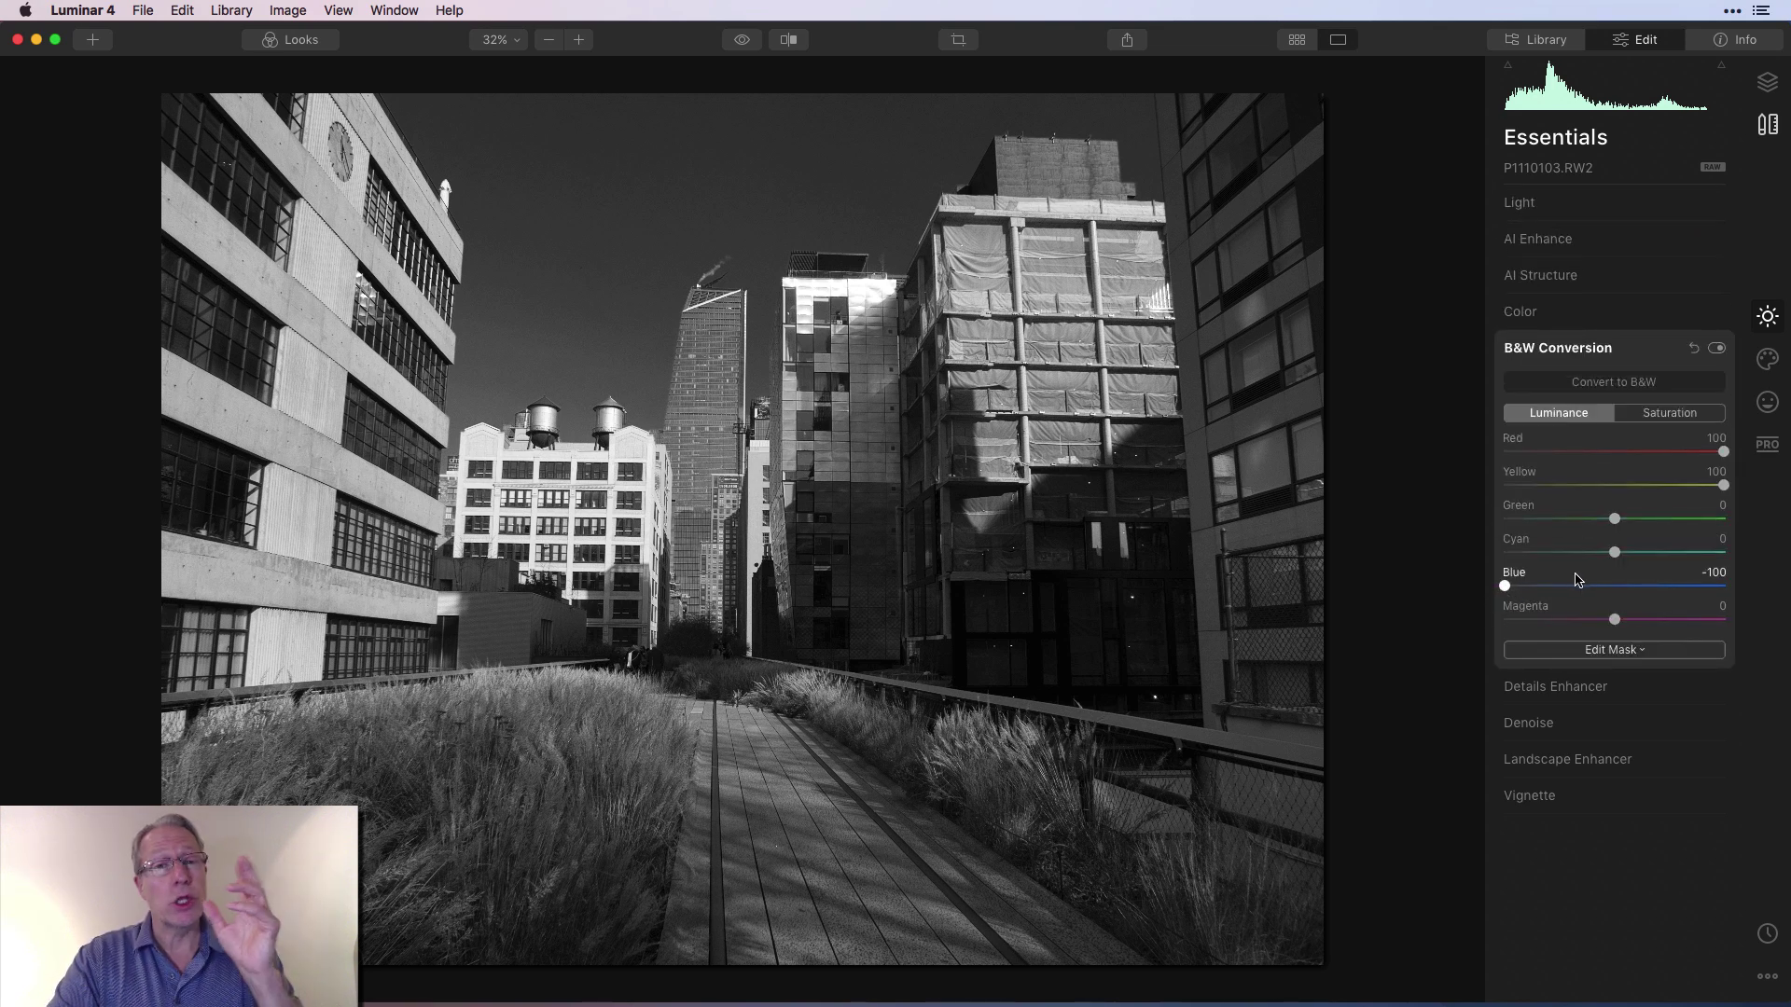
click(1596, 211)
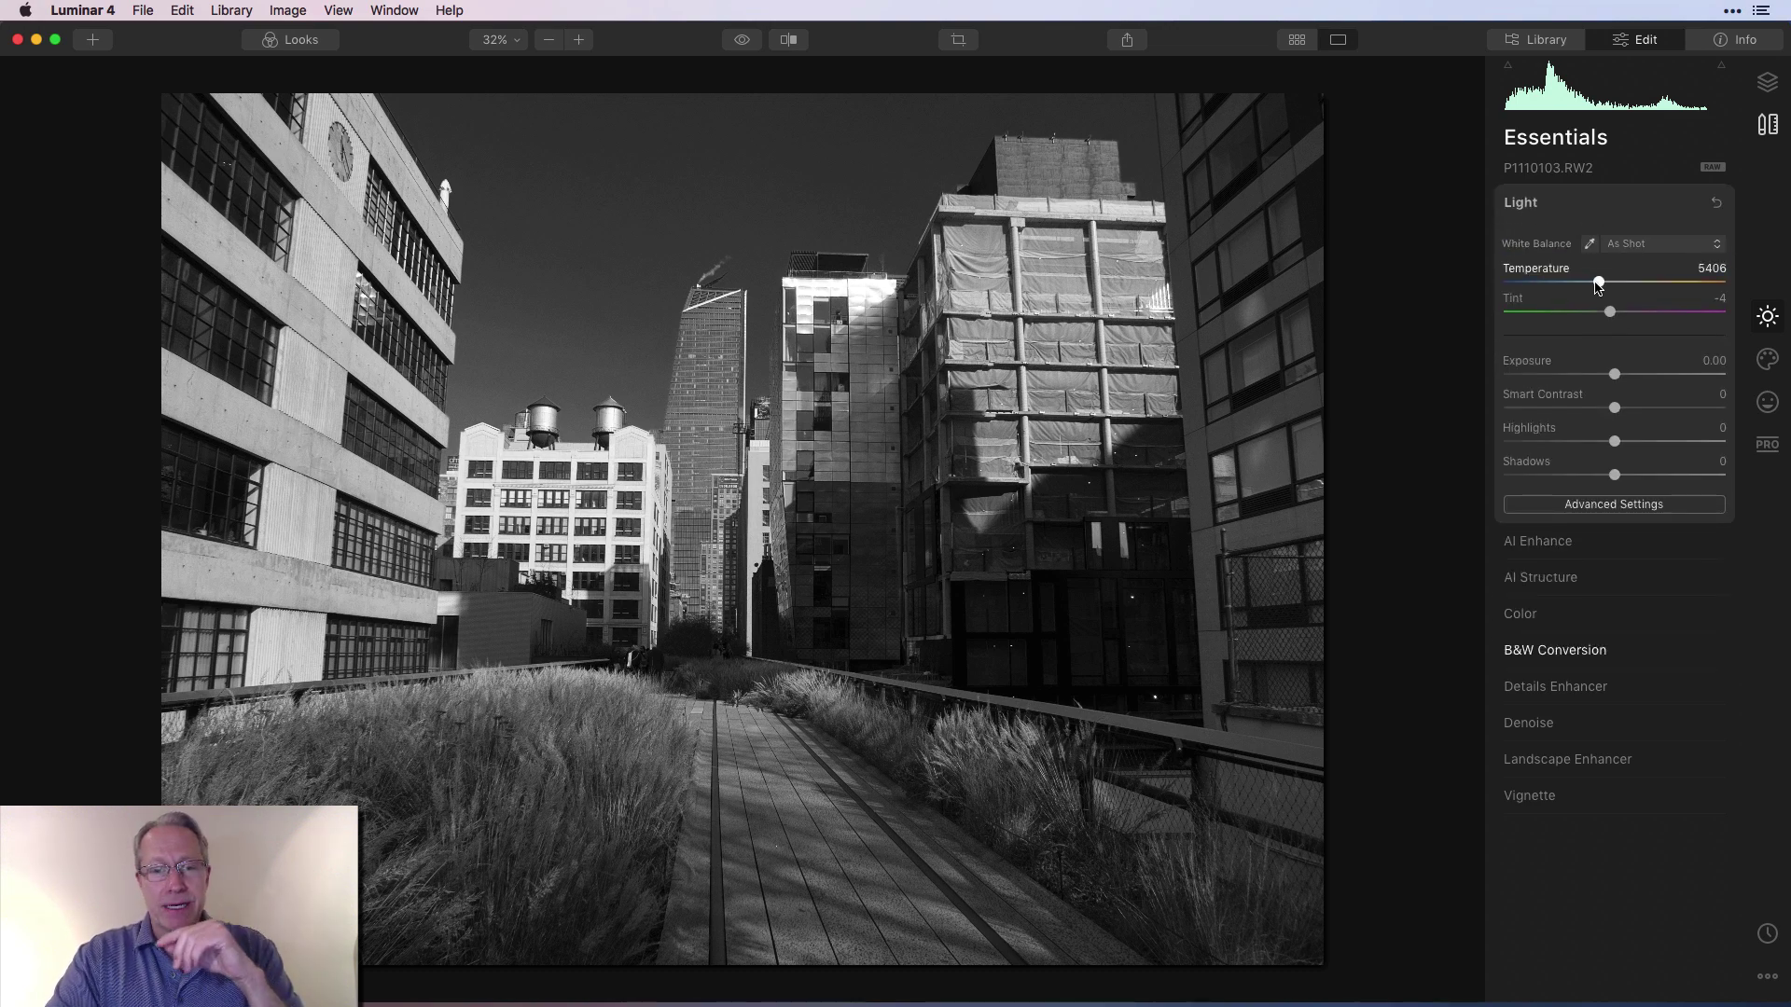
drag(1599, 284, 1528, 289)
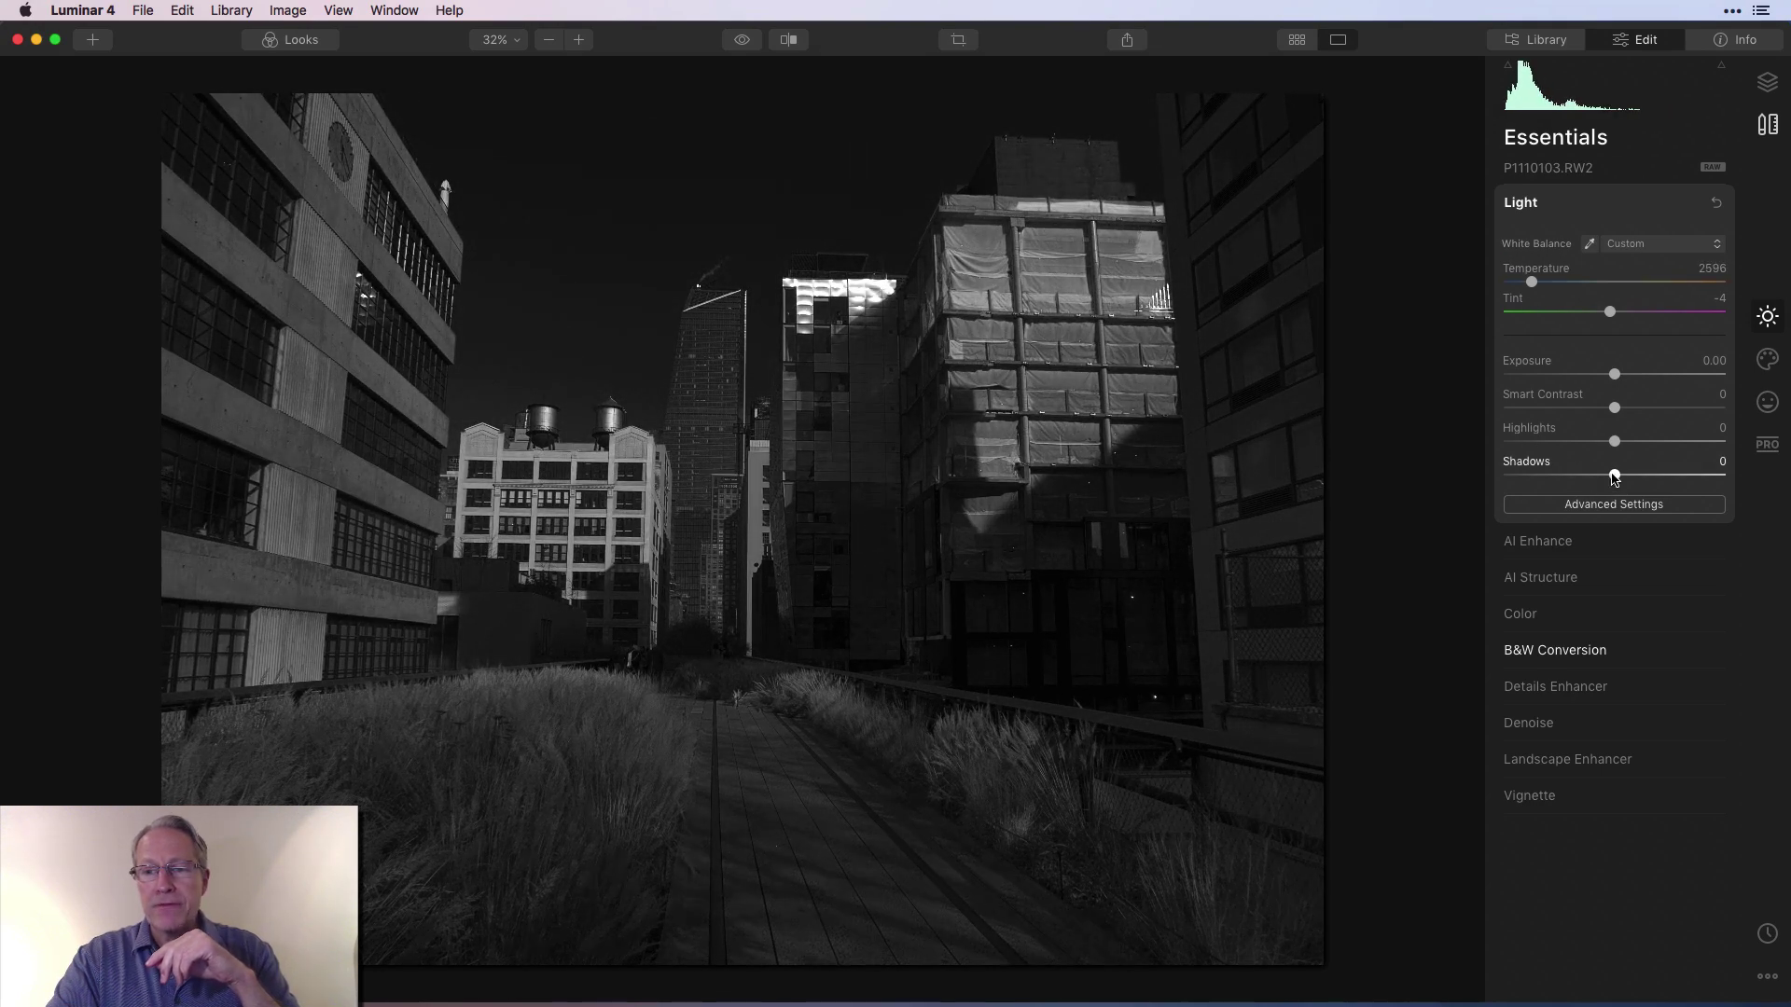
drag(1613, 474, 1689, 471)
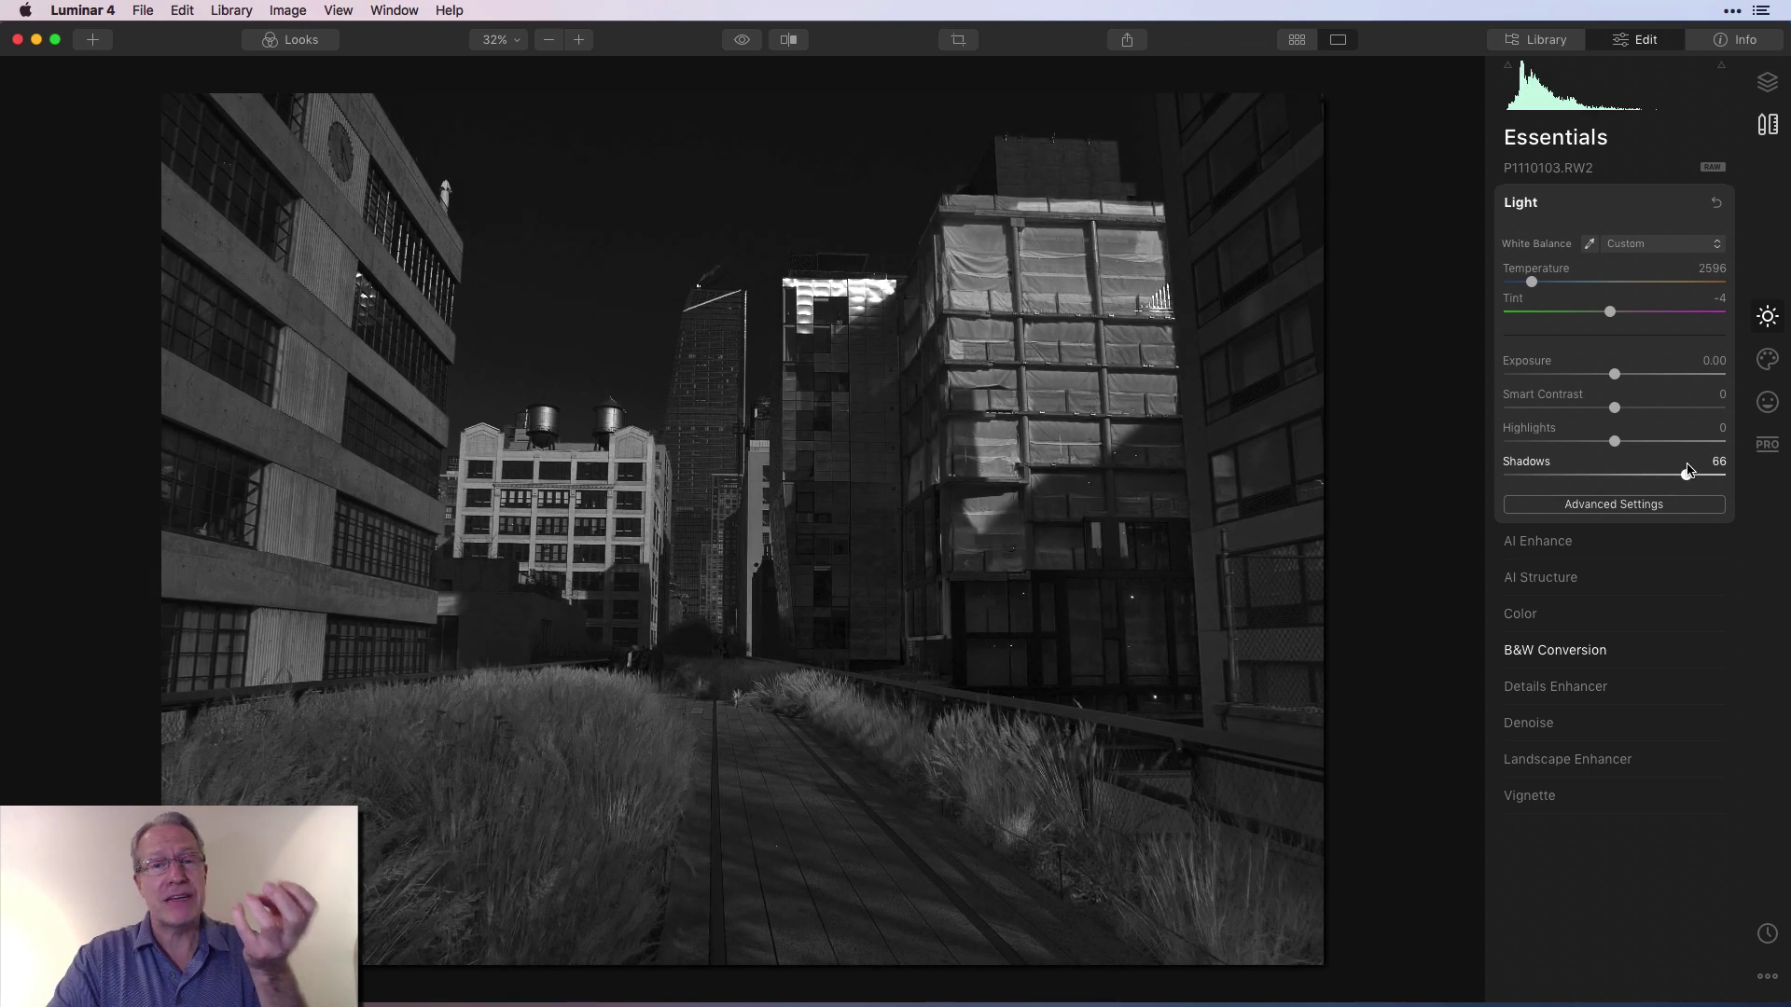
double_click(1531, 283)
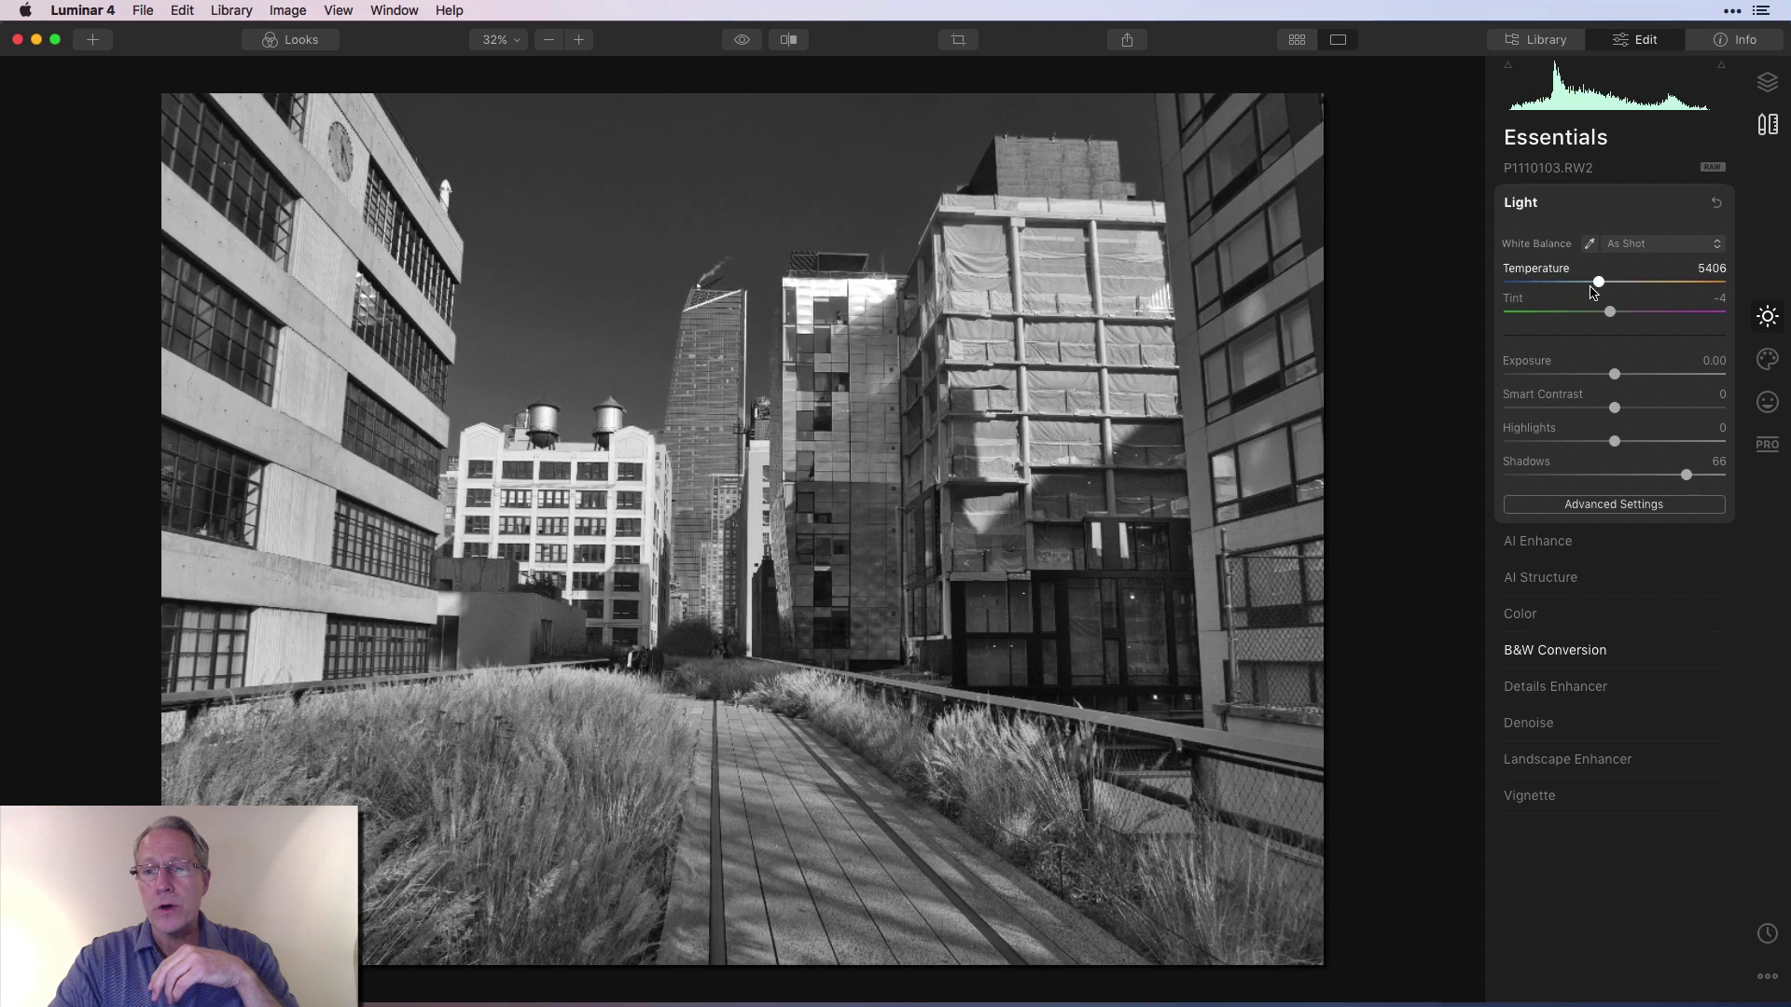
double_click(1539, 463)
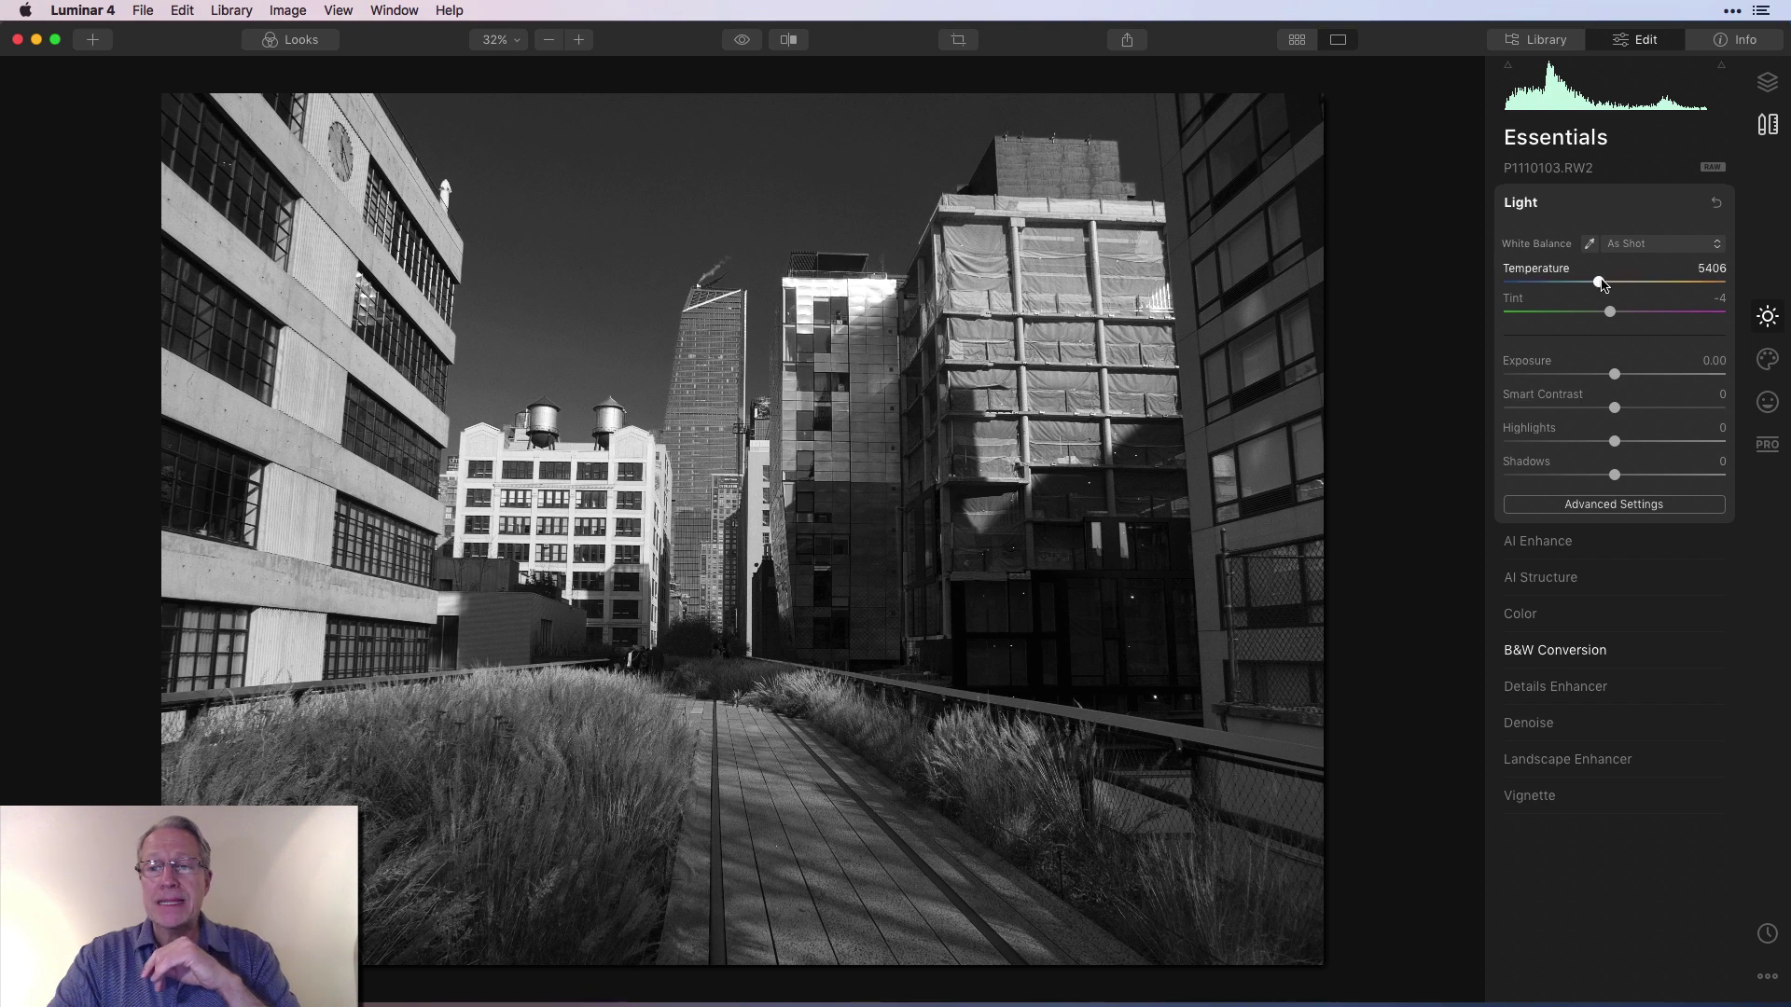
Test a warmer Temperature and shifted Tint, then reset them to As Shot (5406, -4)
mouse_move(1600, 283)
mouse_down()
mouse_move(1674, 272)
mouse_move(1618, 278)
mouse_up()
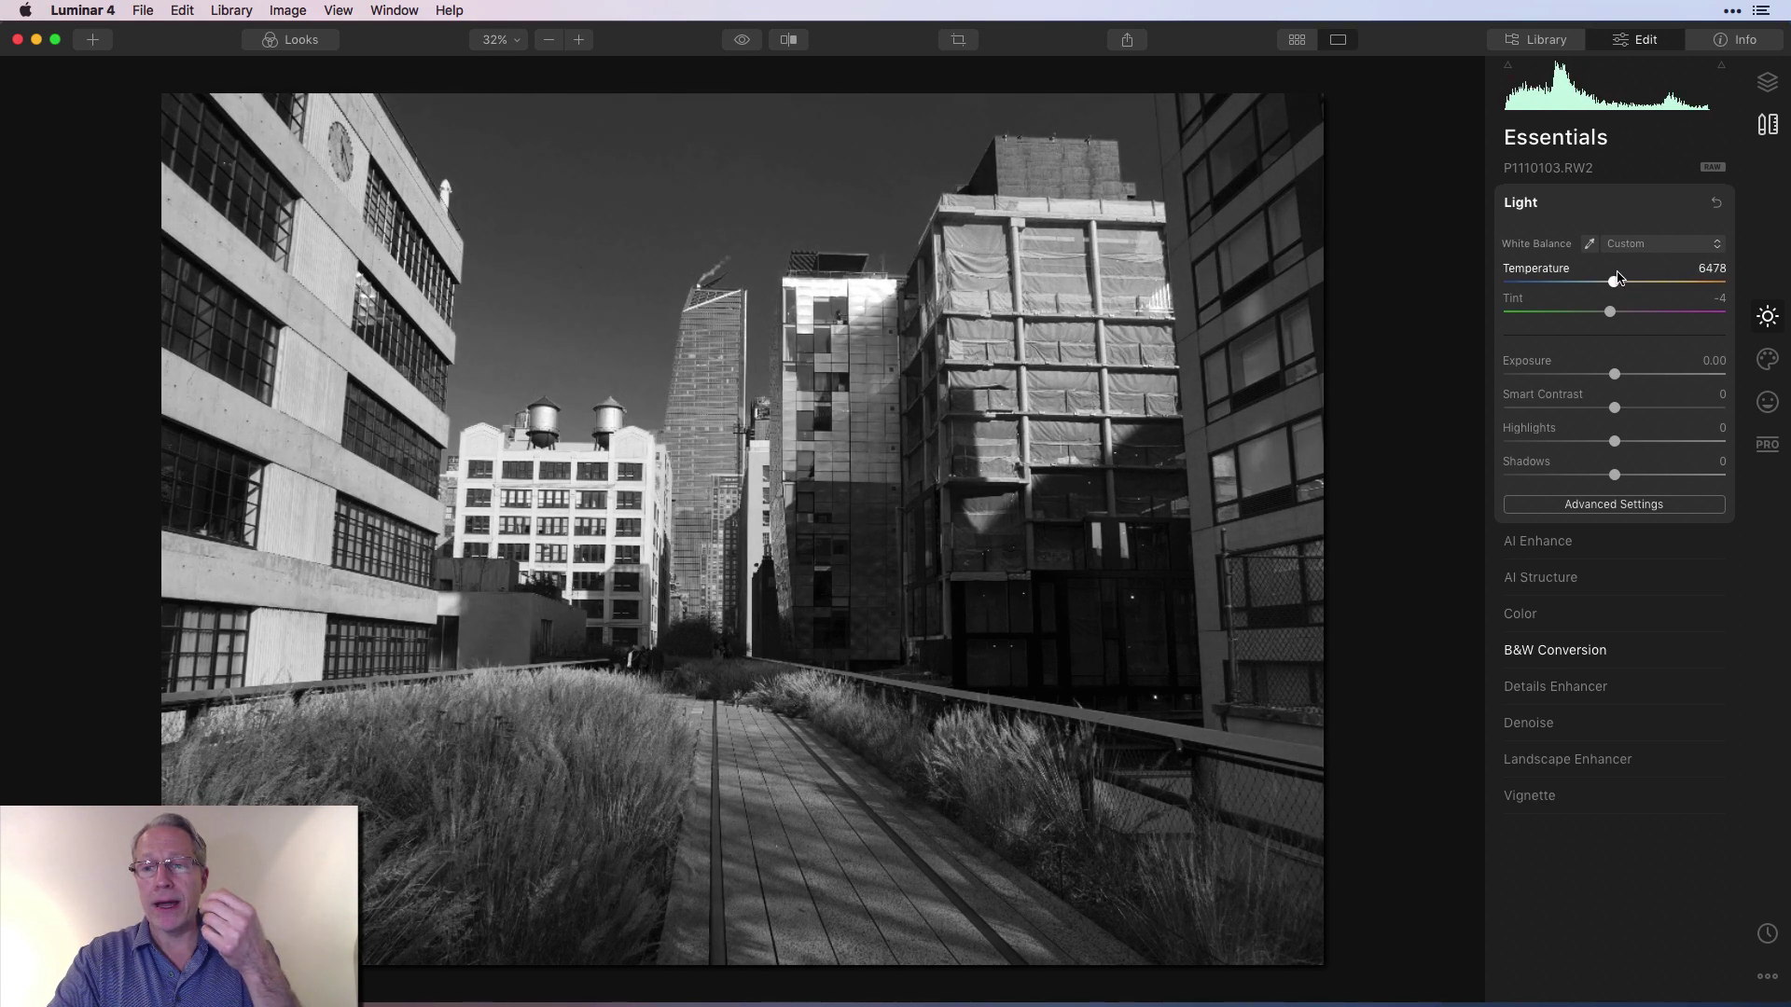
double_click(1615, 281)
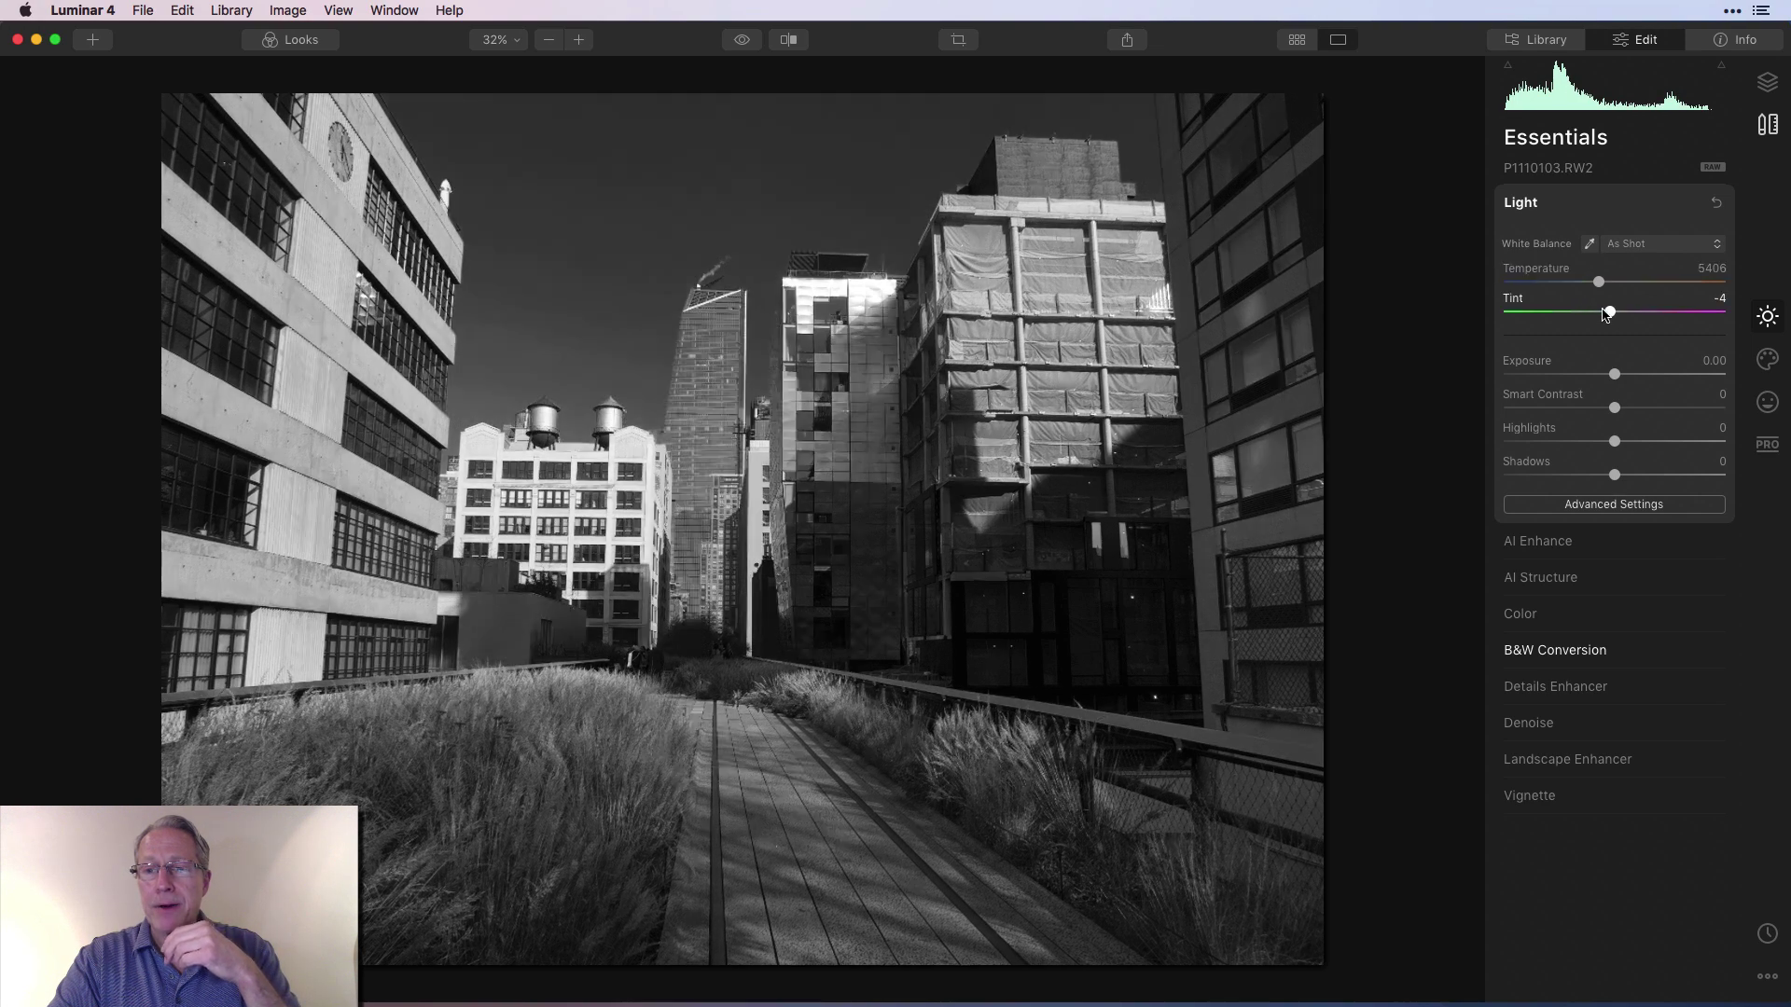
drag(1609, 313, 1737, 310)
double_click(1679, 308)
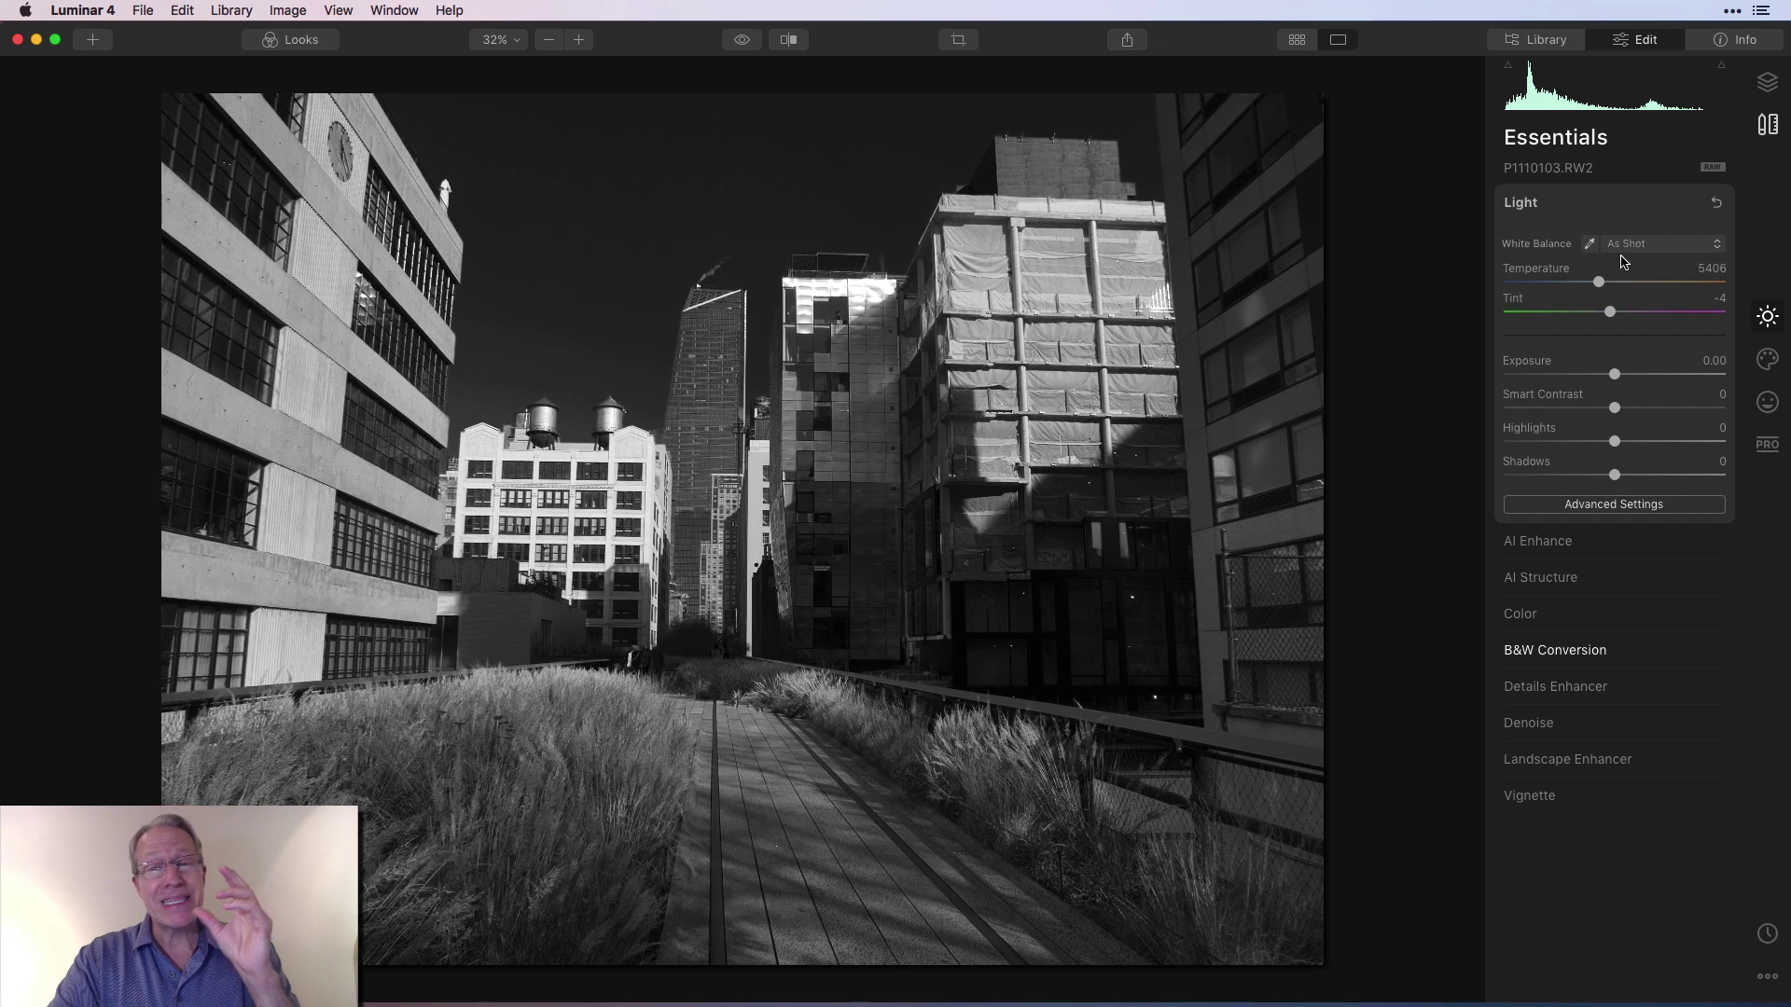
In Light's Advanced Settings, test brighter Whites and darker Blacks, then reset both to 0
click(1609, 503)
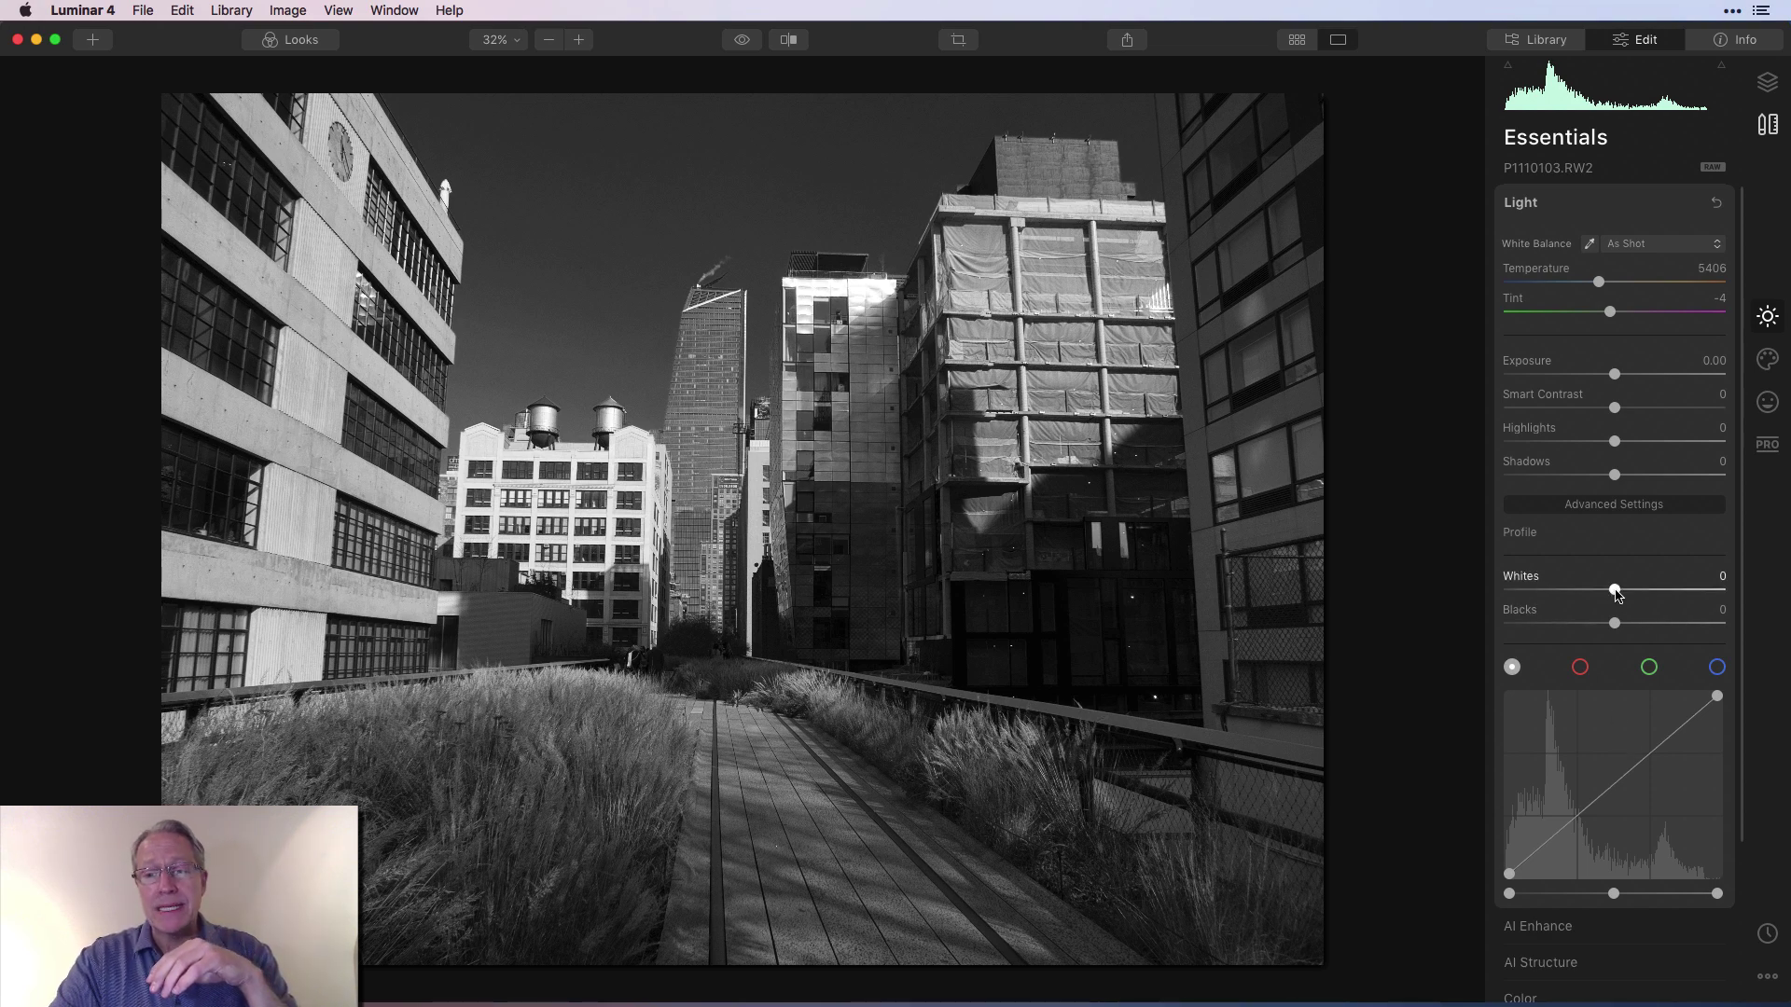
drag(1614, 590, 1696, 569)
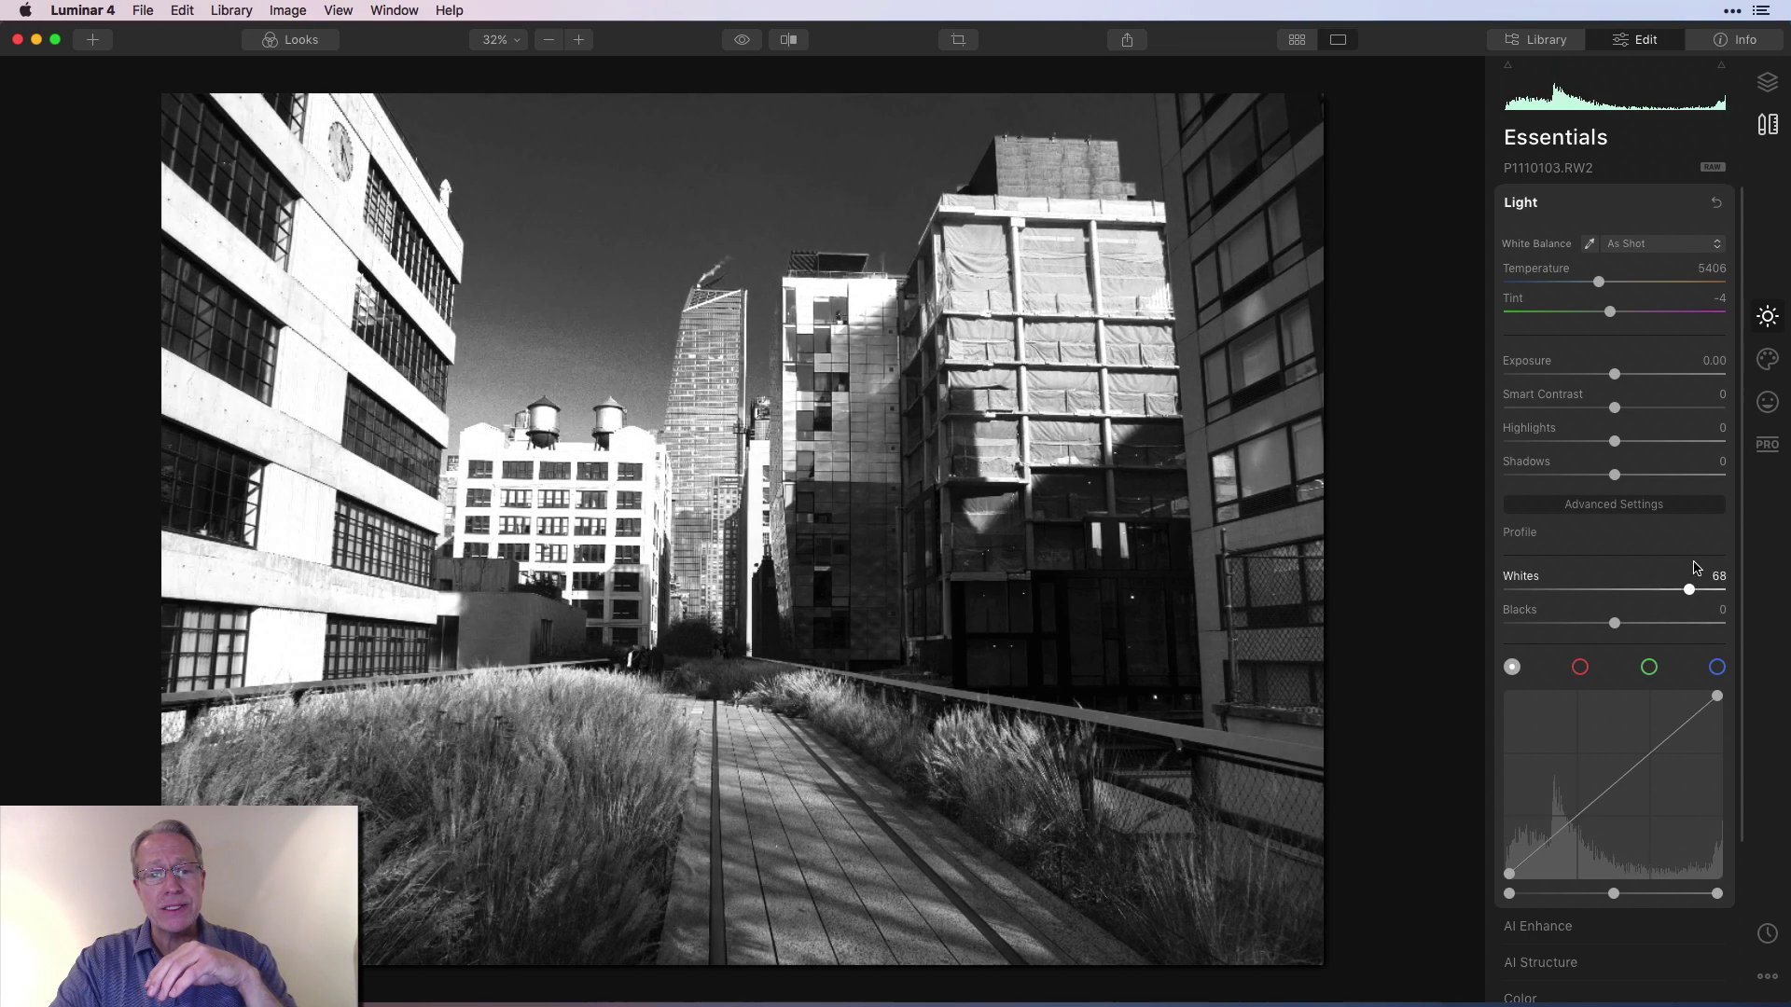
double_click(1535, 588)
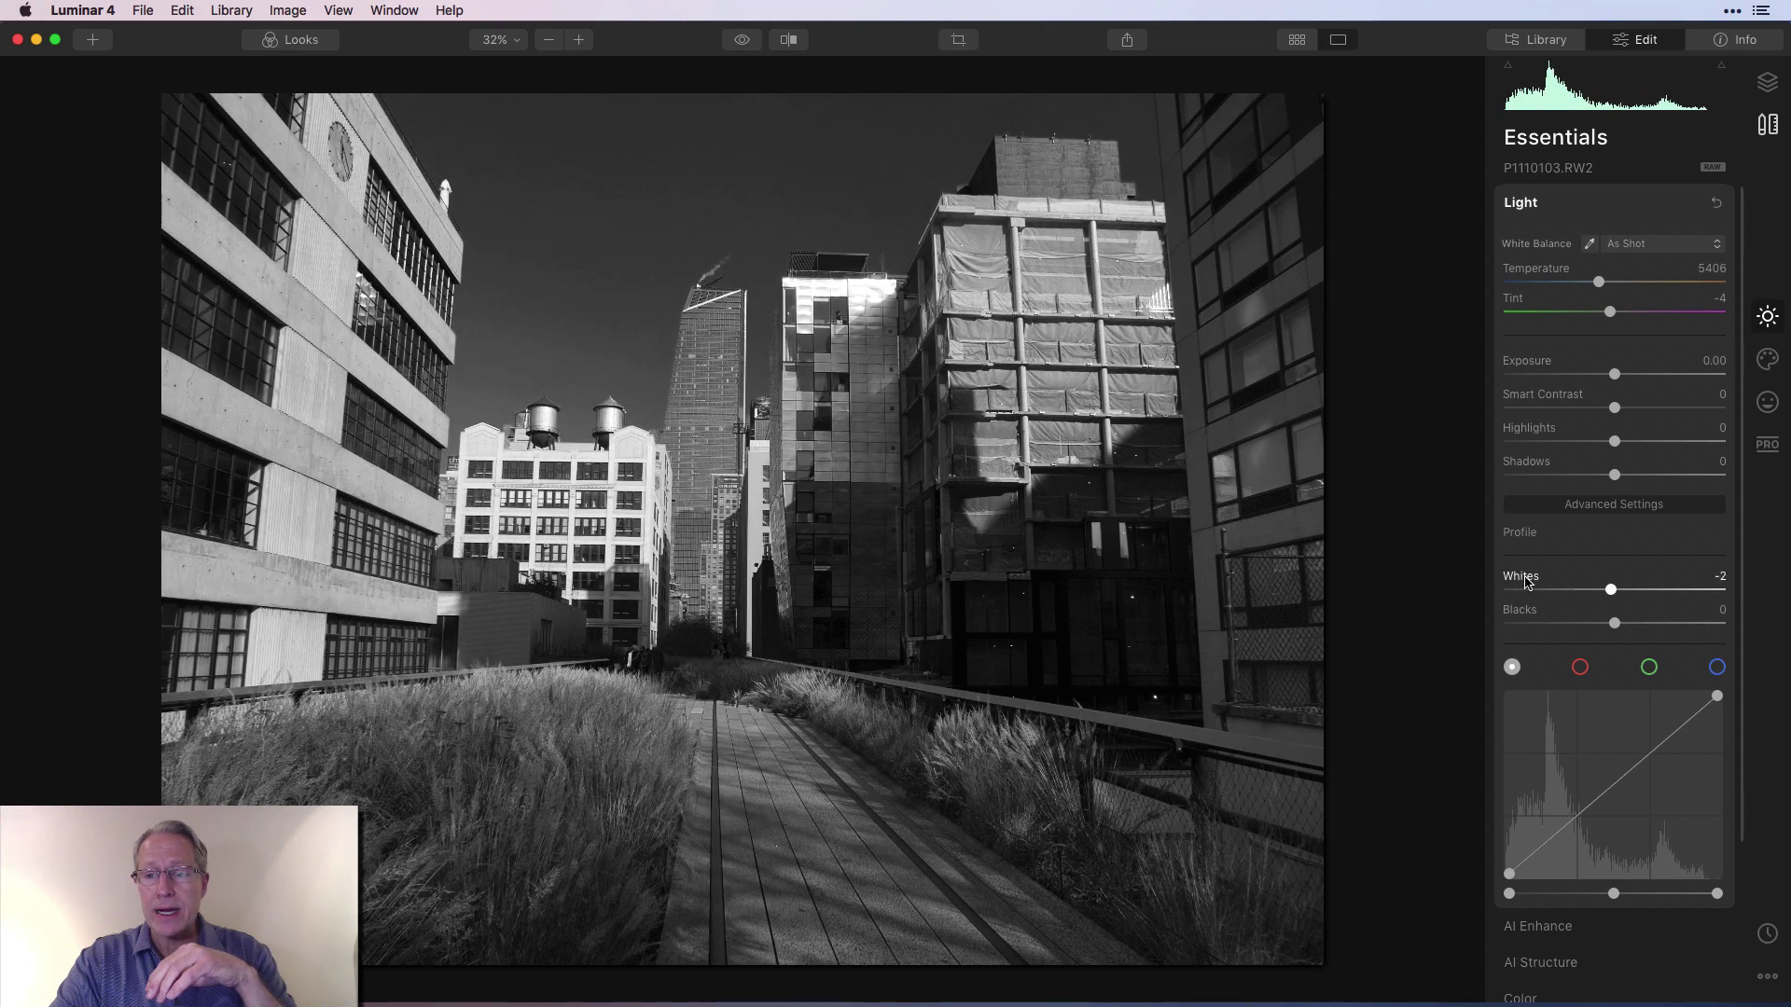
mouse_move(1614, 623)
mouse_down()
mouse_move(1523, 619)
mouse_move(1642, 617)
mouse_move(1593, 623)
mouse_up()
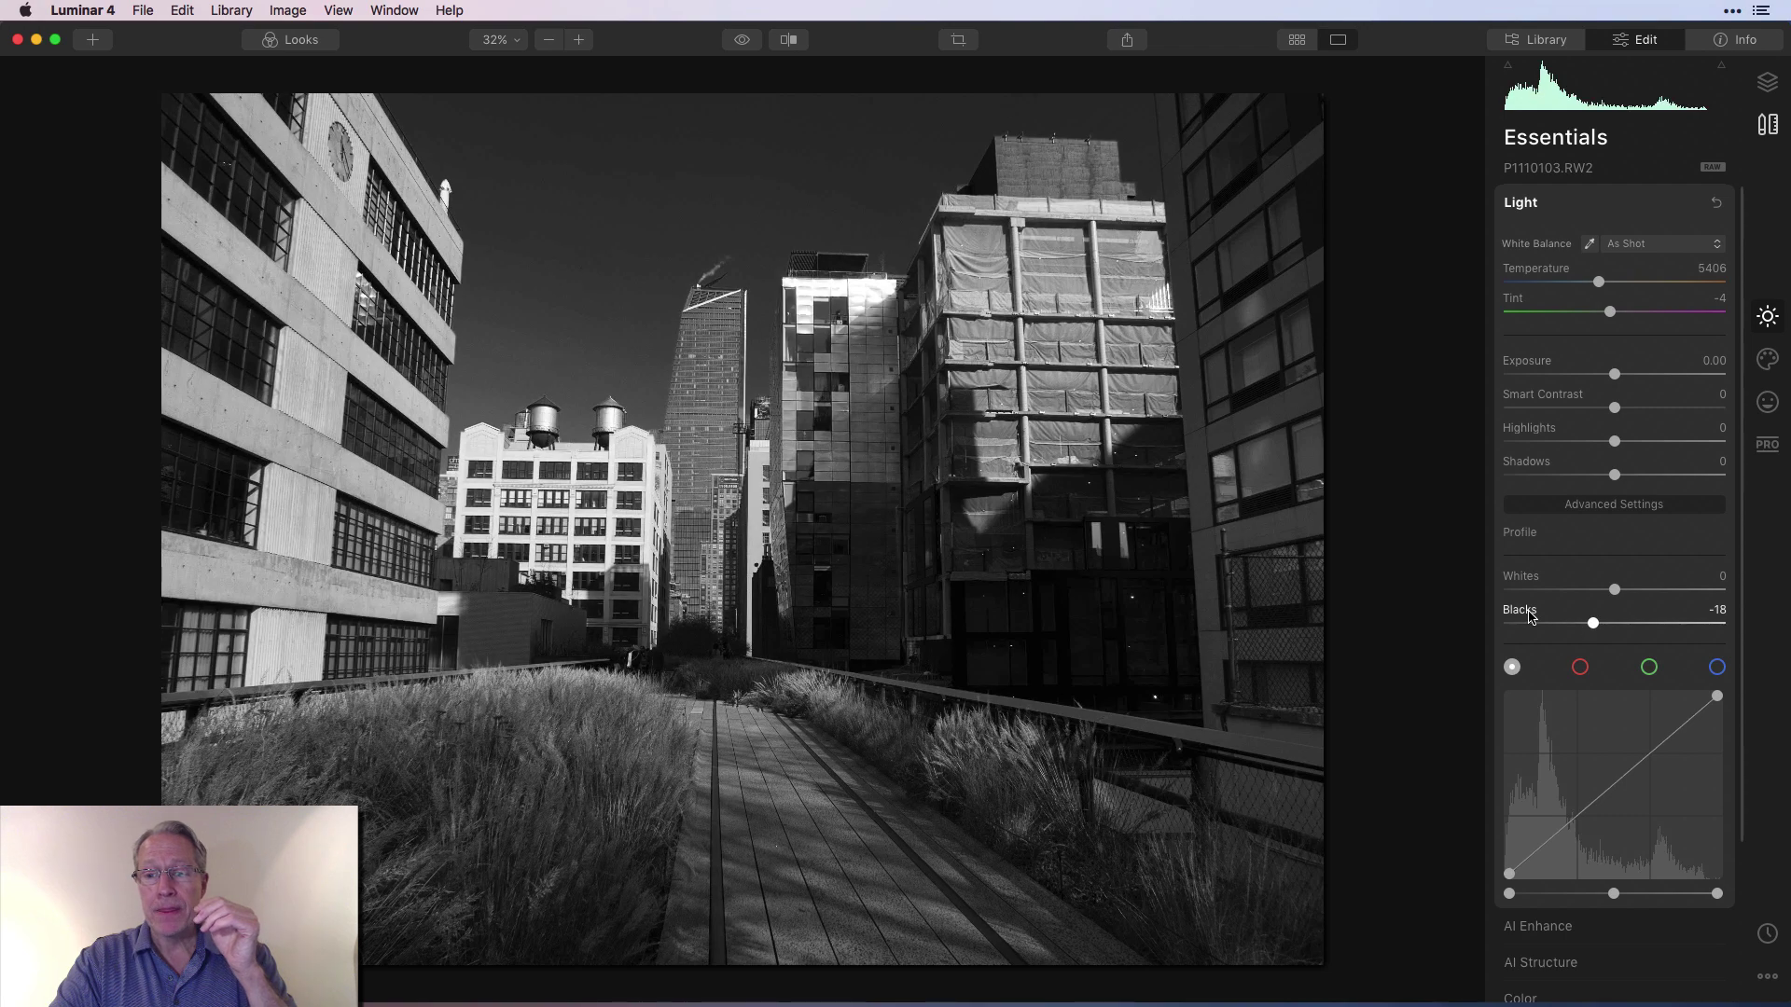
double_click(1529, 615)
Shape an S-curve in the tone curve, then reset all Light adjustments
drag(1647, 753, 1638, 745)
click(1568, 808)
drag(1567, 810, 1590, 818)
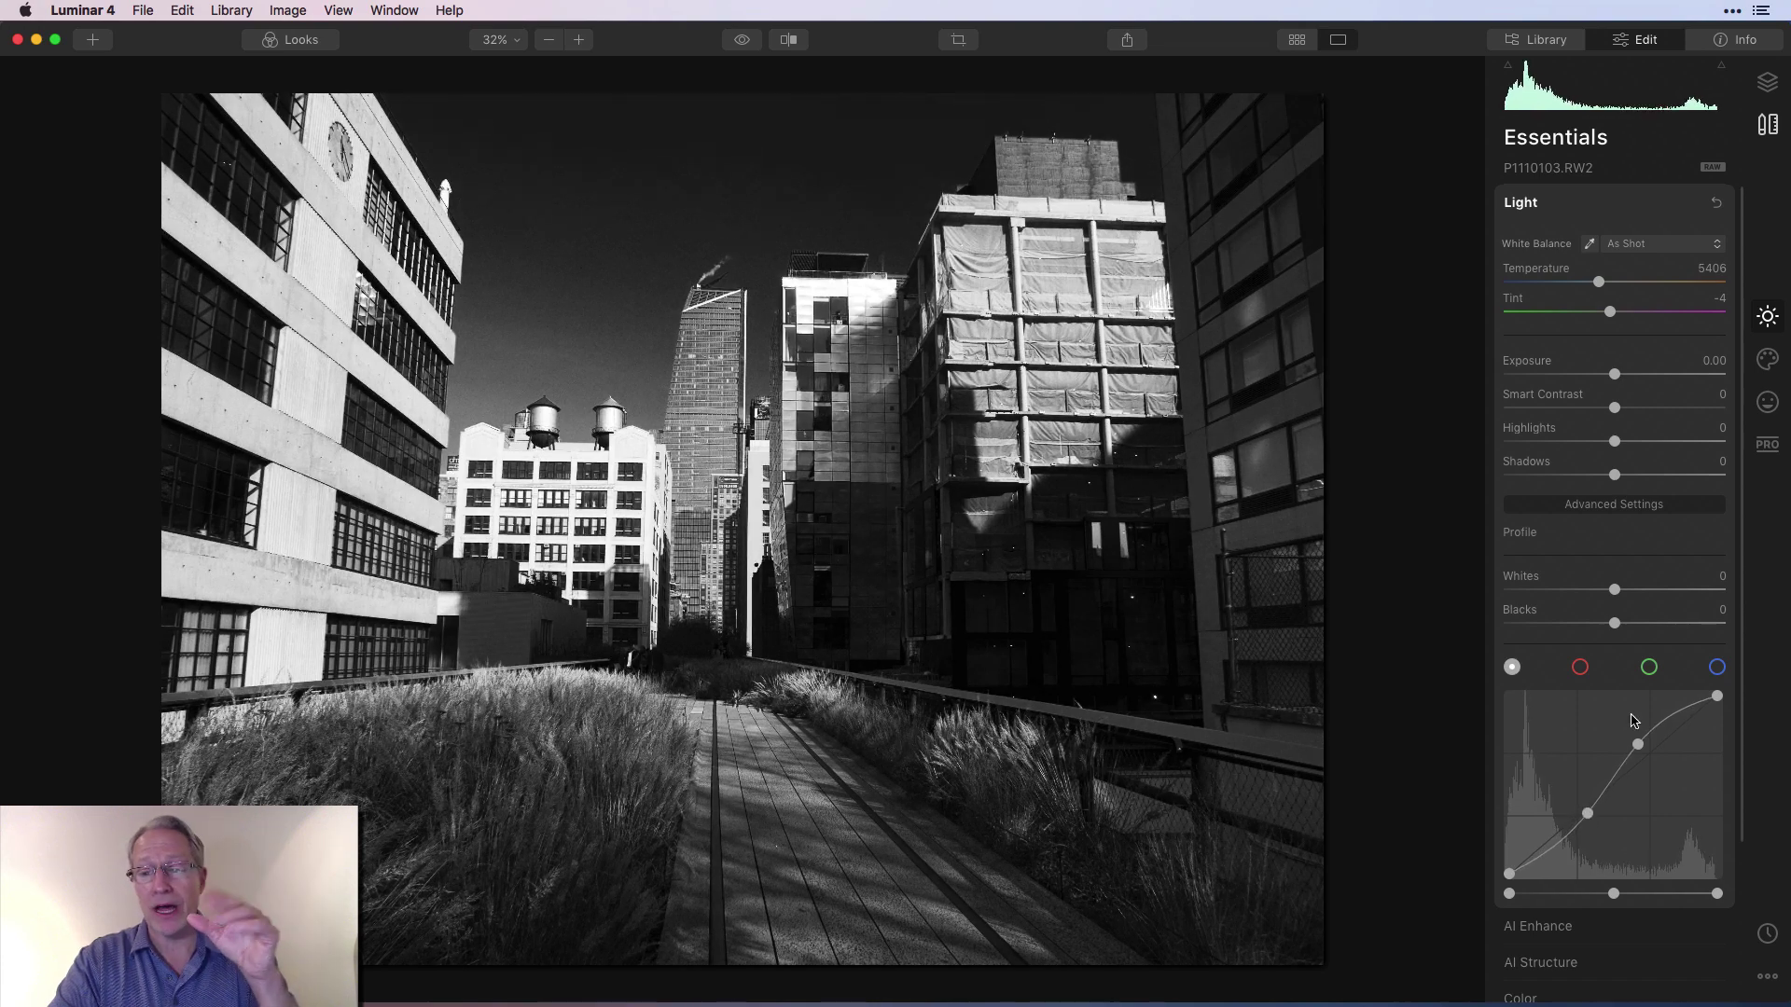
click(1718, 204)
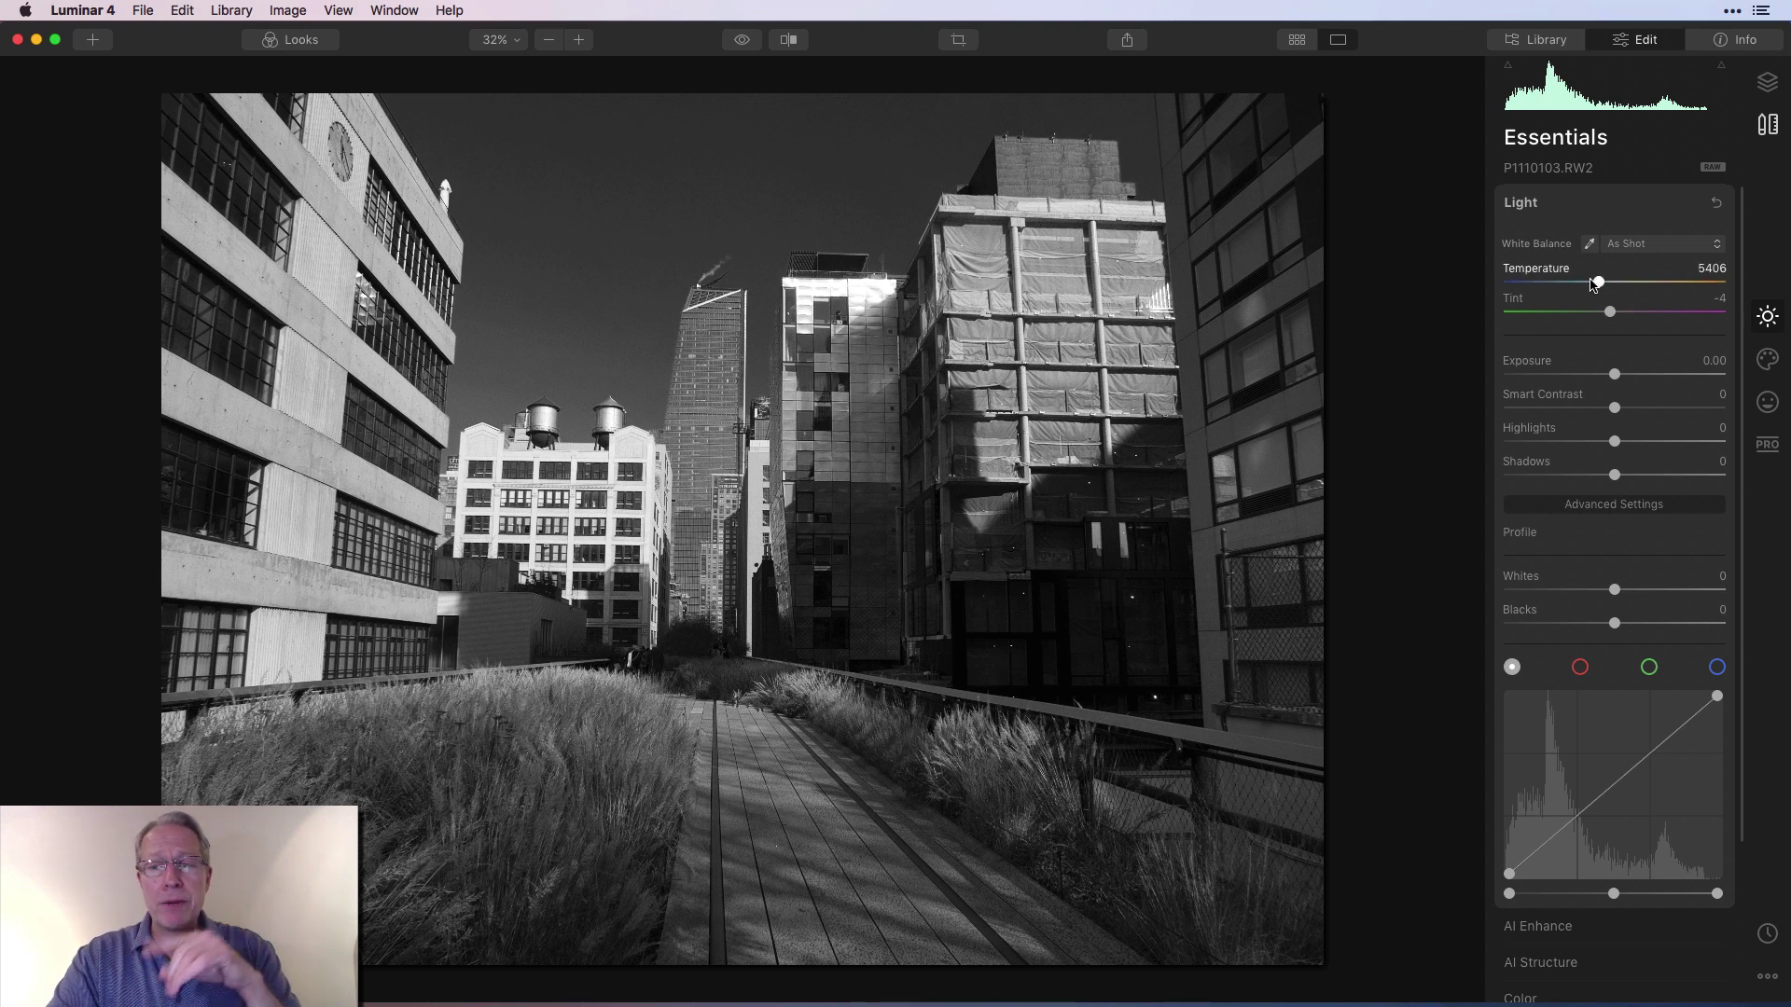
Hide Advanced Settings, briefly test a 3160 temperature, and collapse the Light tool
click(1611, 504)
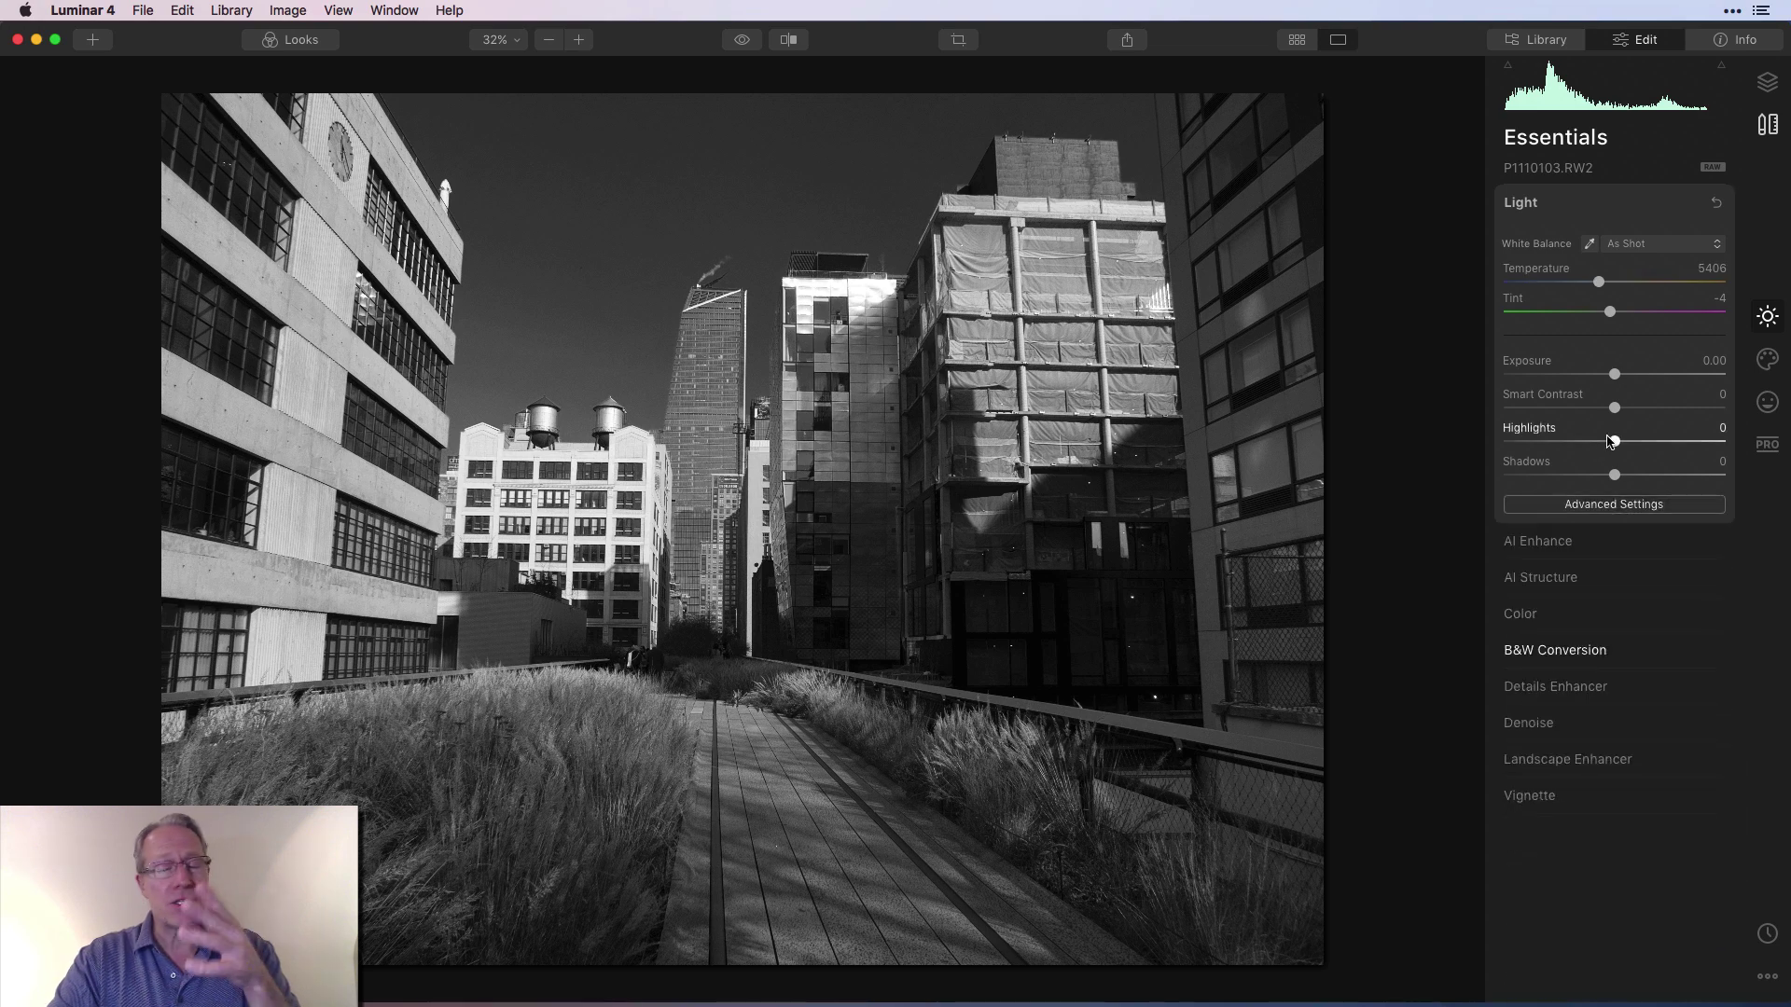
drag(1598, 281, 1566, 284)
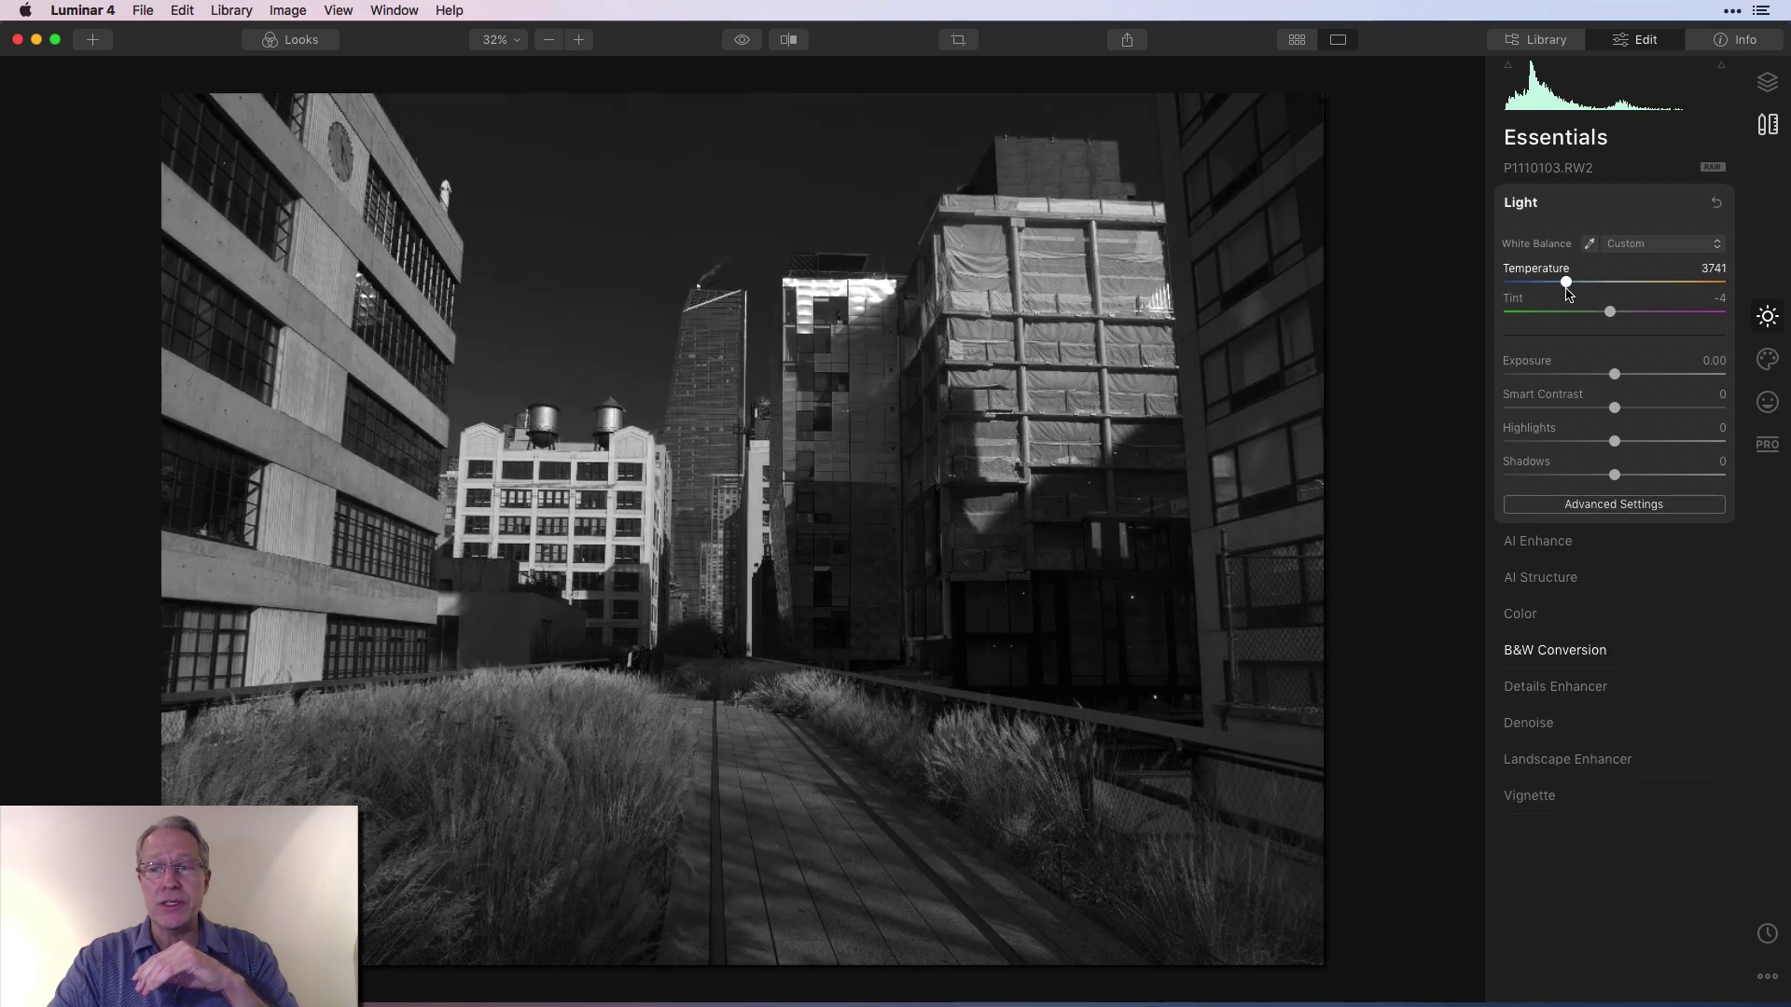
click(1587, 204)
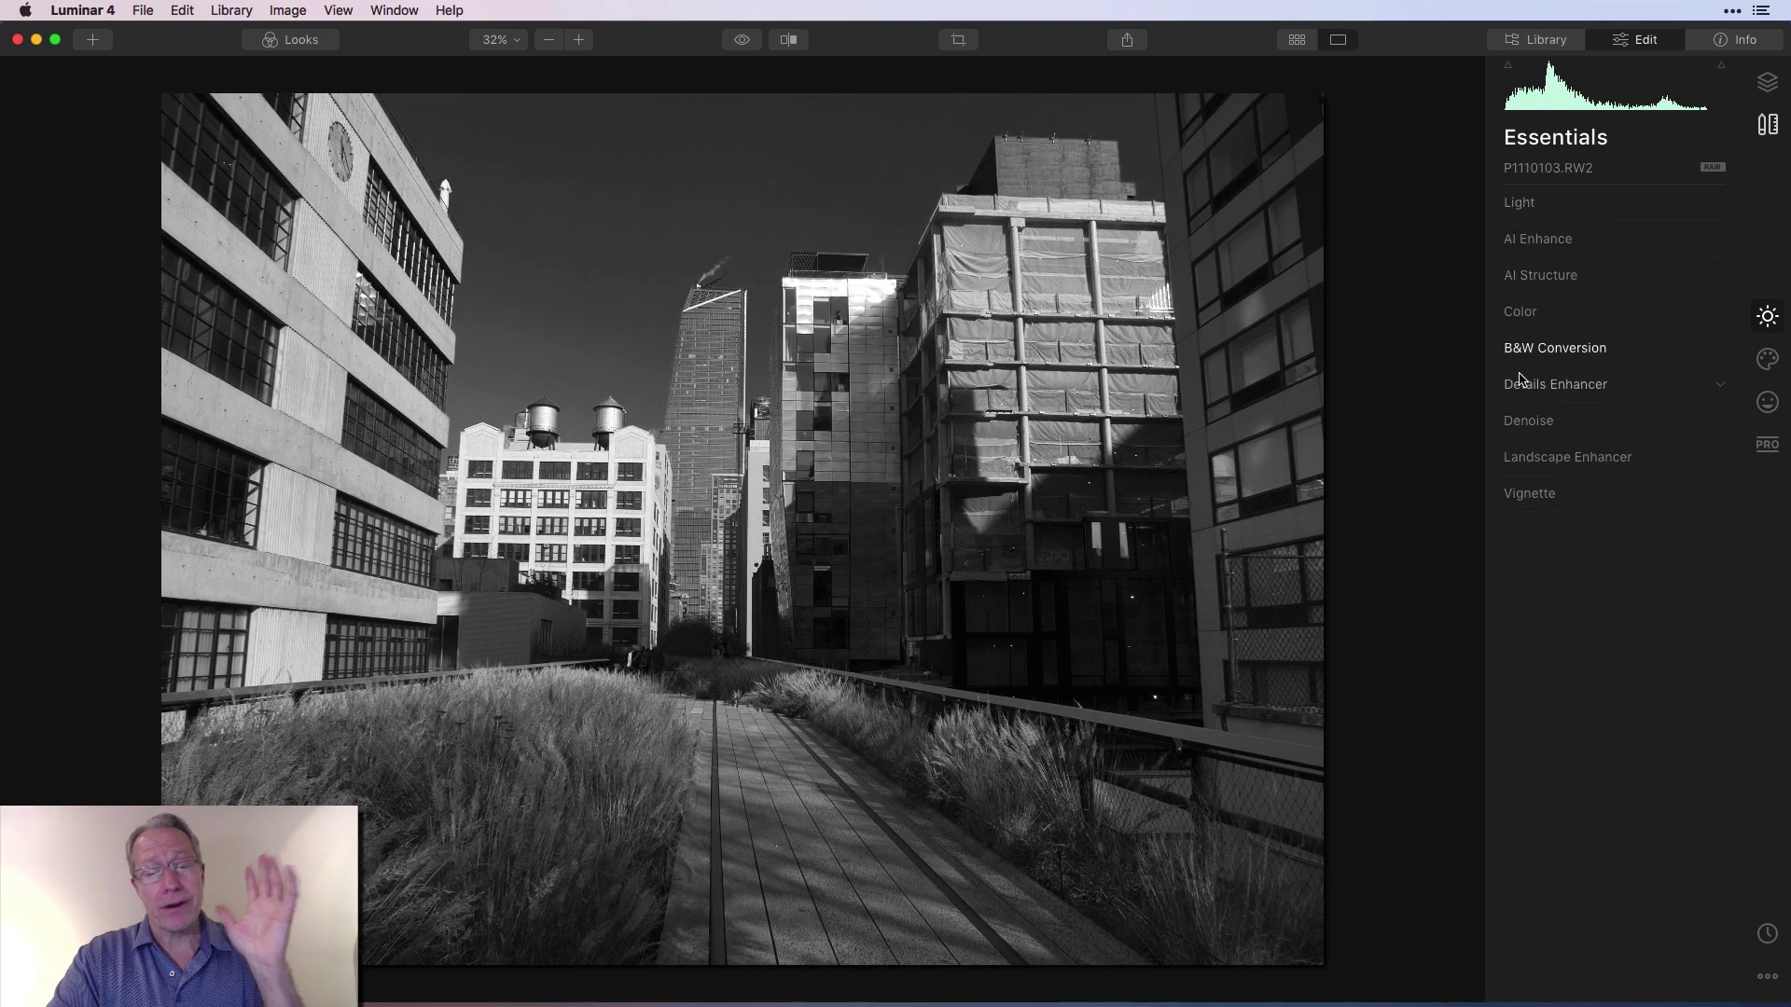
In Color's advanced settings, raise Red luminance to full and brighten Orange
click(1555, 312)
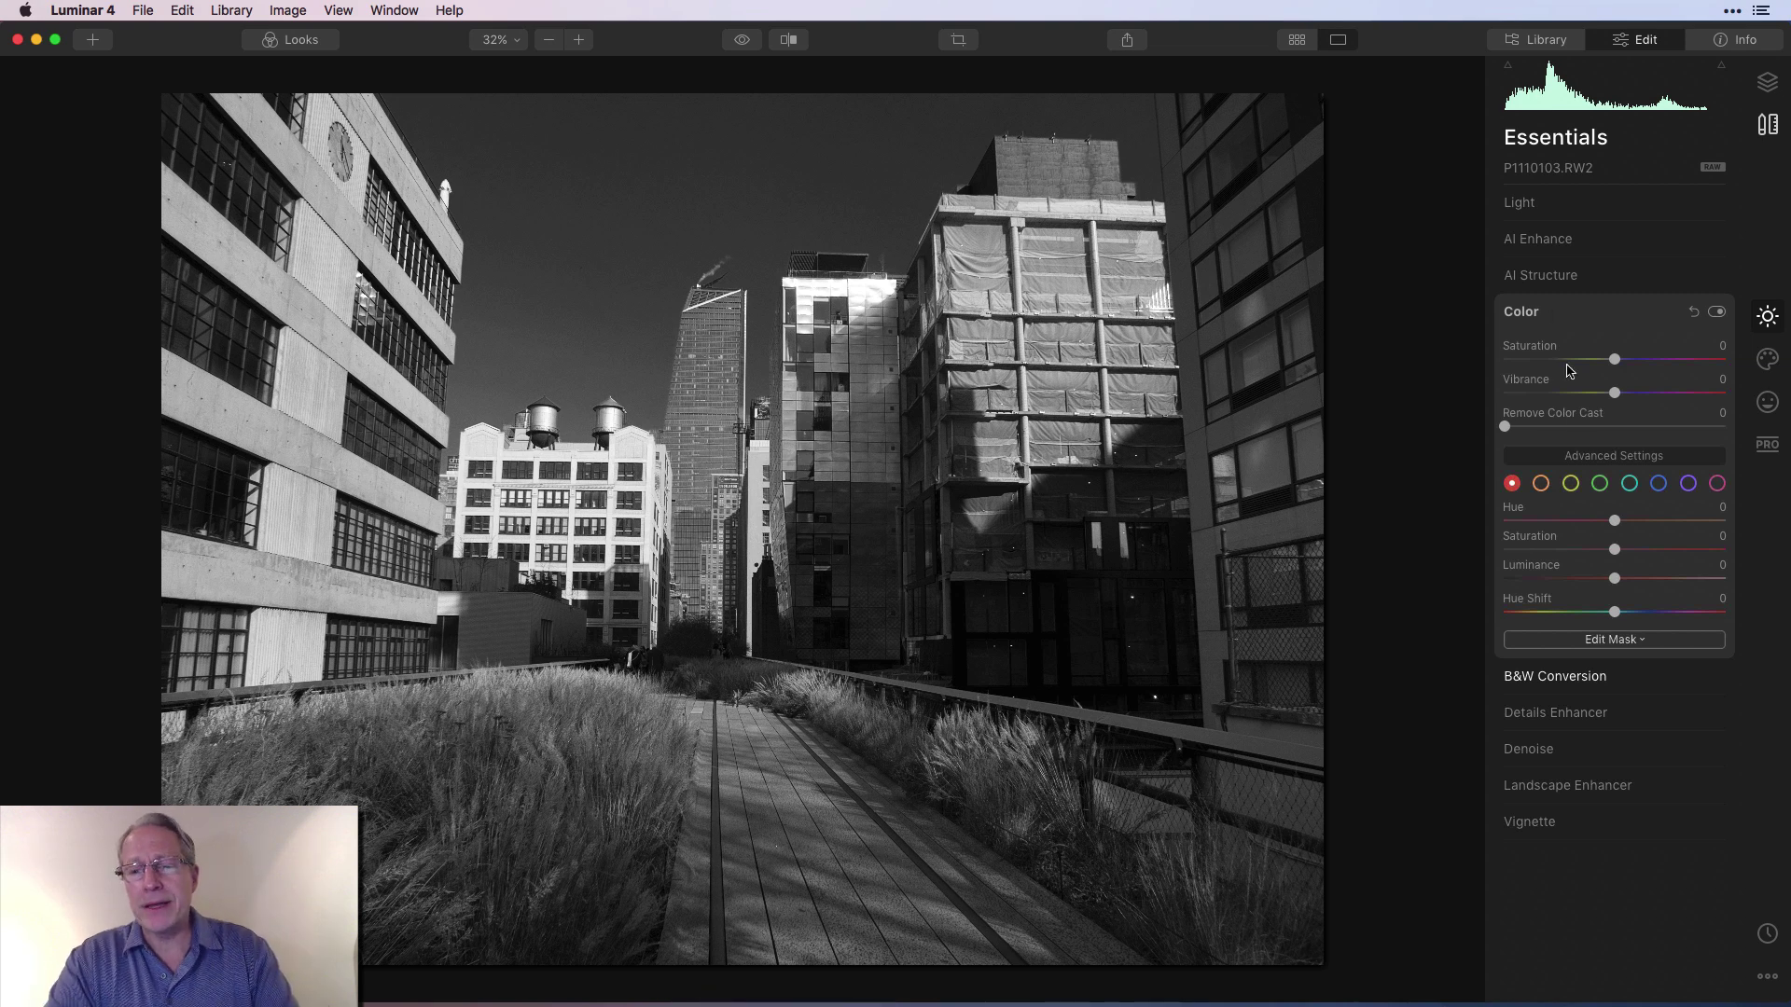
click(1635, 459)
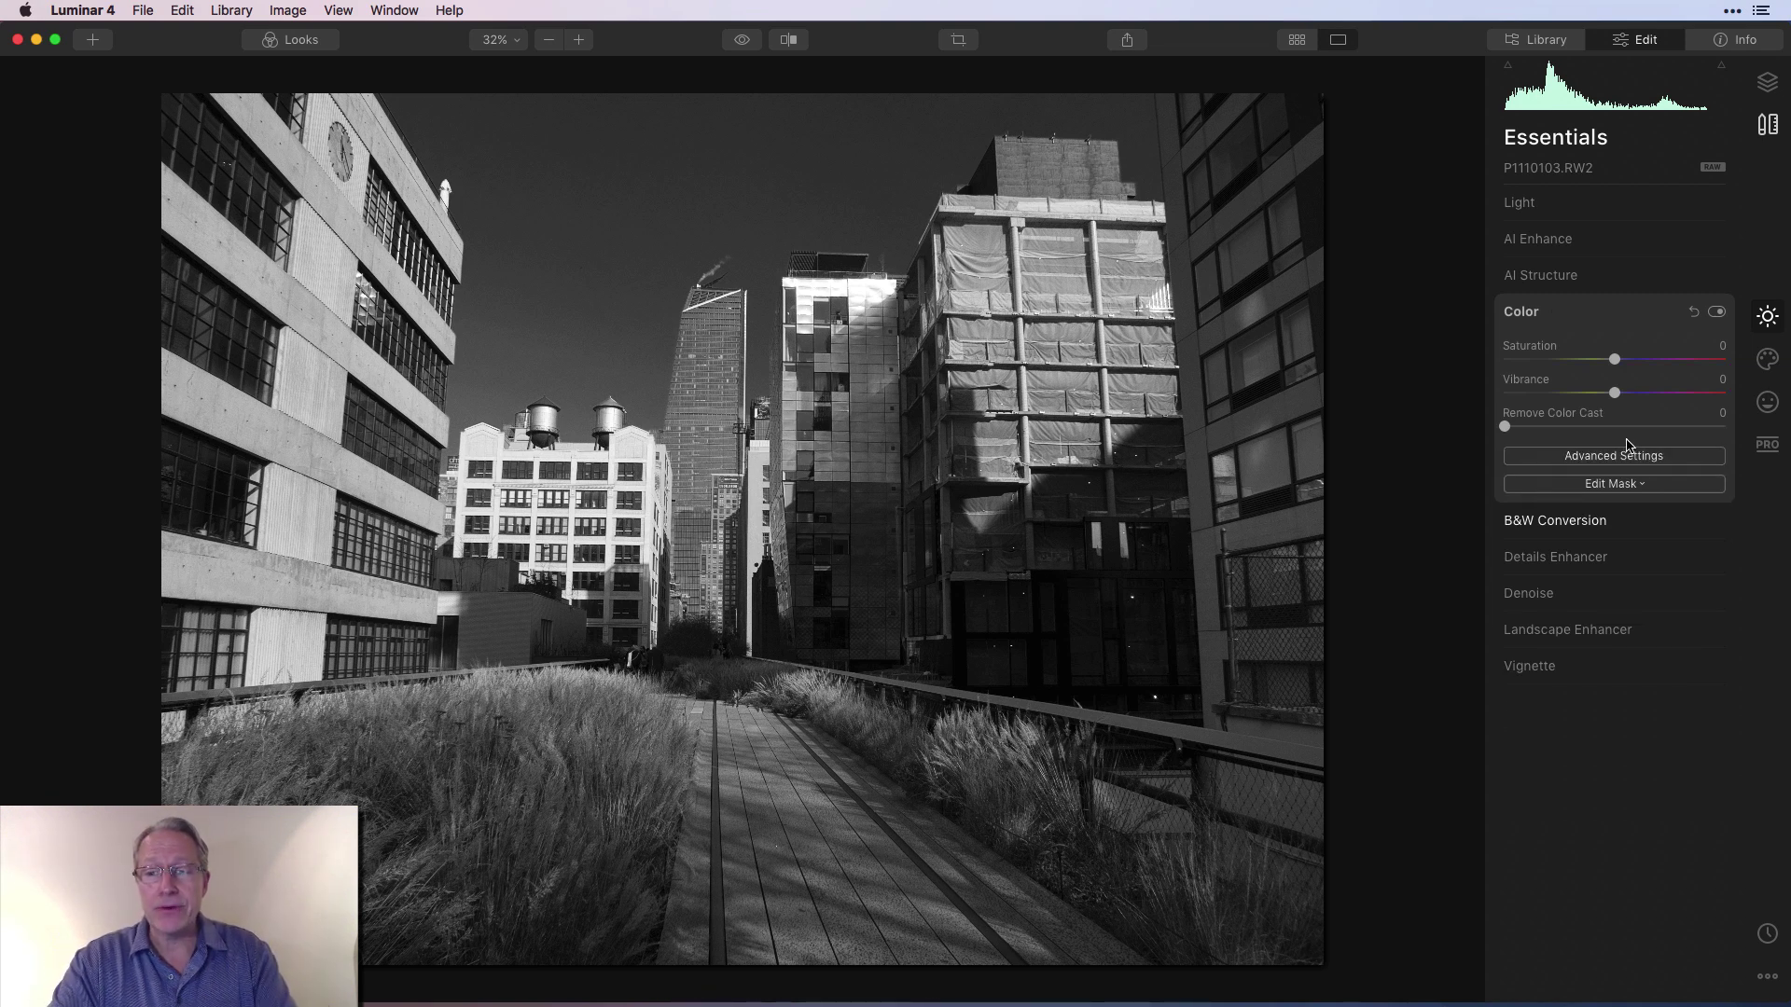
click(1628, 459)
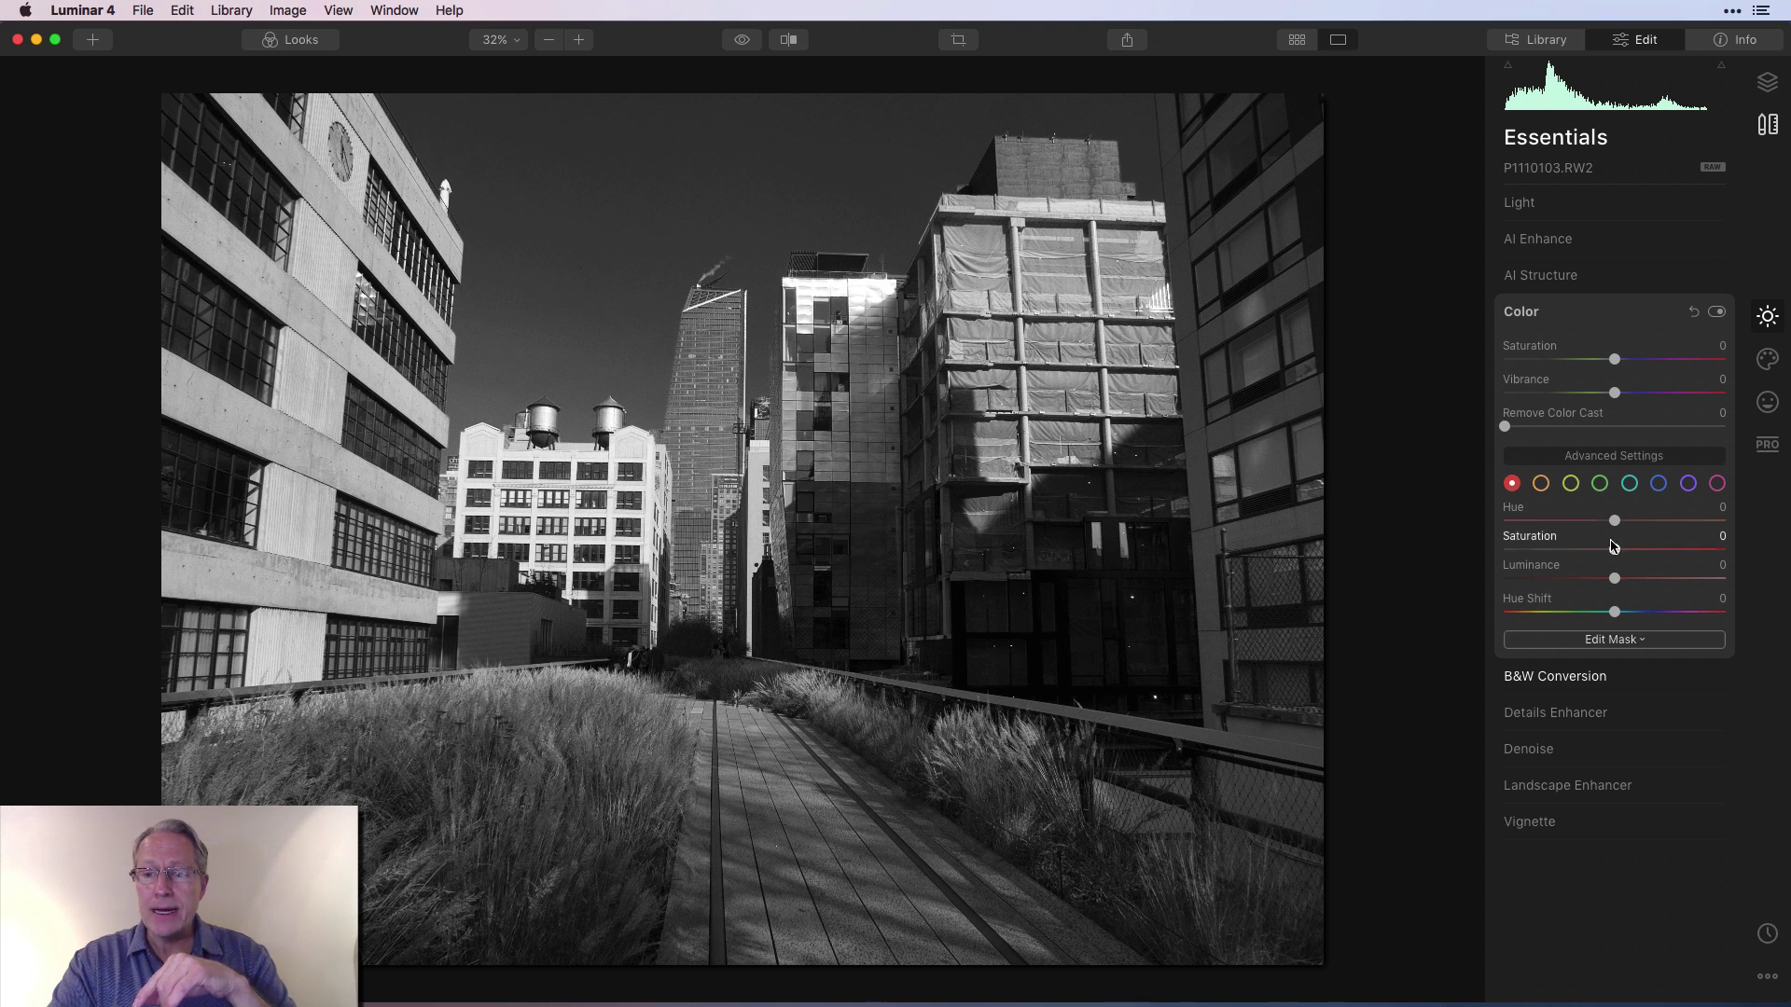
drag(1614, 579, 1724, 578)
click(1540, 484)
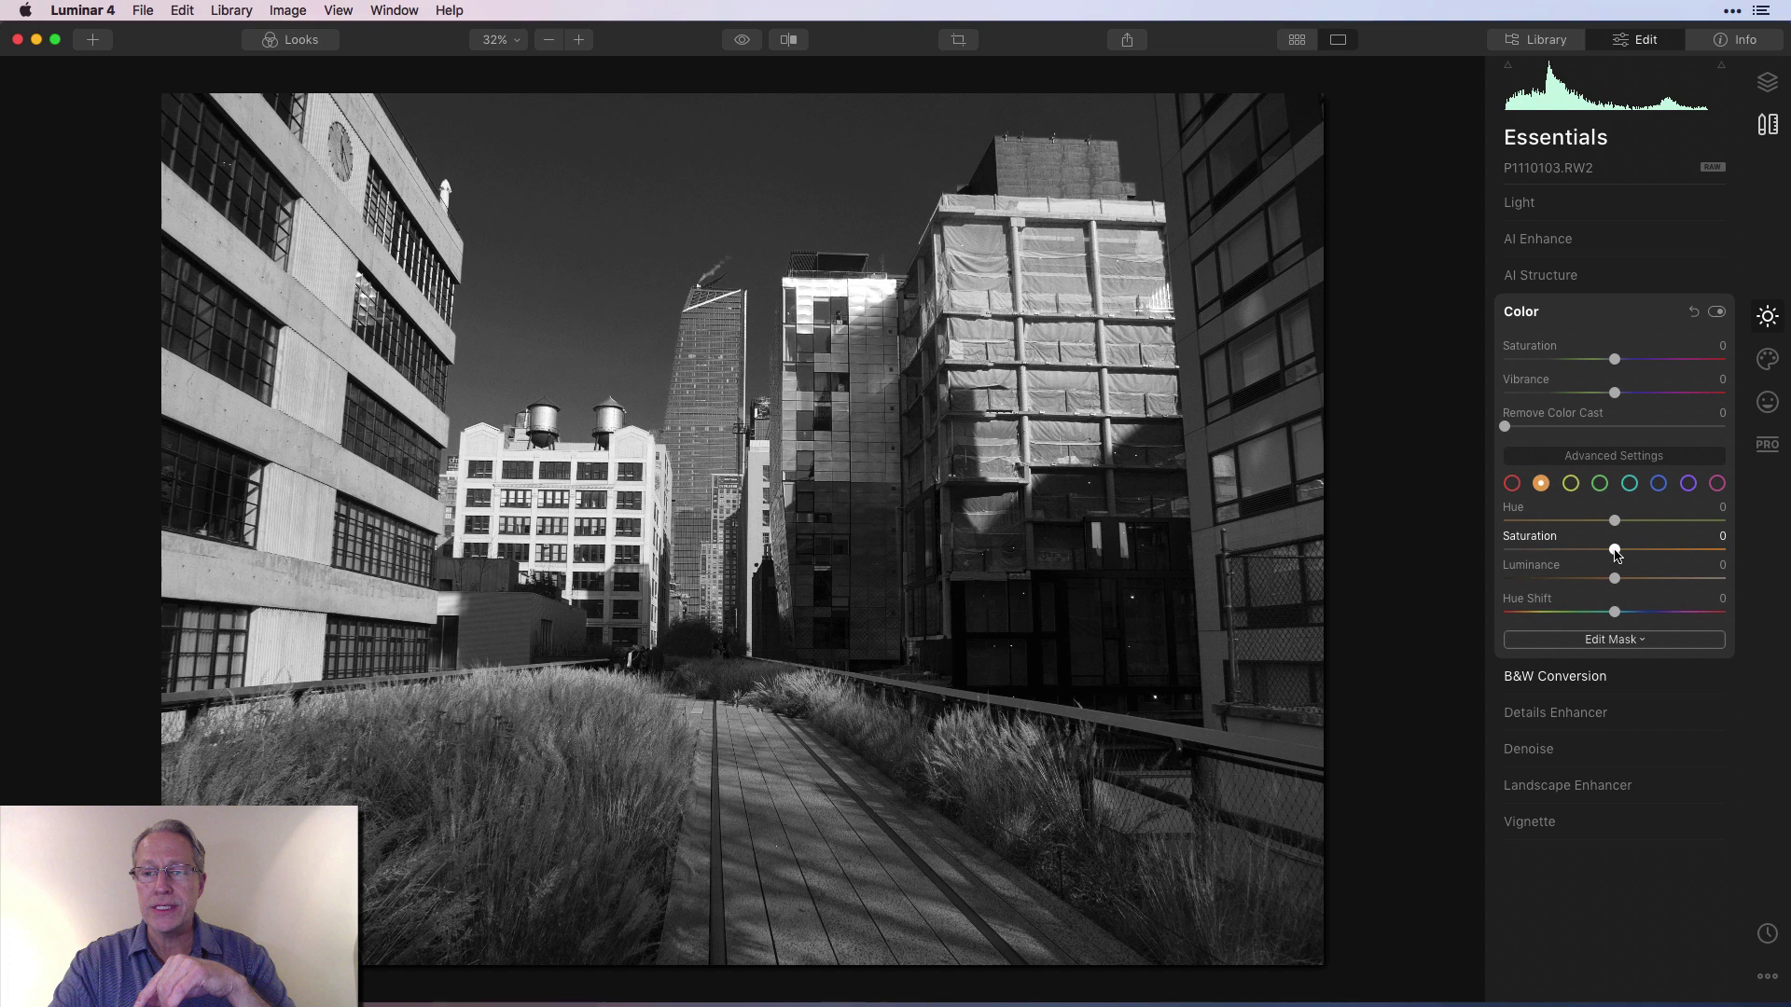
drag(1614, 579, 1704, 578)
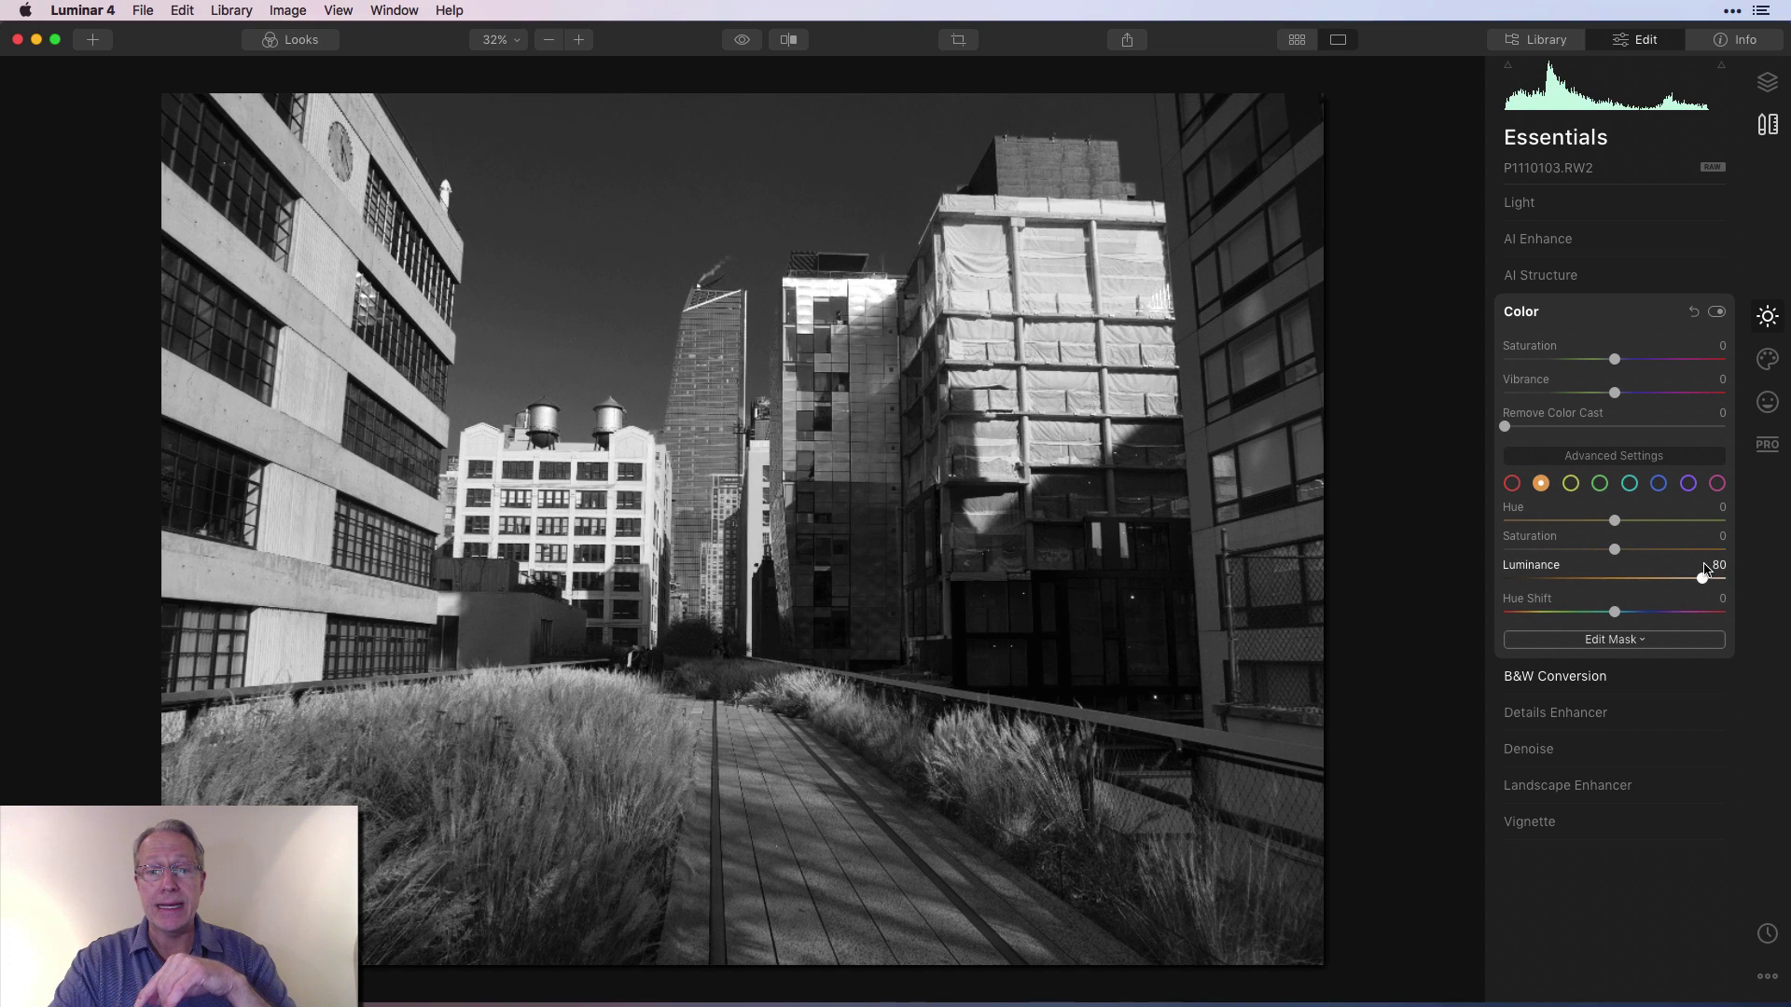
Brighten Yellow, darken Cyan, and drop Blue luminance to -100 to deepen the sky
click(1570, 484)
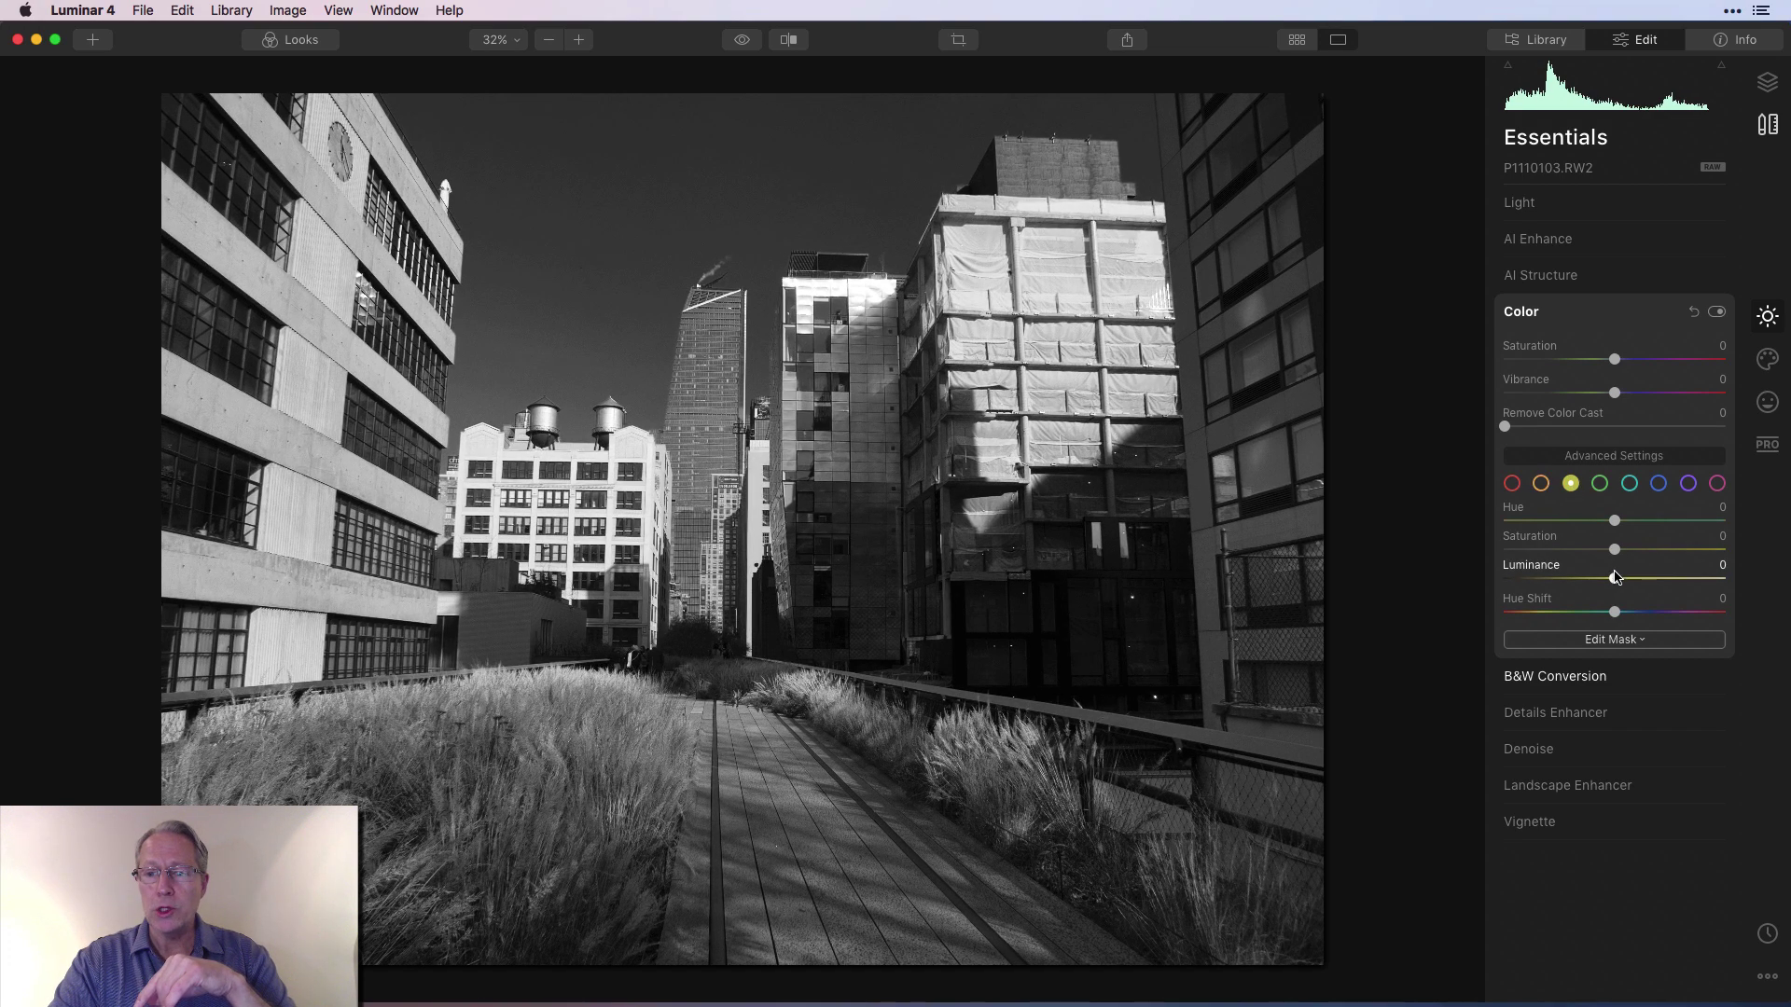
drag(1615, 580, 1663, 579)
click(1629, 484)
drag(1617, 580, 1503, 575)
click(1657, 484)
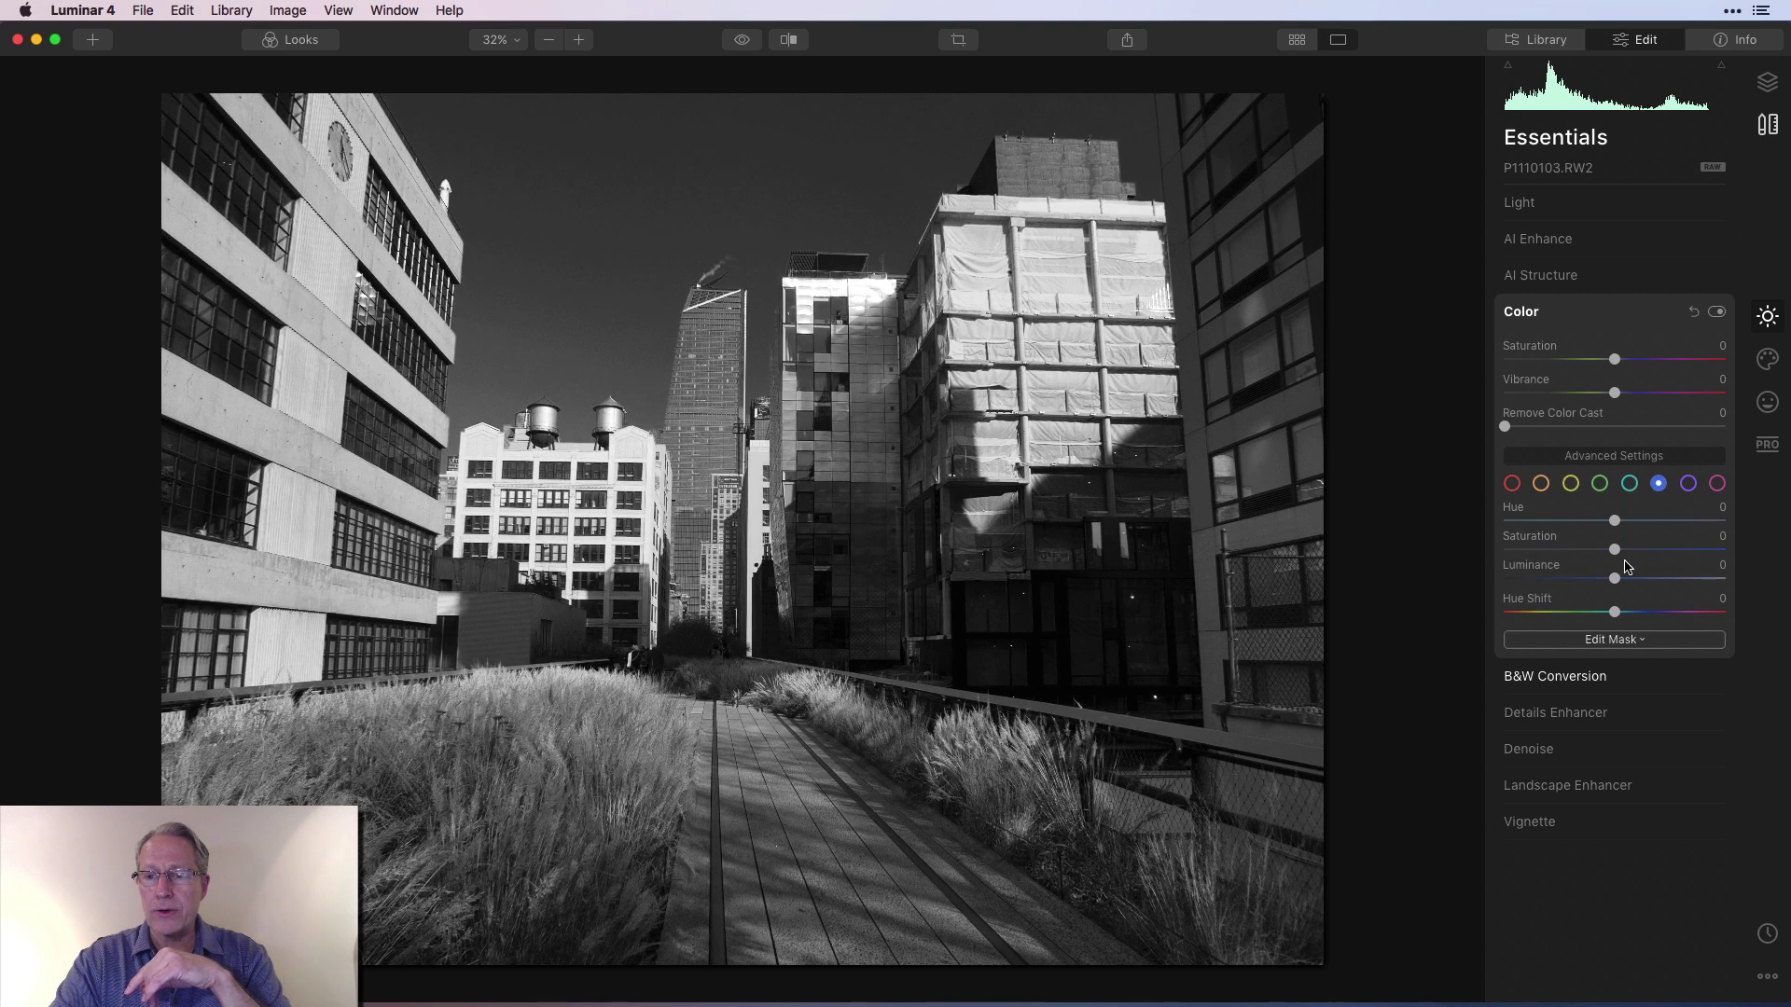
drag(1615, 579, 1504, 578)
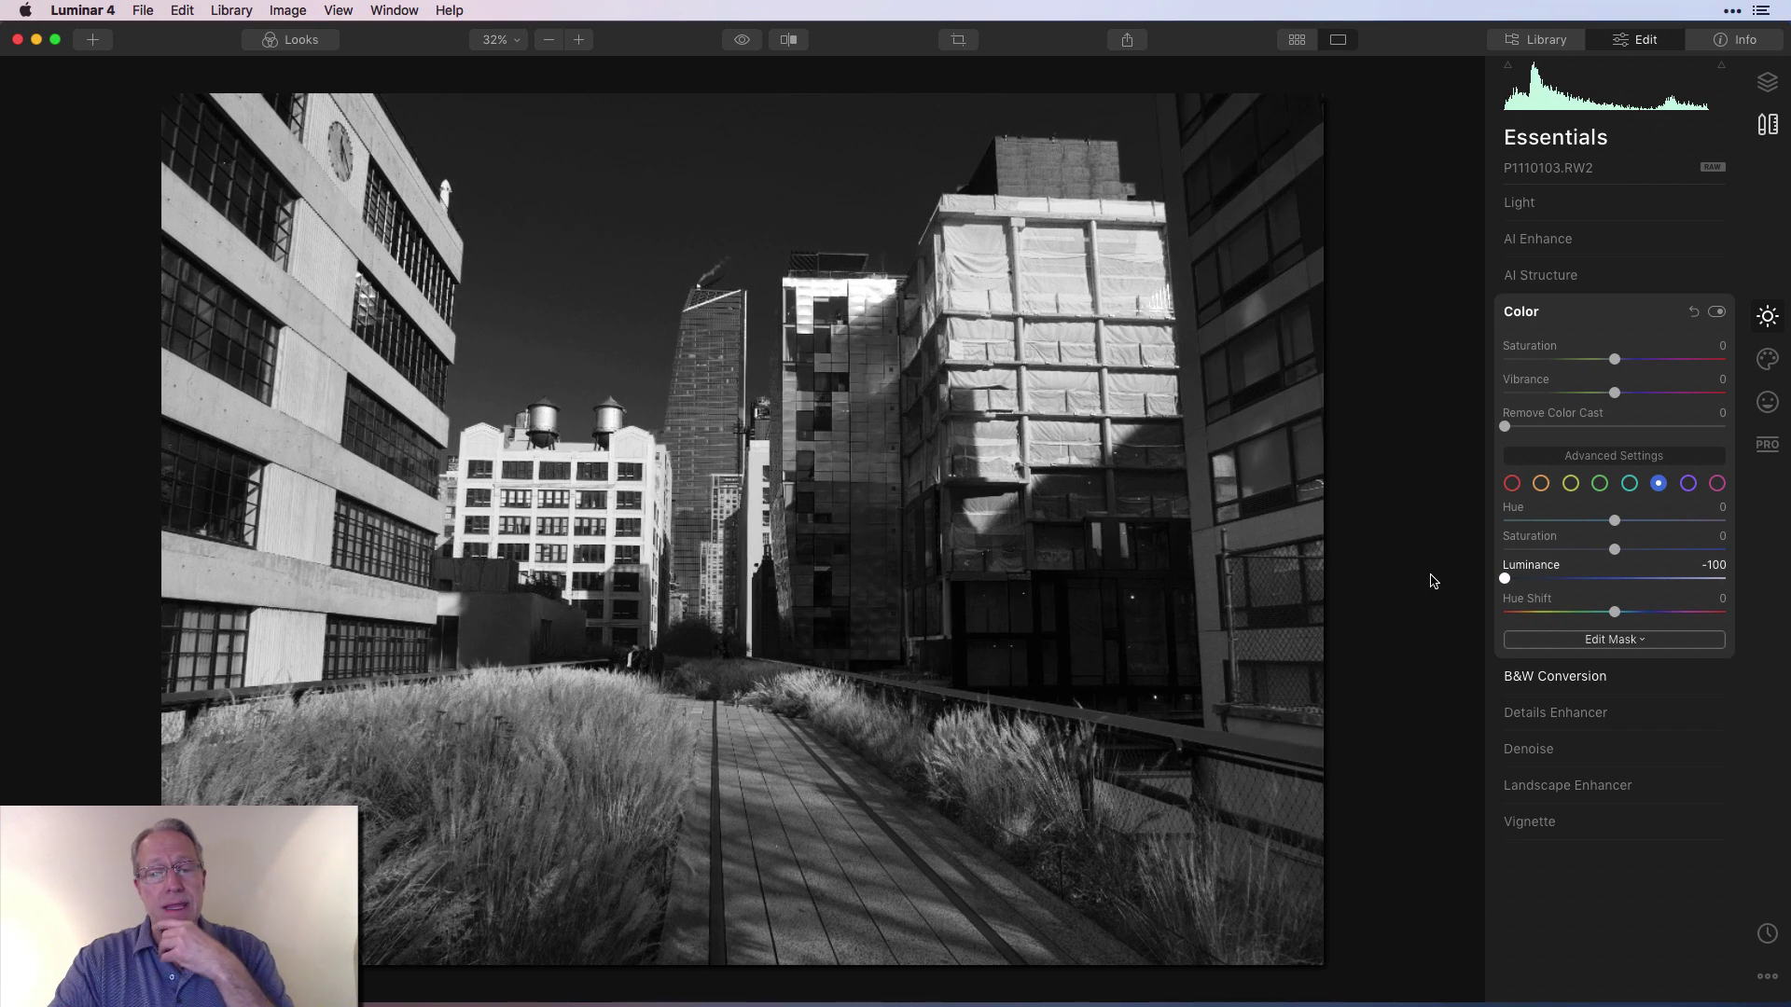
Test a cooler Light temperature and reset it, then close the Color tool for a lighter sky
click(1594, 205)
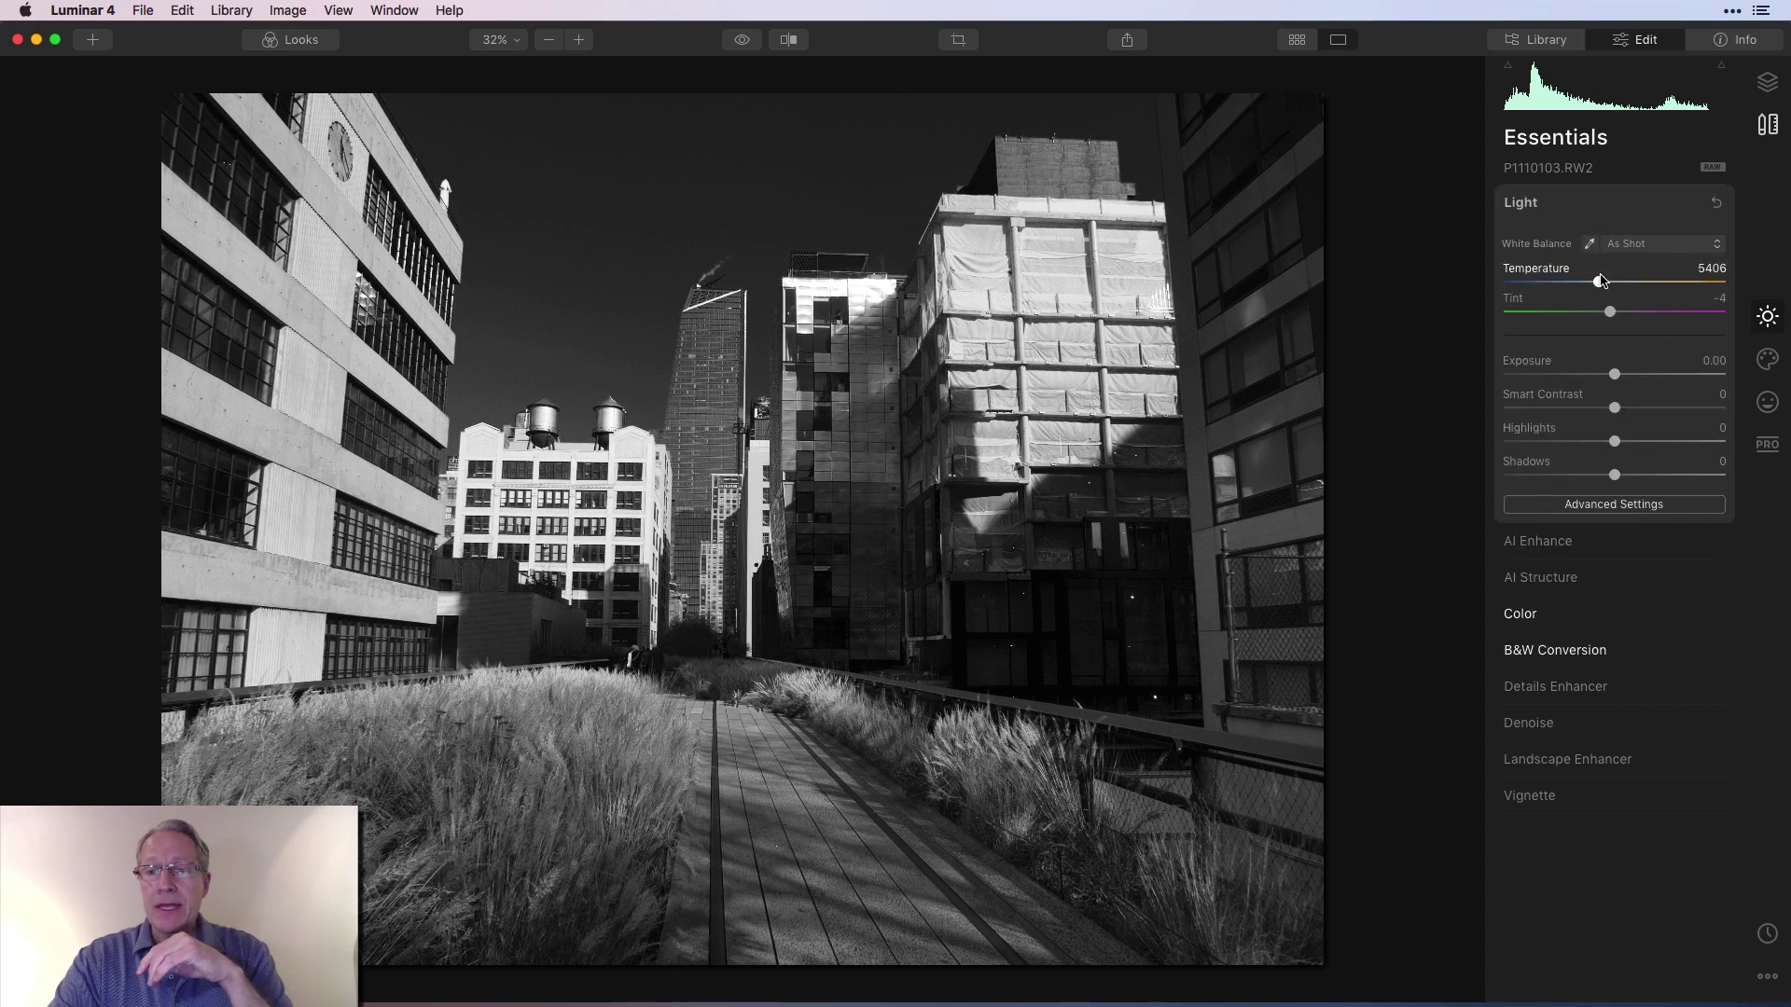
drag(1600, 283, 1561, 292)
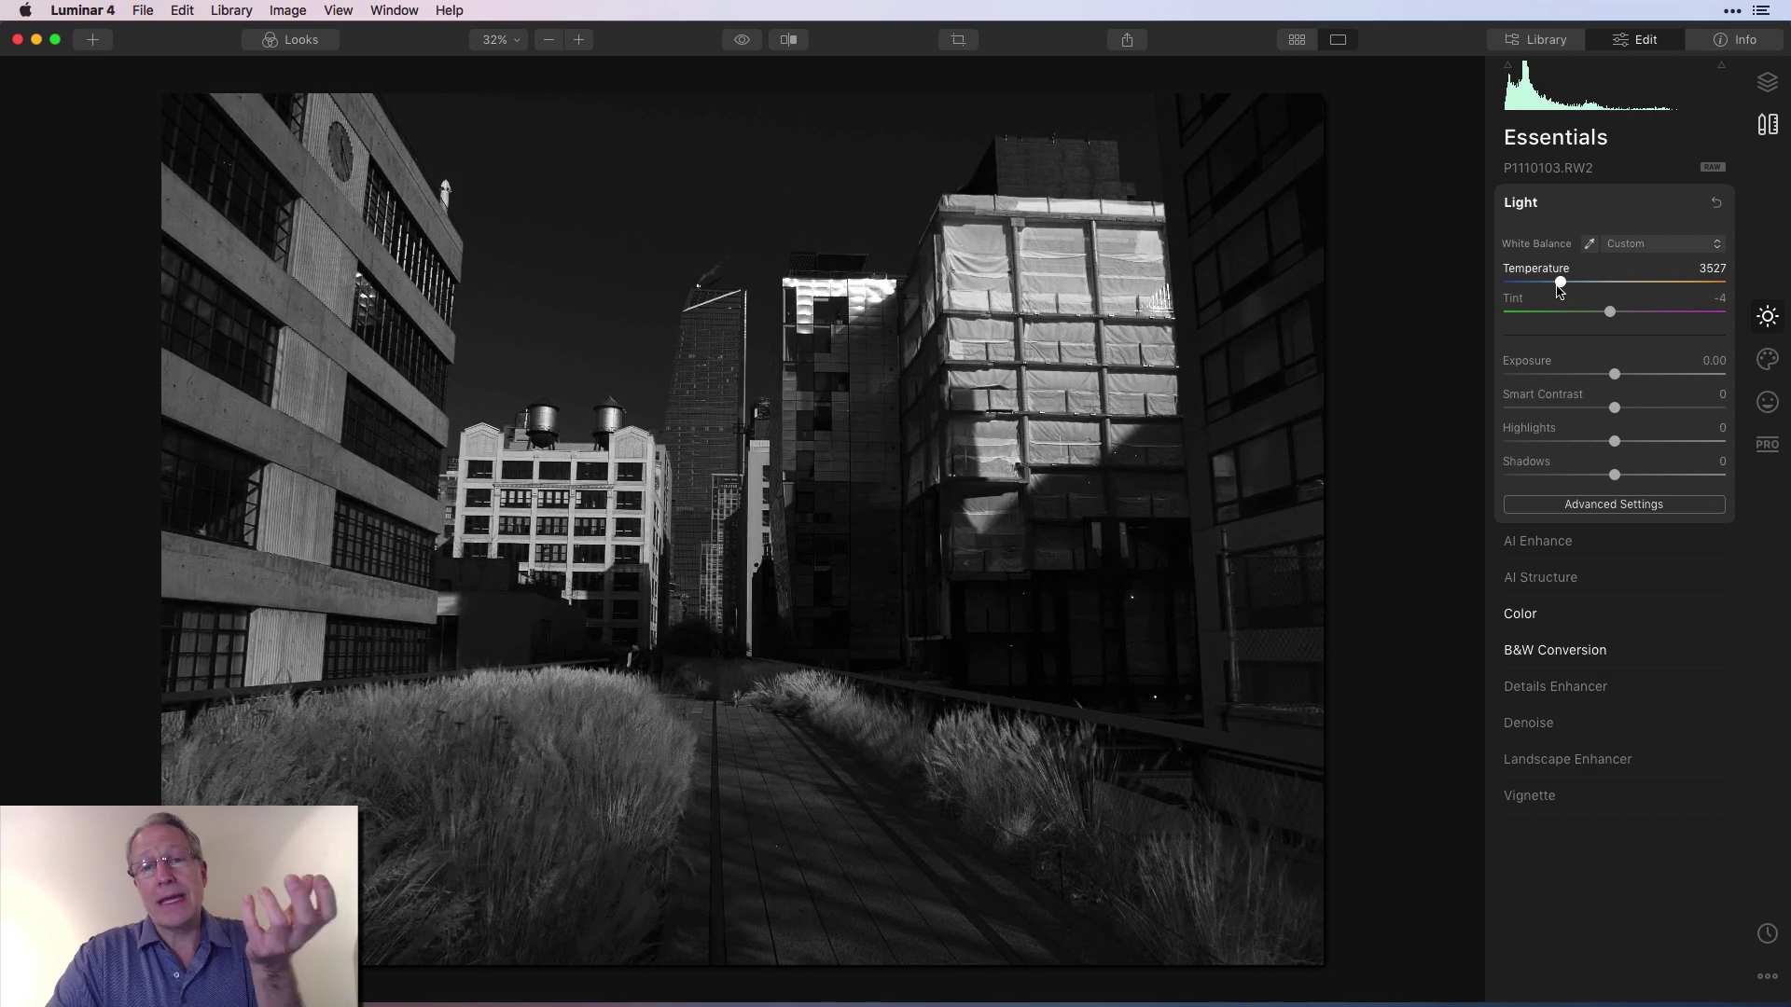
click(1716, 203)
click(1620, 214)
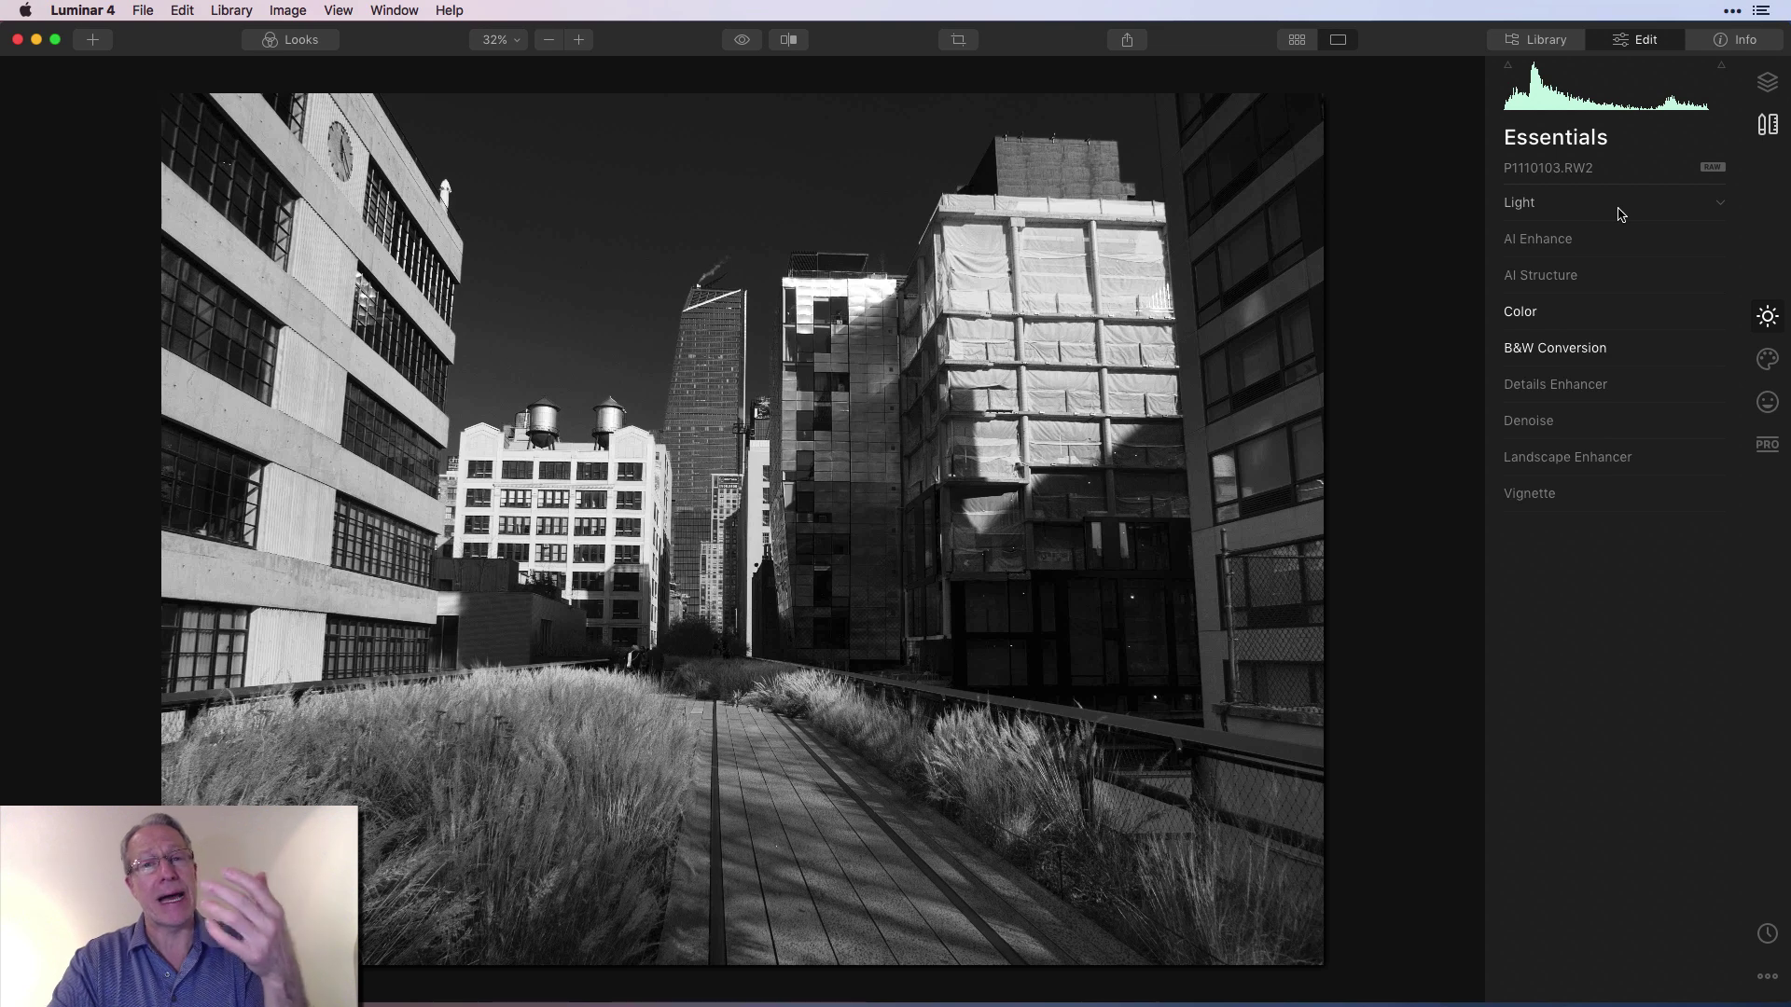
click(1547, 318)
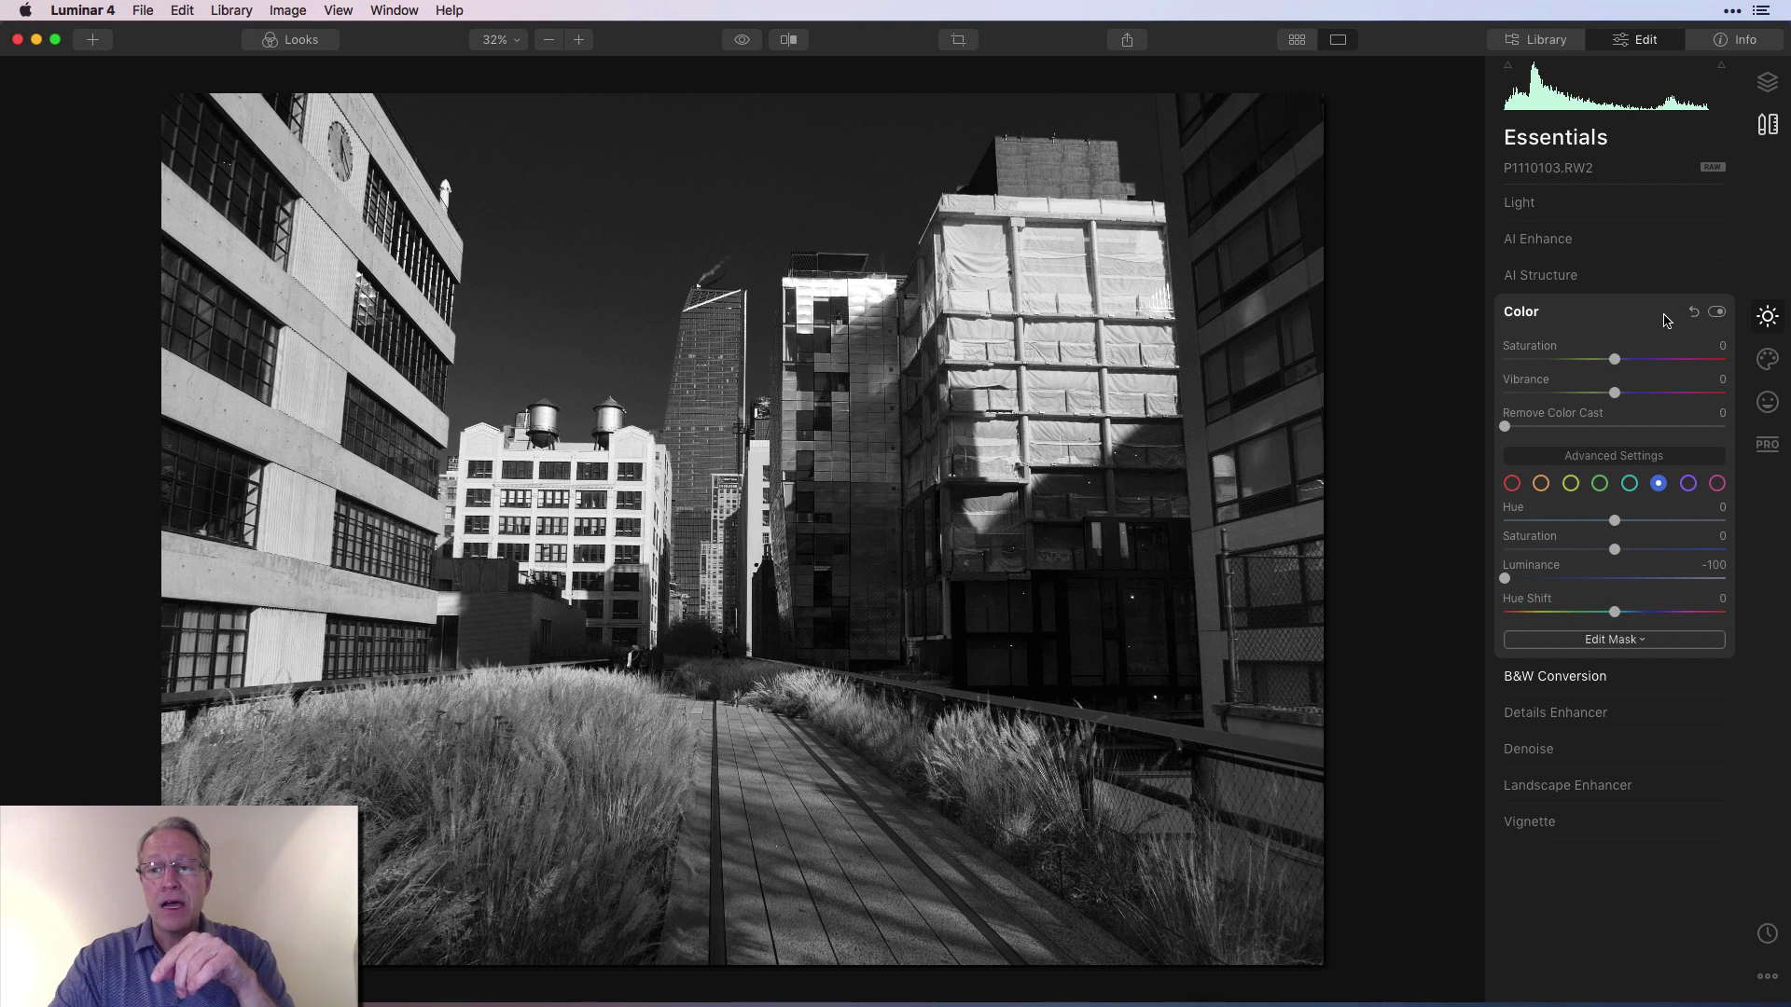
click(1591, 317)
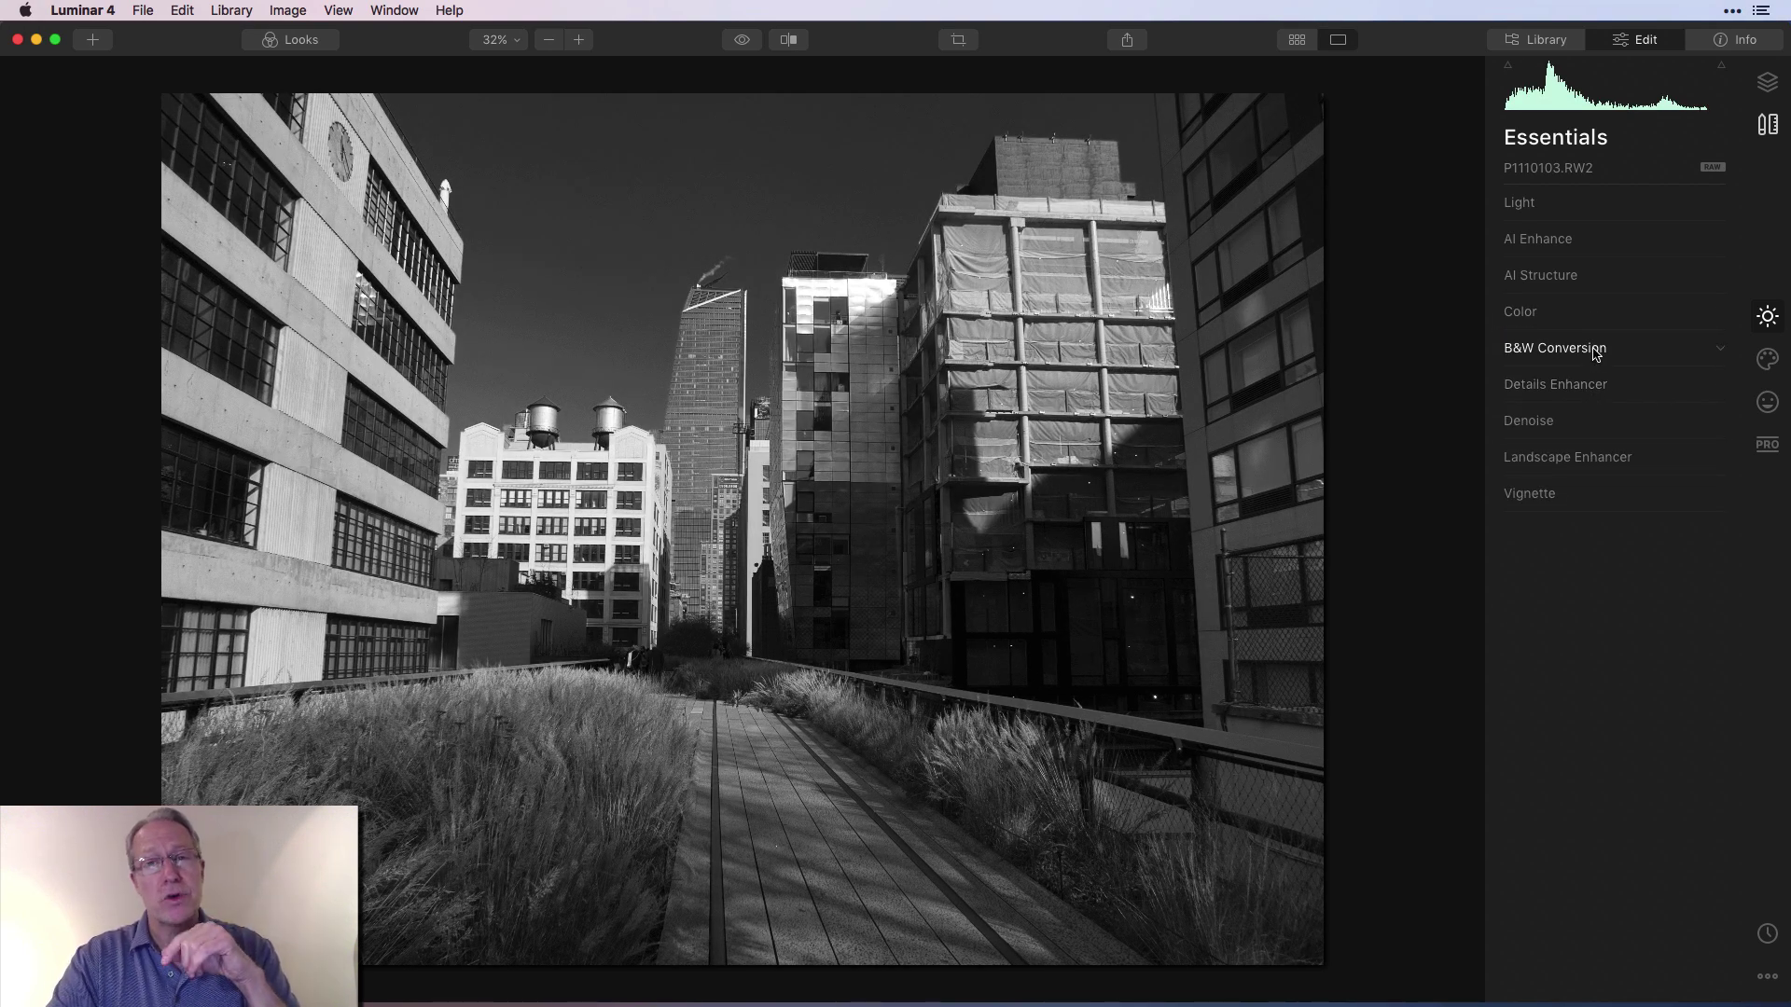
Show the Creative filters and raise the Dramatic Amount to about 70
click(1765, 359)
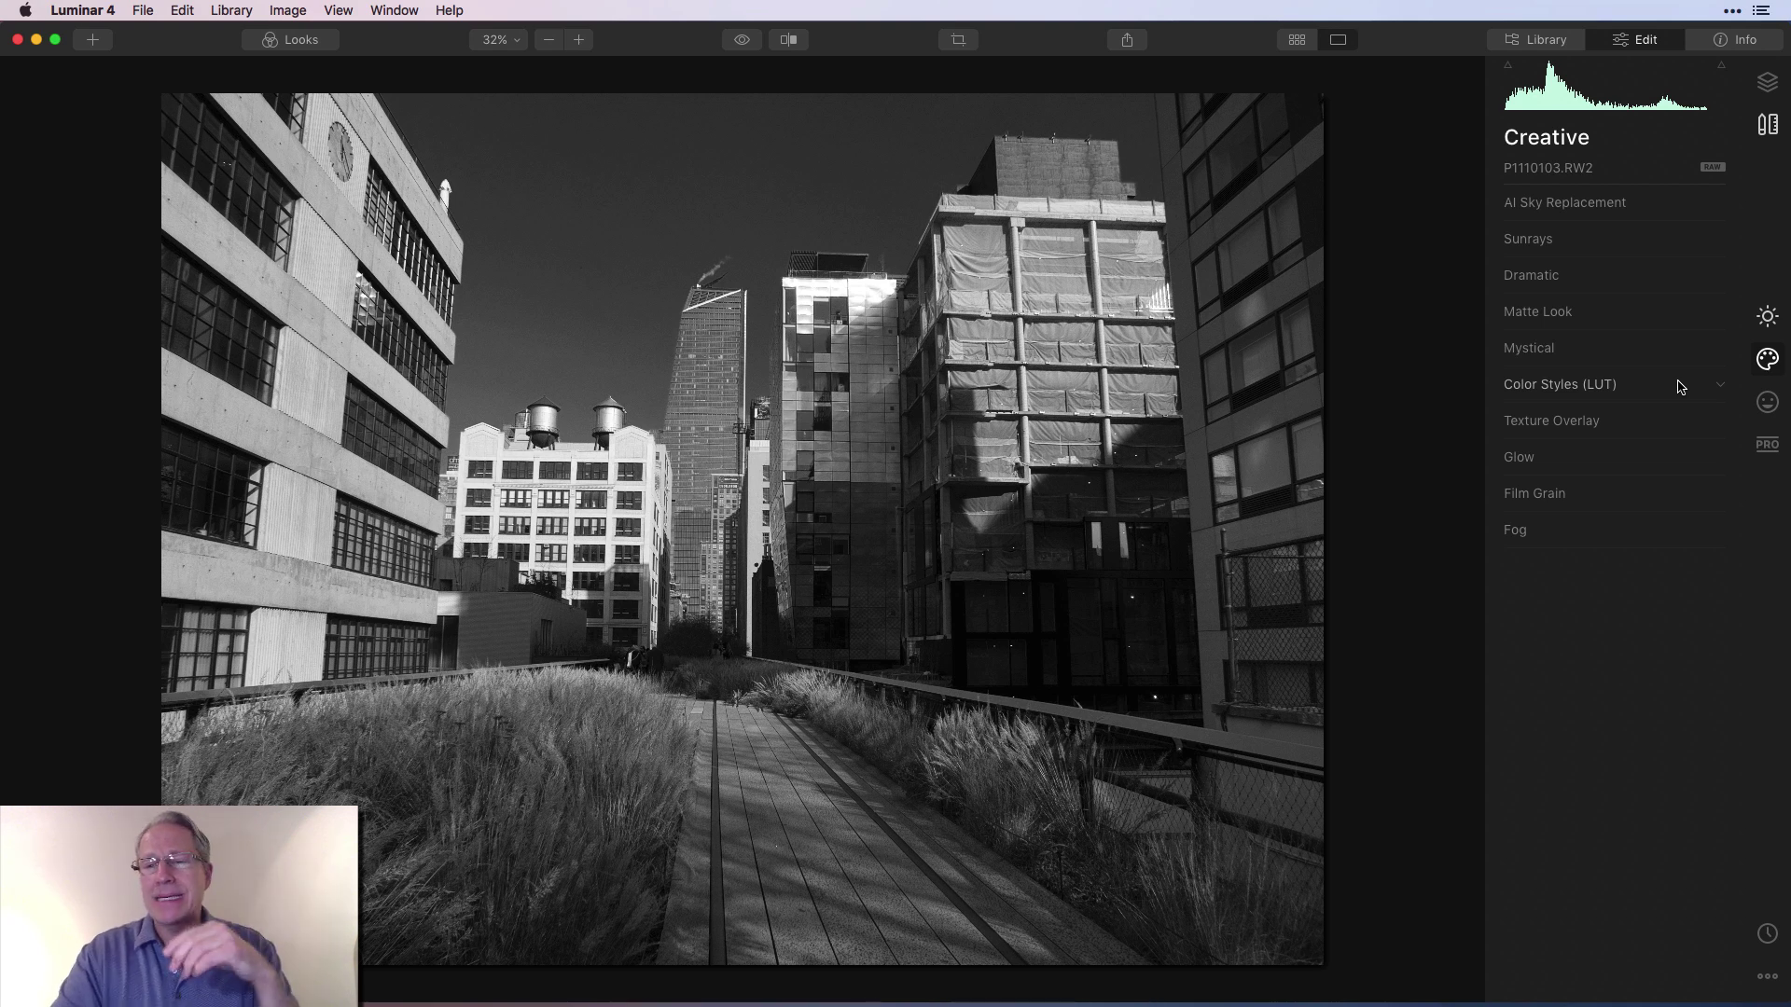
click(1539, 275)
drag(1506, 322, 1662, 325)
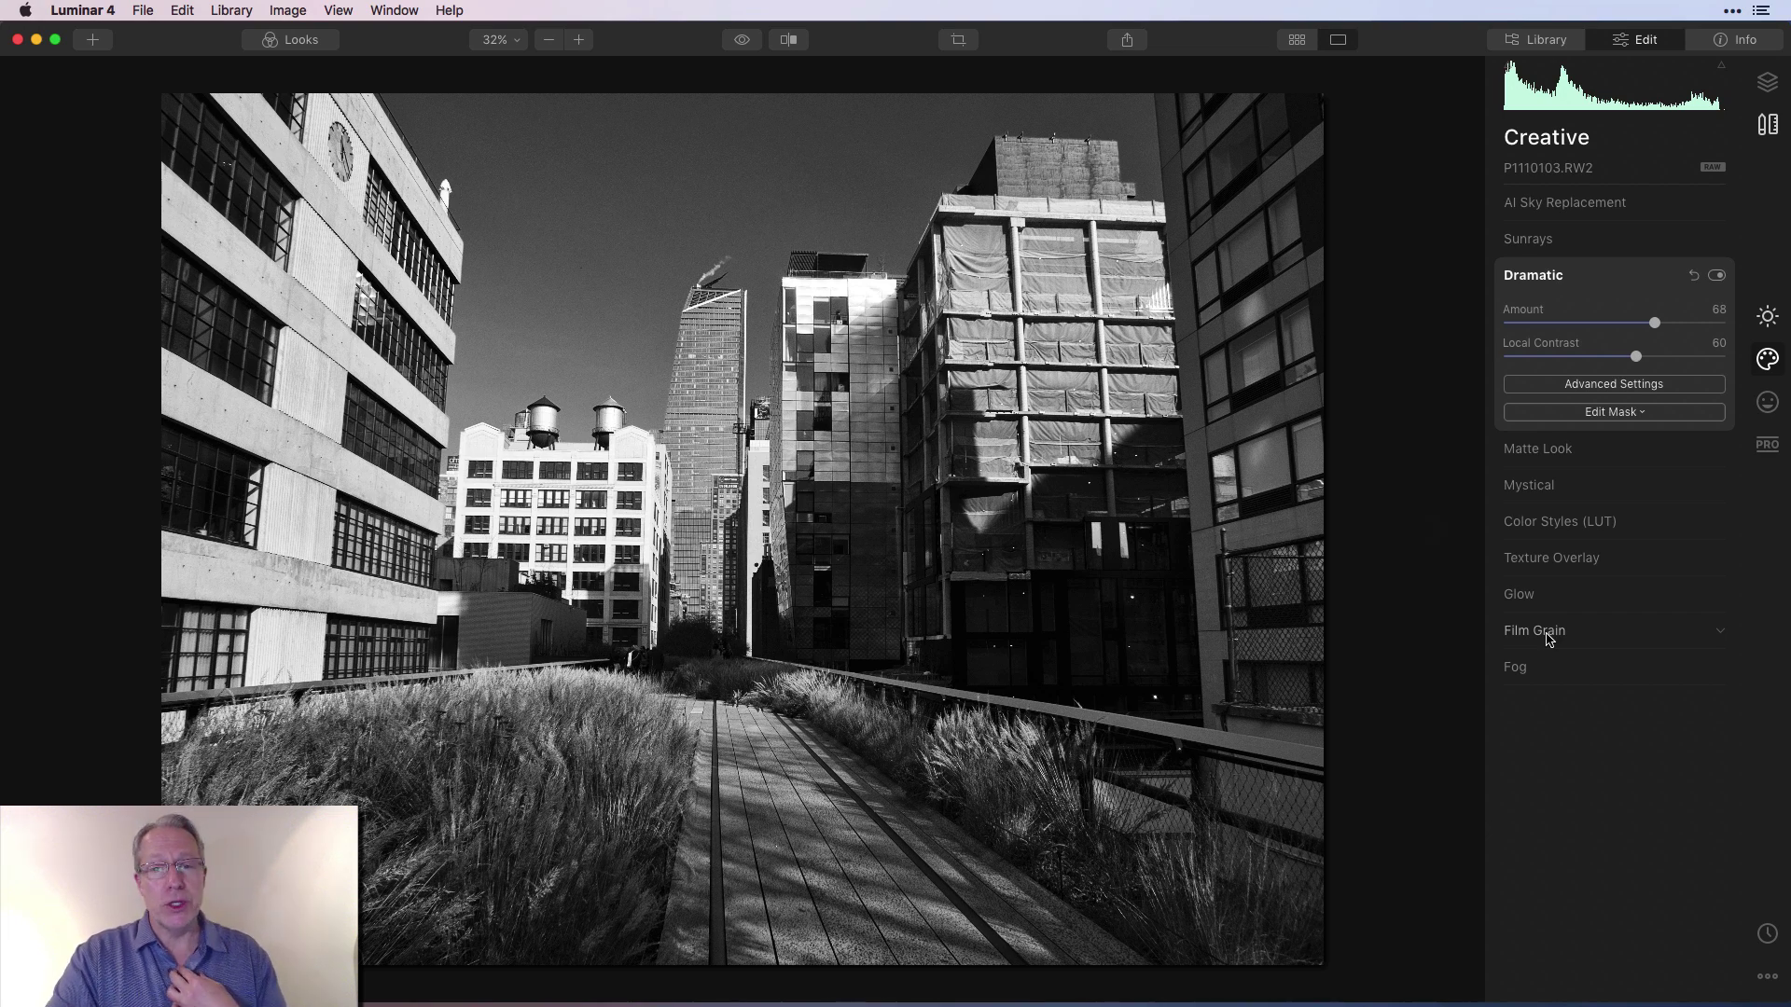
Reset Dramatic to zero and apply Matte Look at Amount 53 with Fade 28
click(1694, 277)
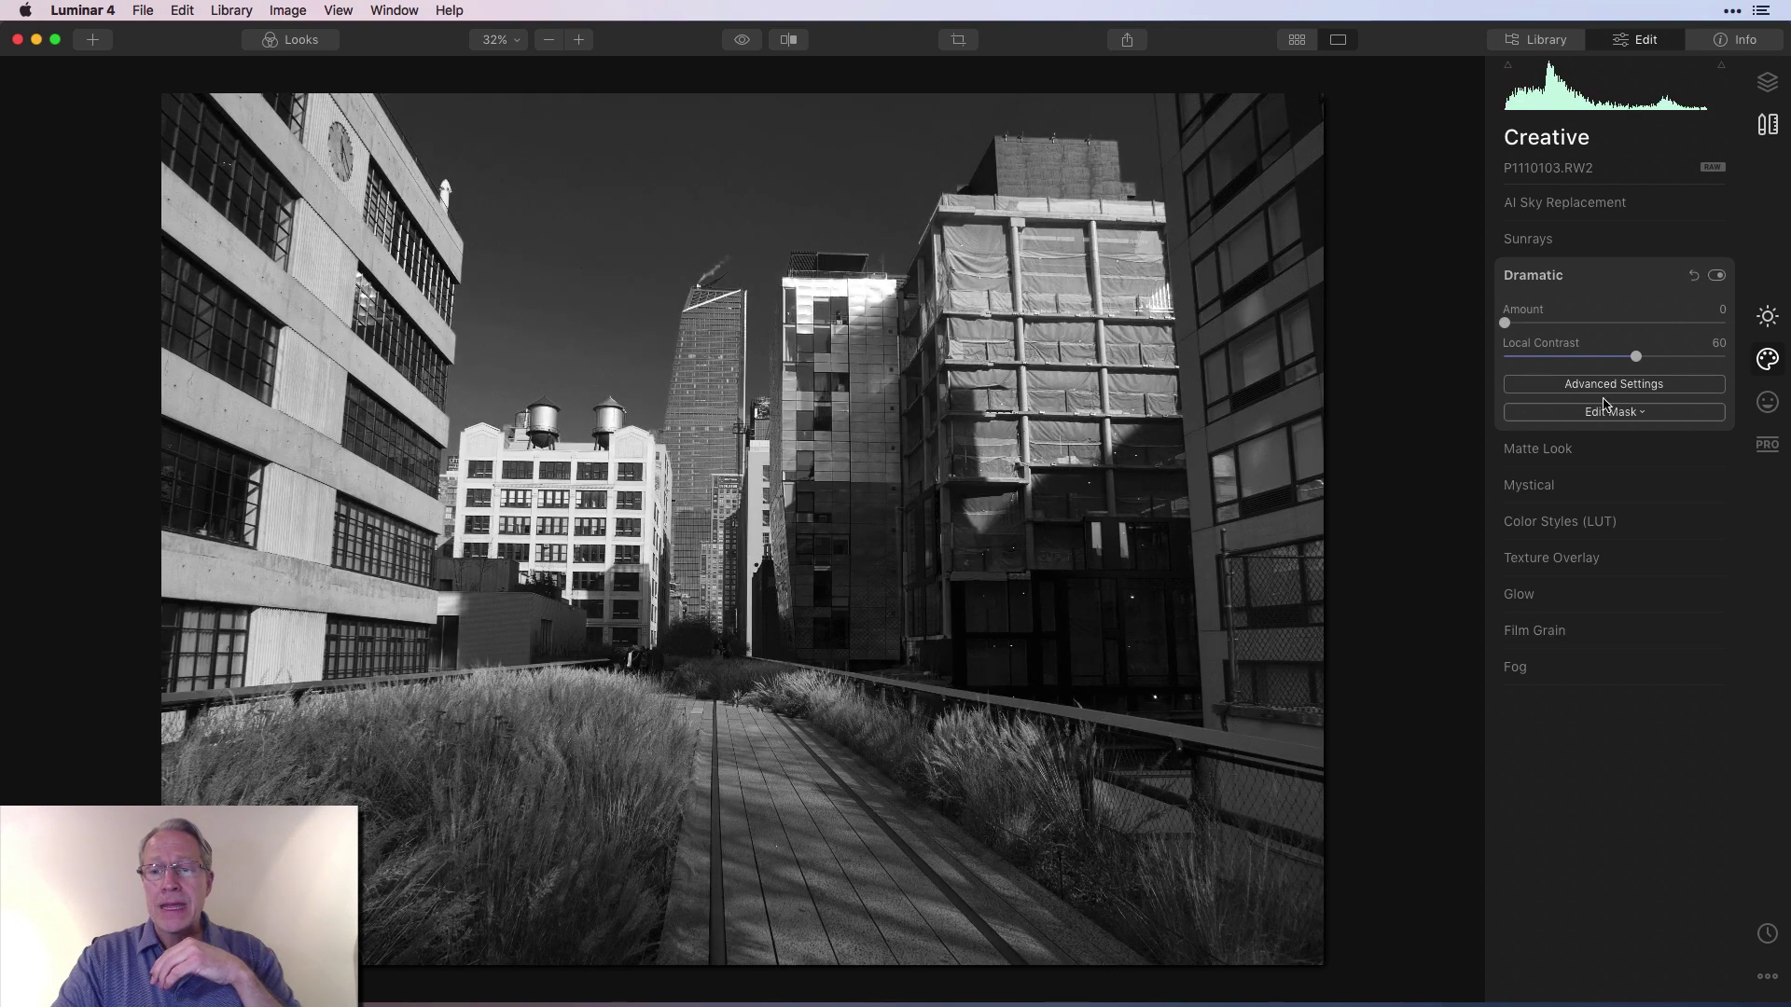
click(1581, 452)
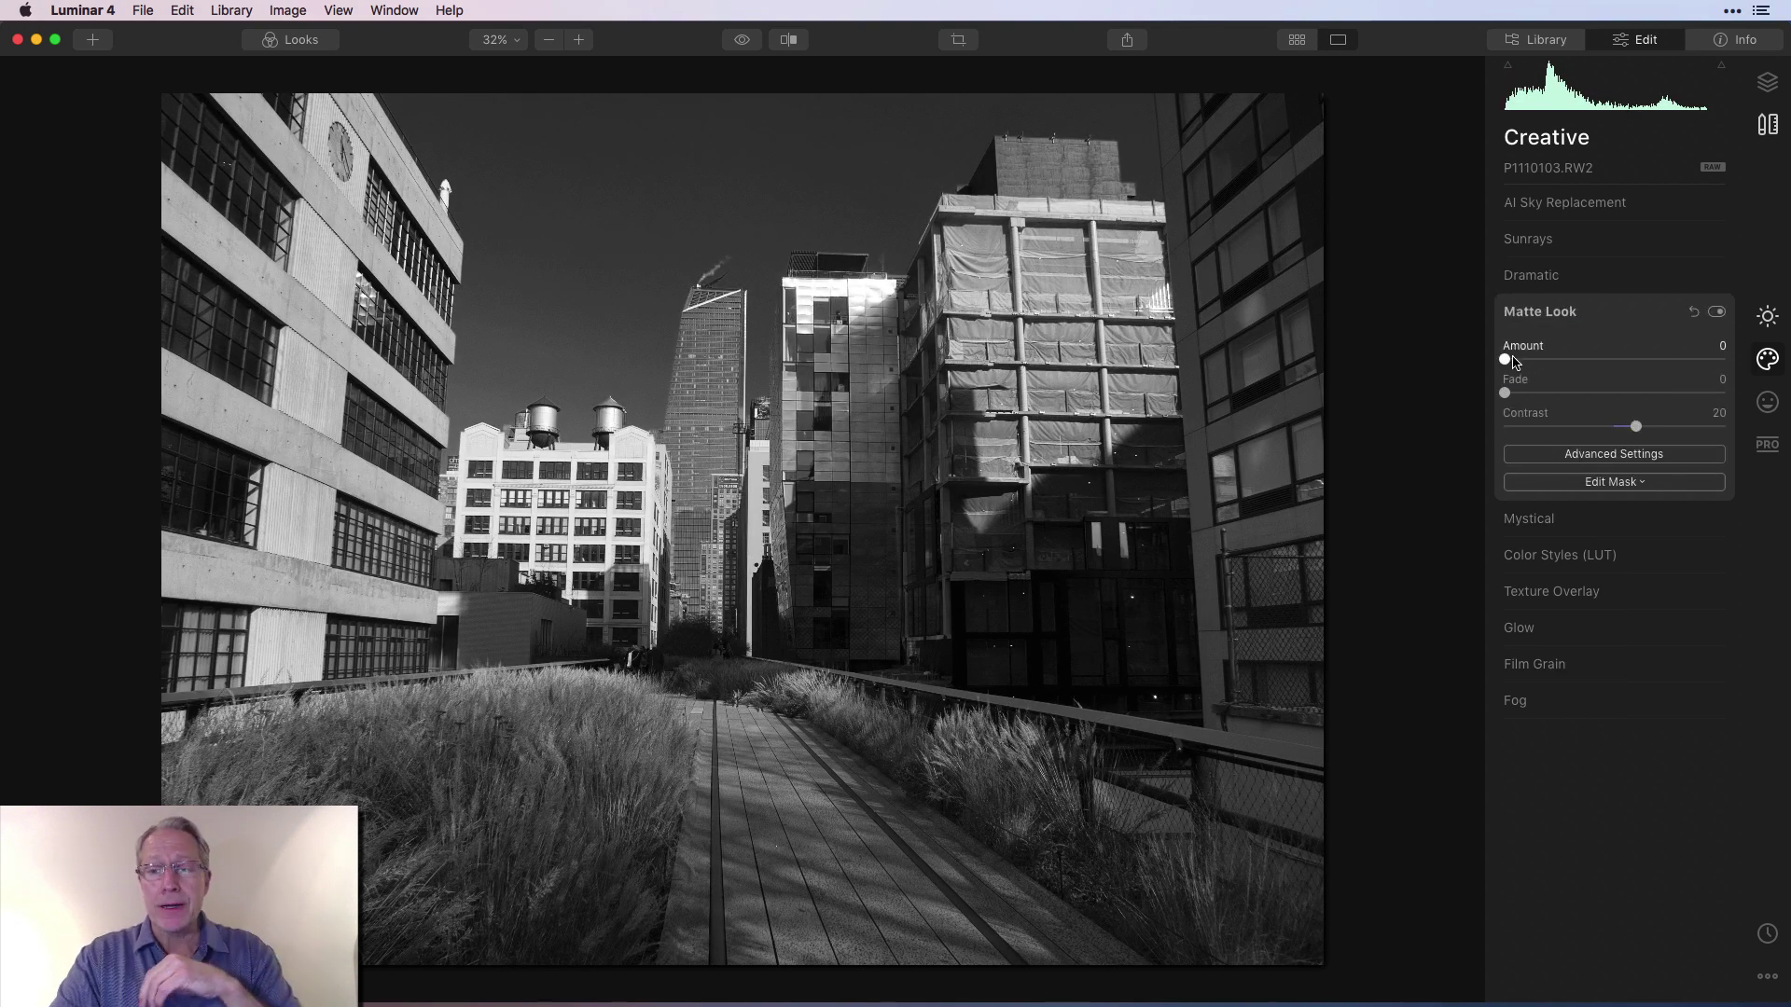
drag(1504, 359, 1622, 359)
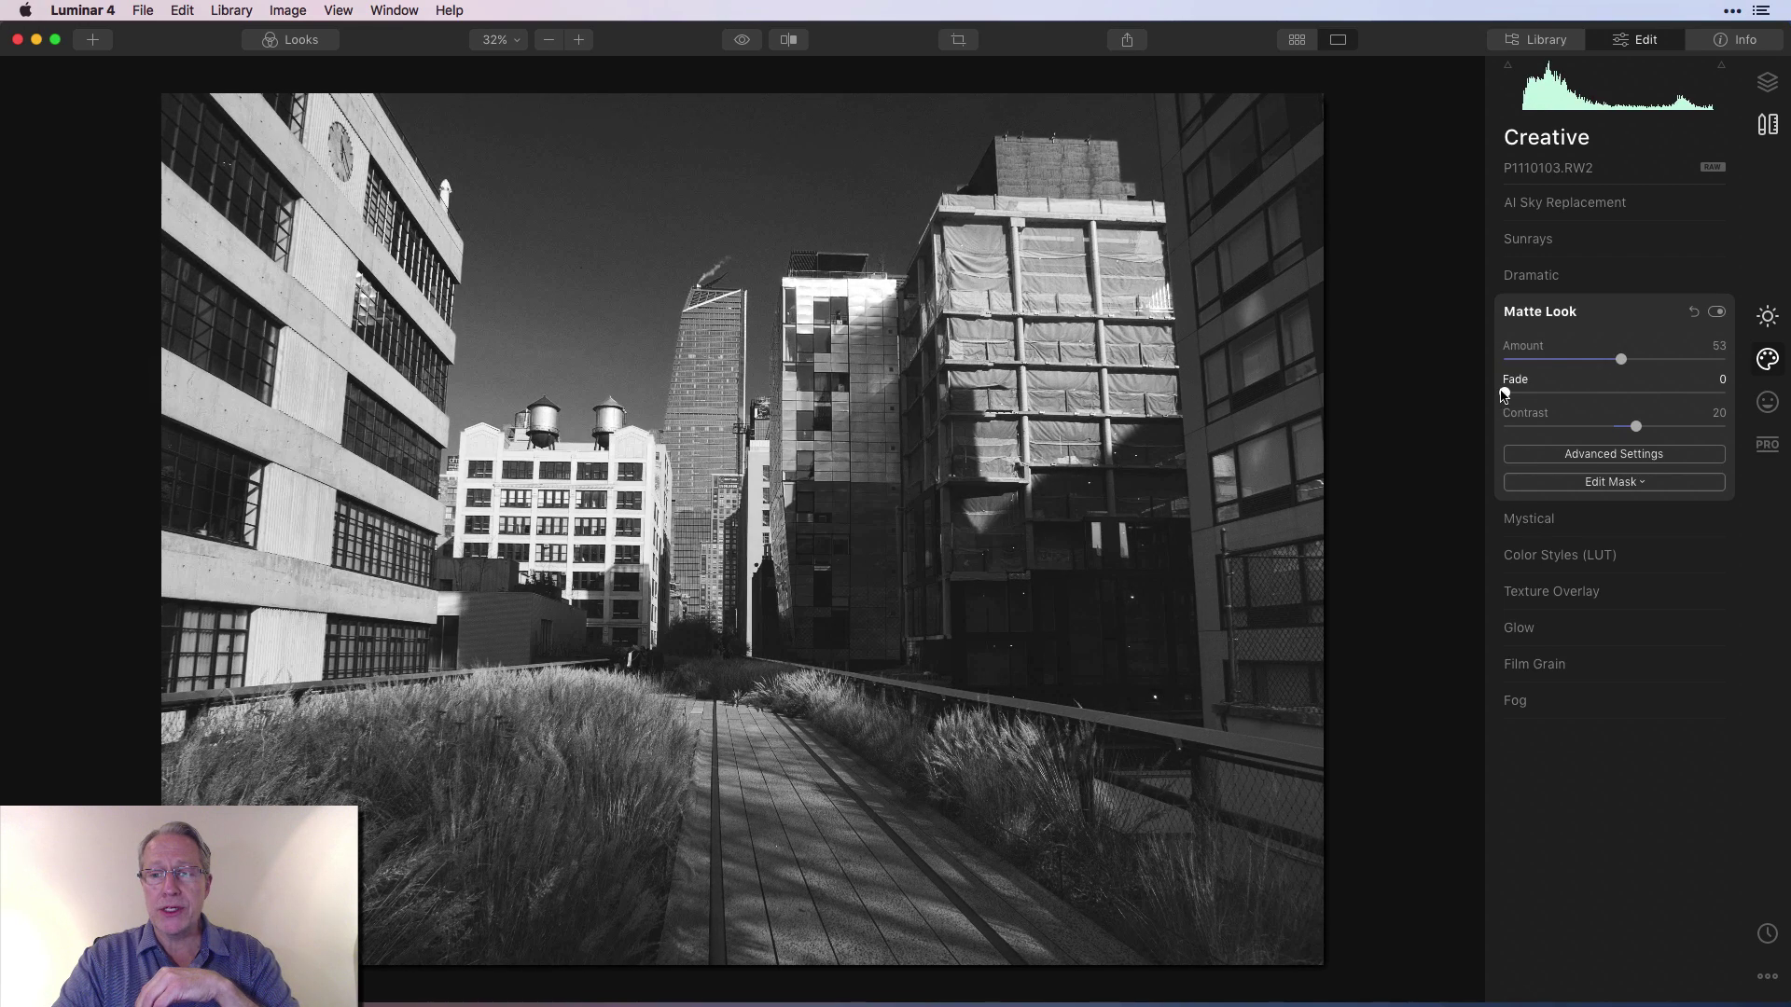
drag(1504, 393, 1692, 425)
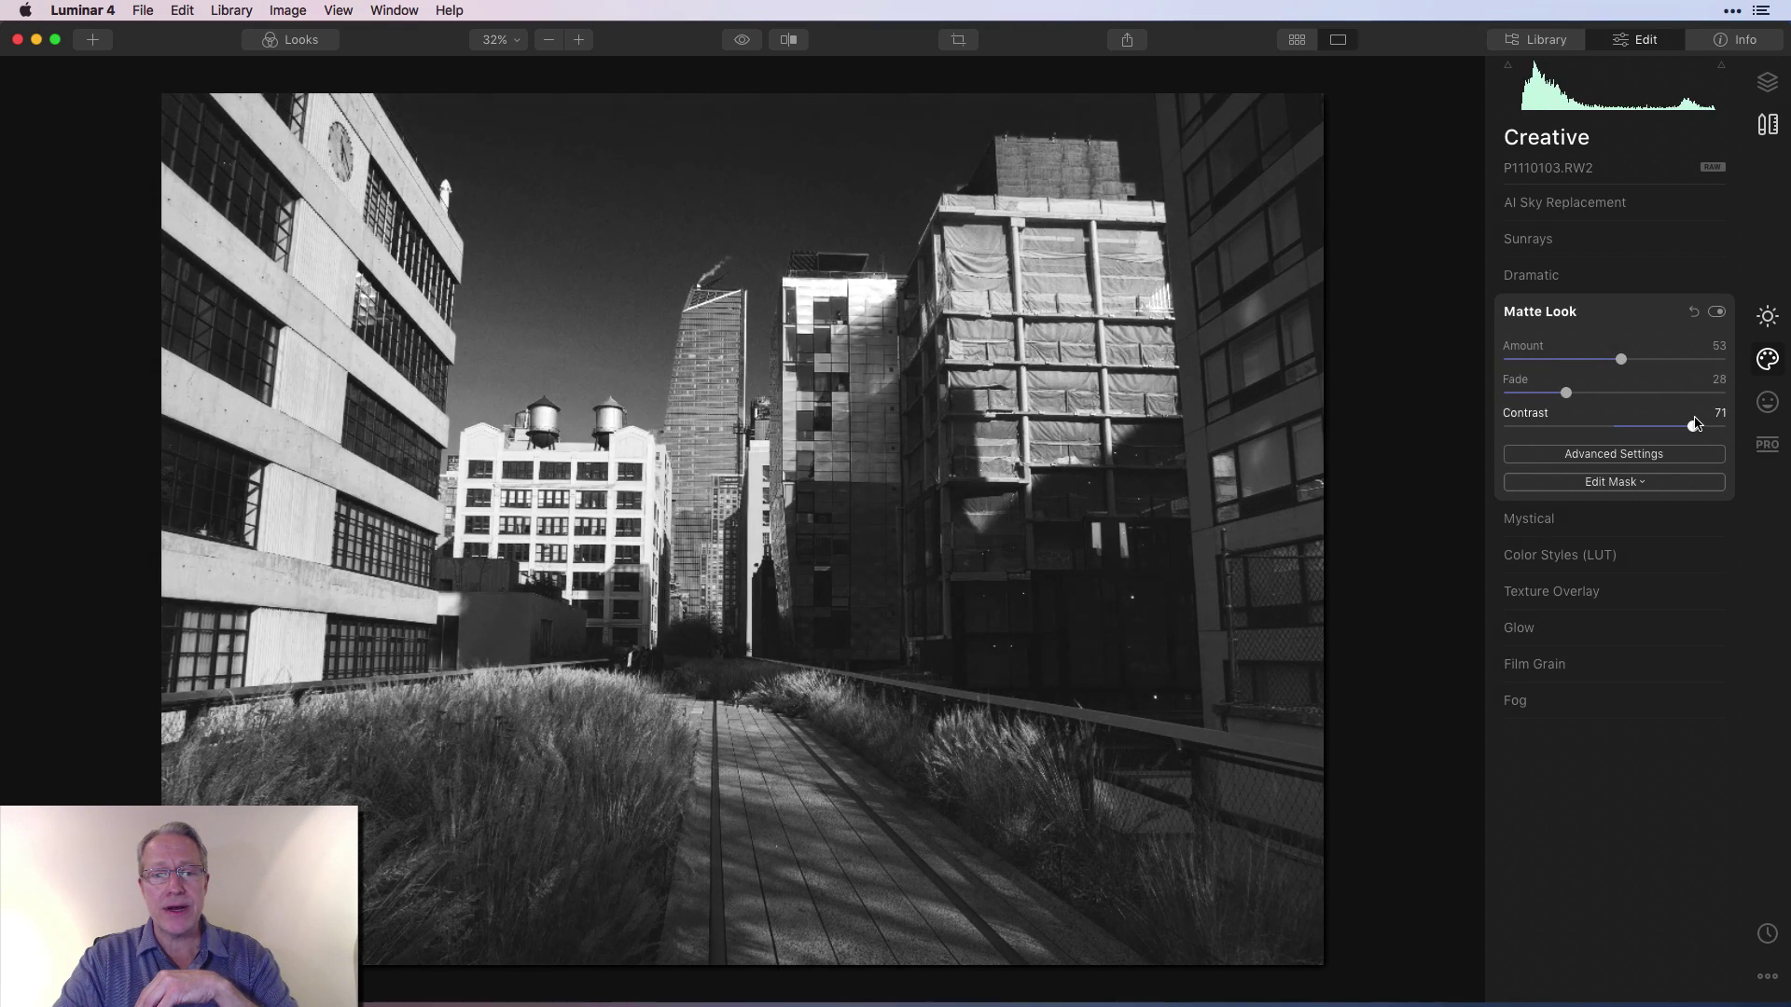
Compare Matte Look off and on, then reset it to defaults and close it
click(1715, 312)
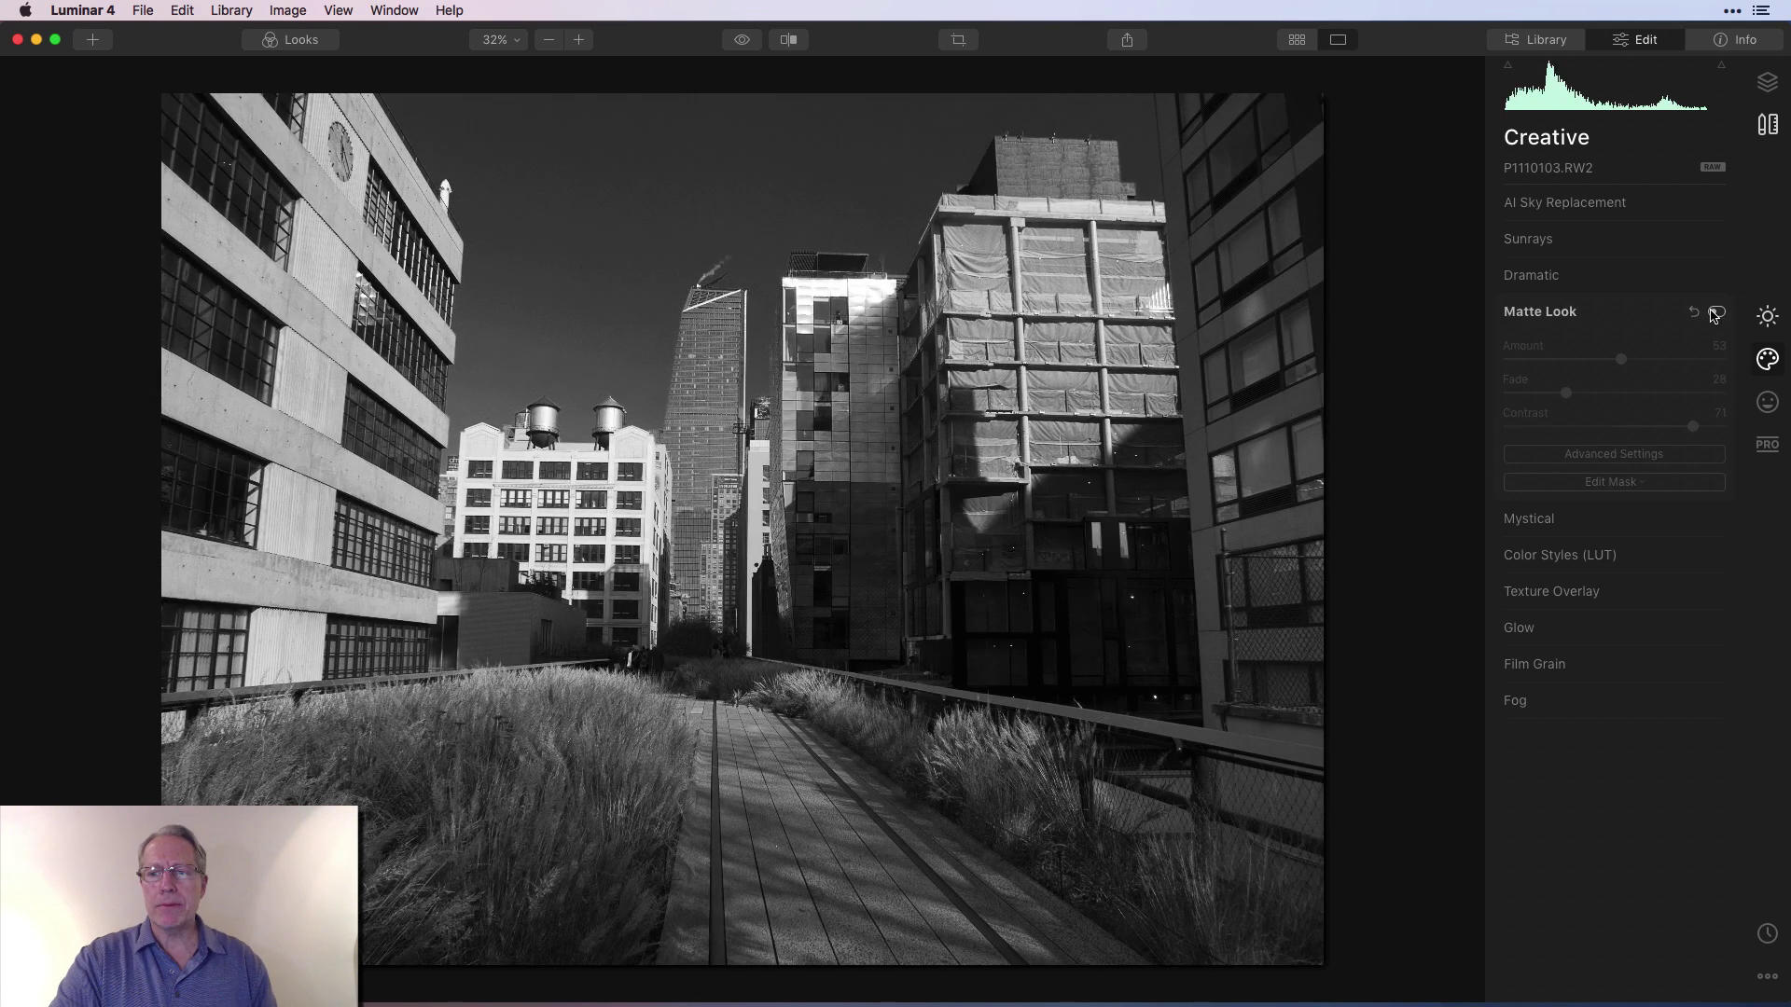
click(1715, 313)
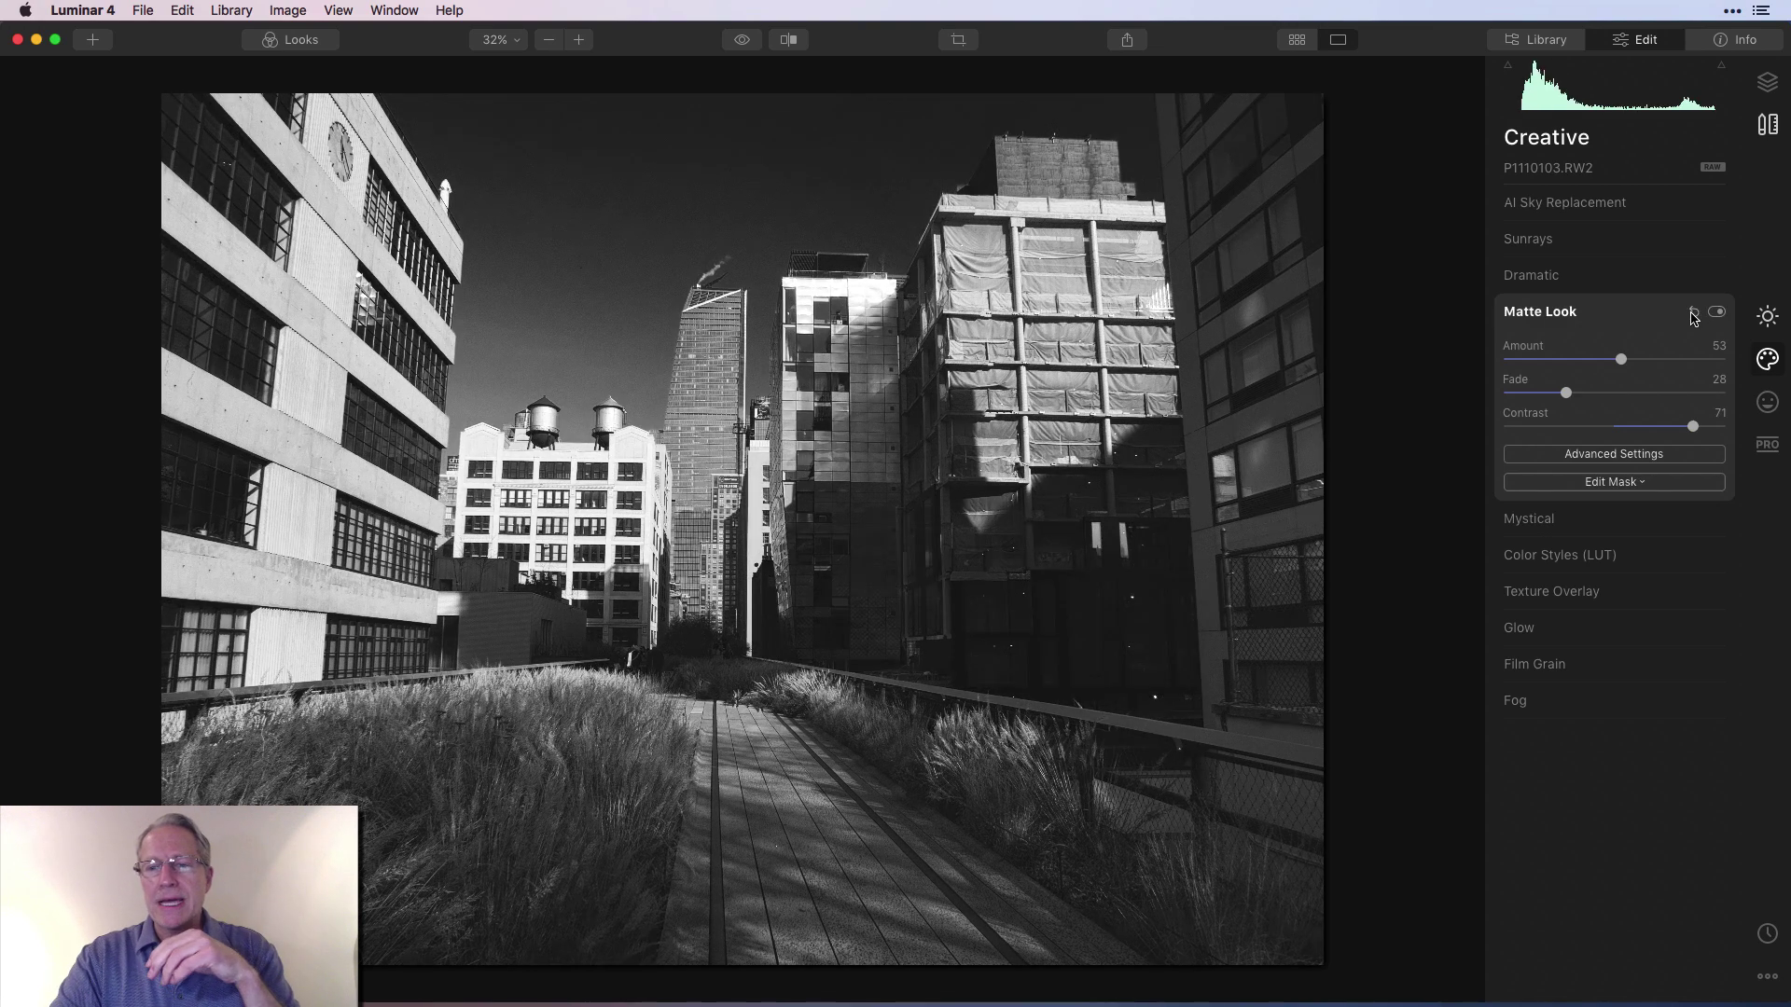
click(1693, 315)
click(1632, 330)
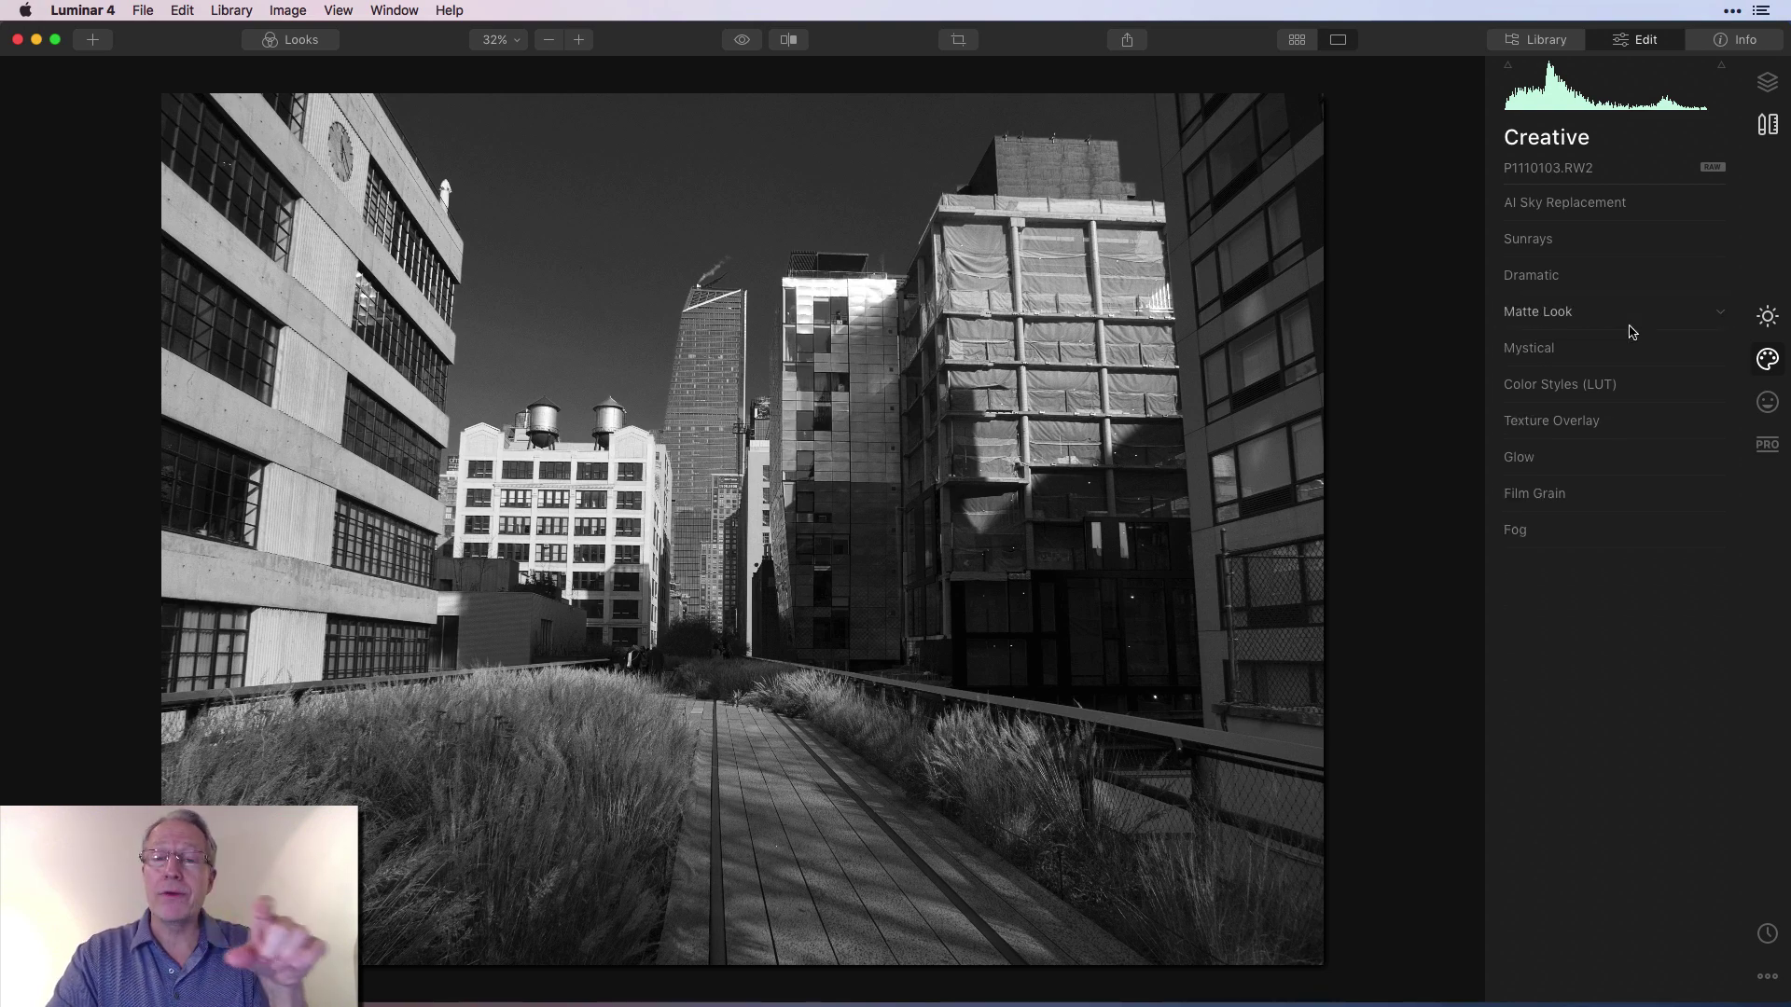
Add a Mystical glow at Amount 65, try Warmth at -100 then 19, and reset it
click(1539, 349)
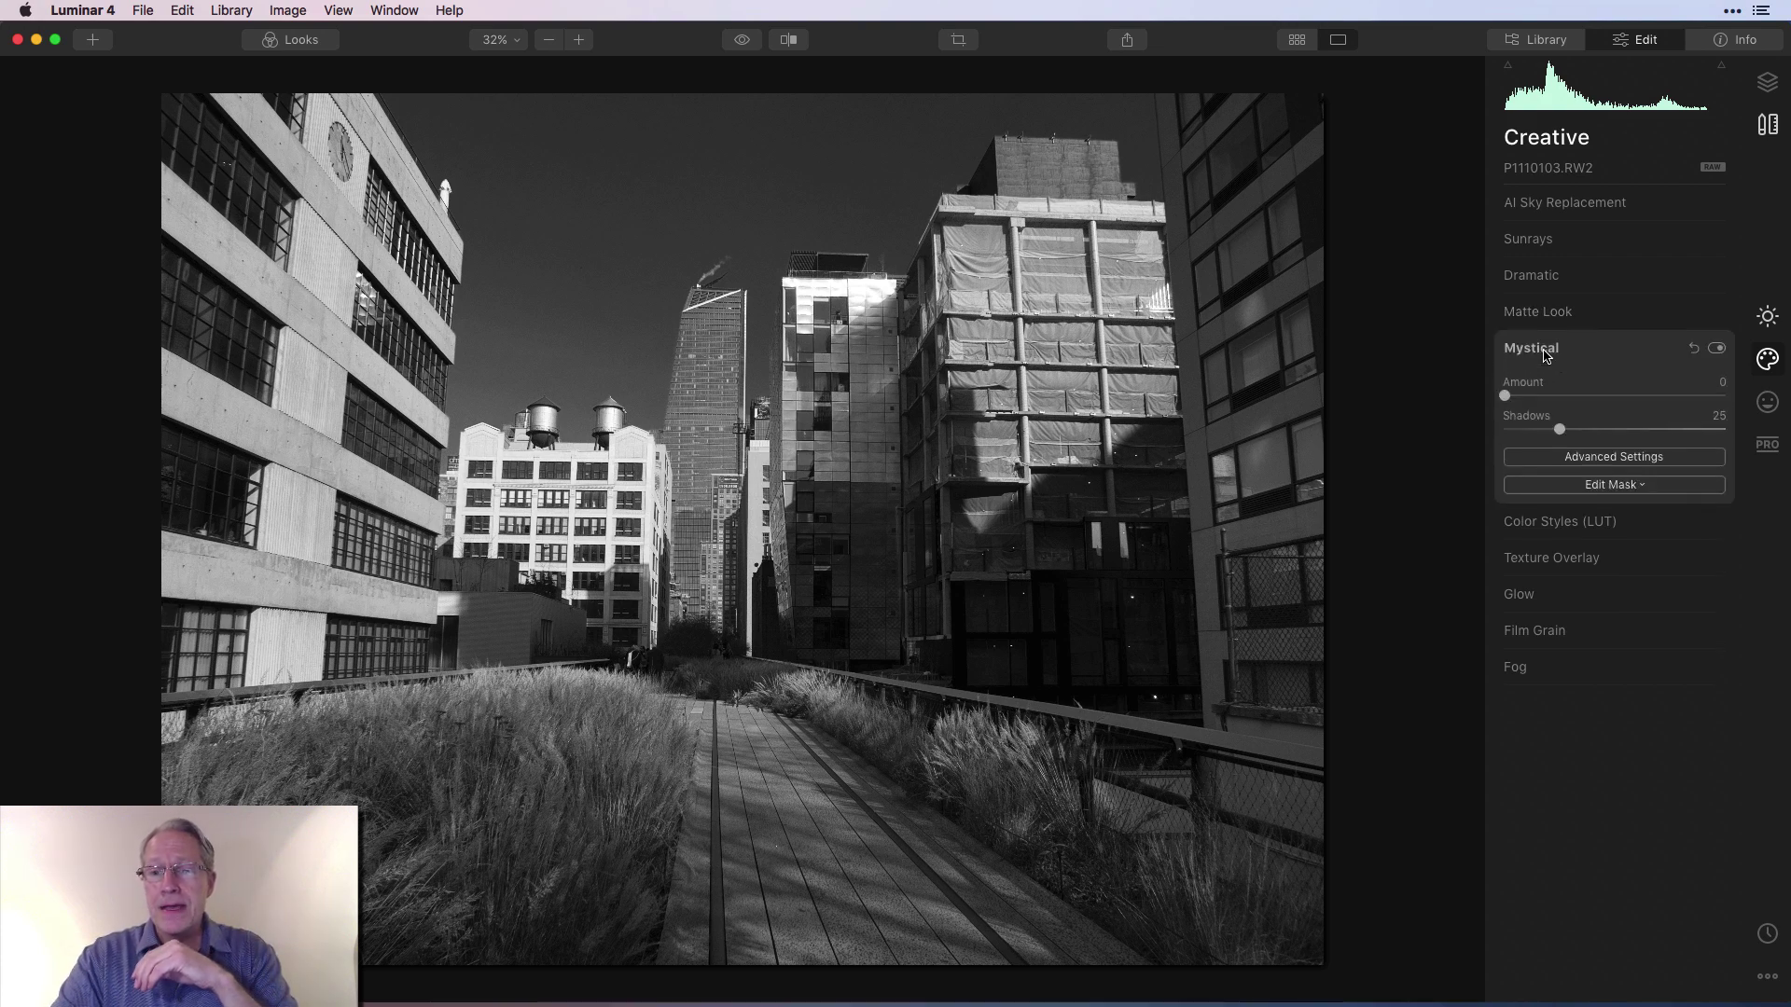
drag(1505, 397, 1657, 396)
click(1603, 457)
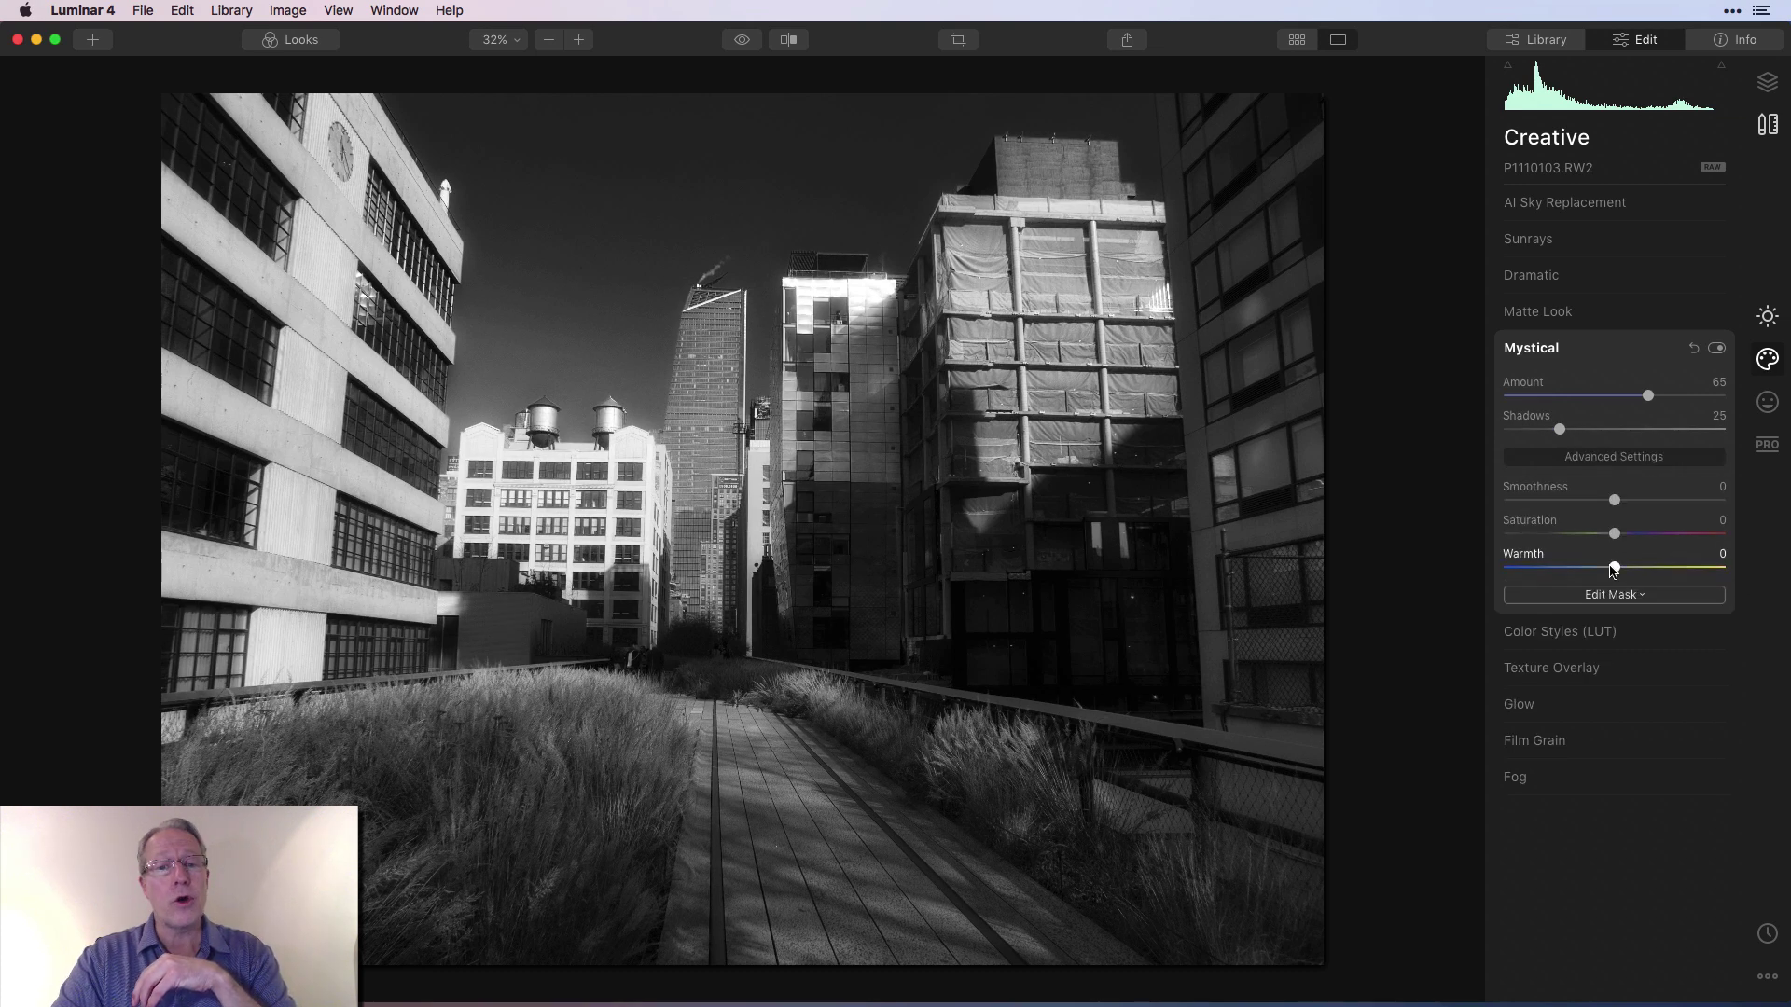
drag(1614, 567, 1479, 580)
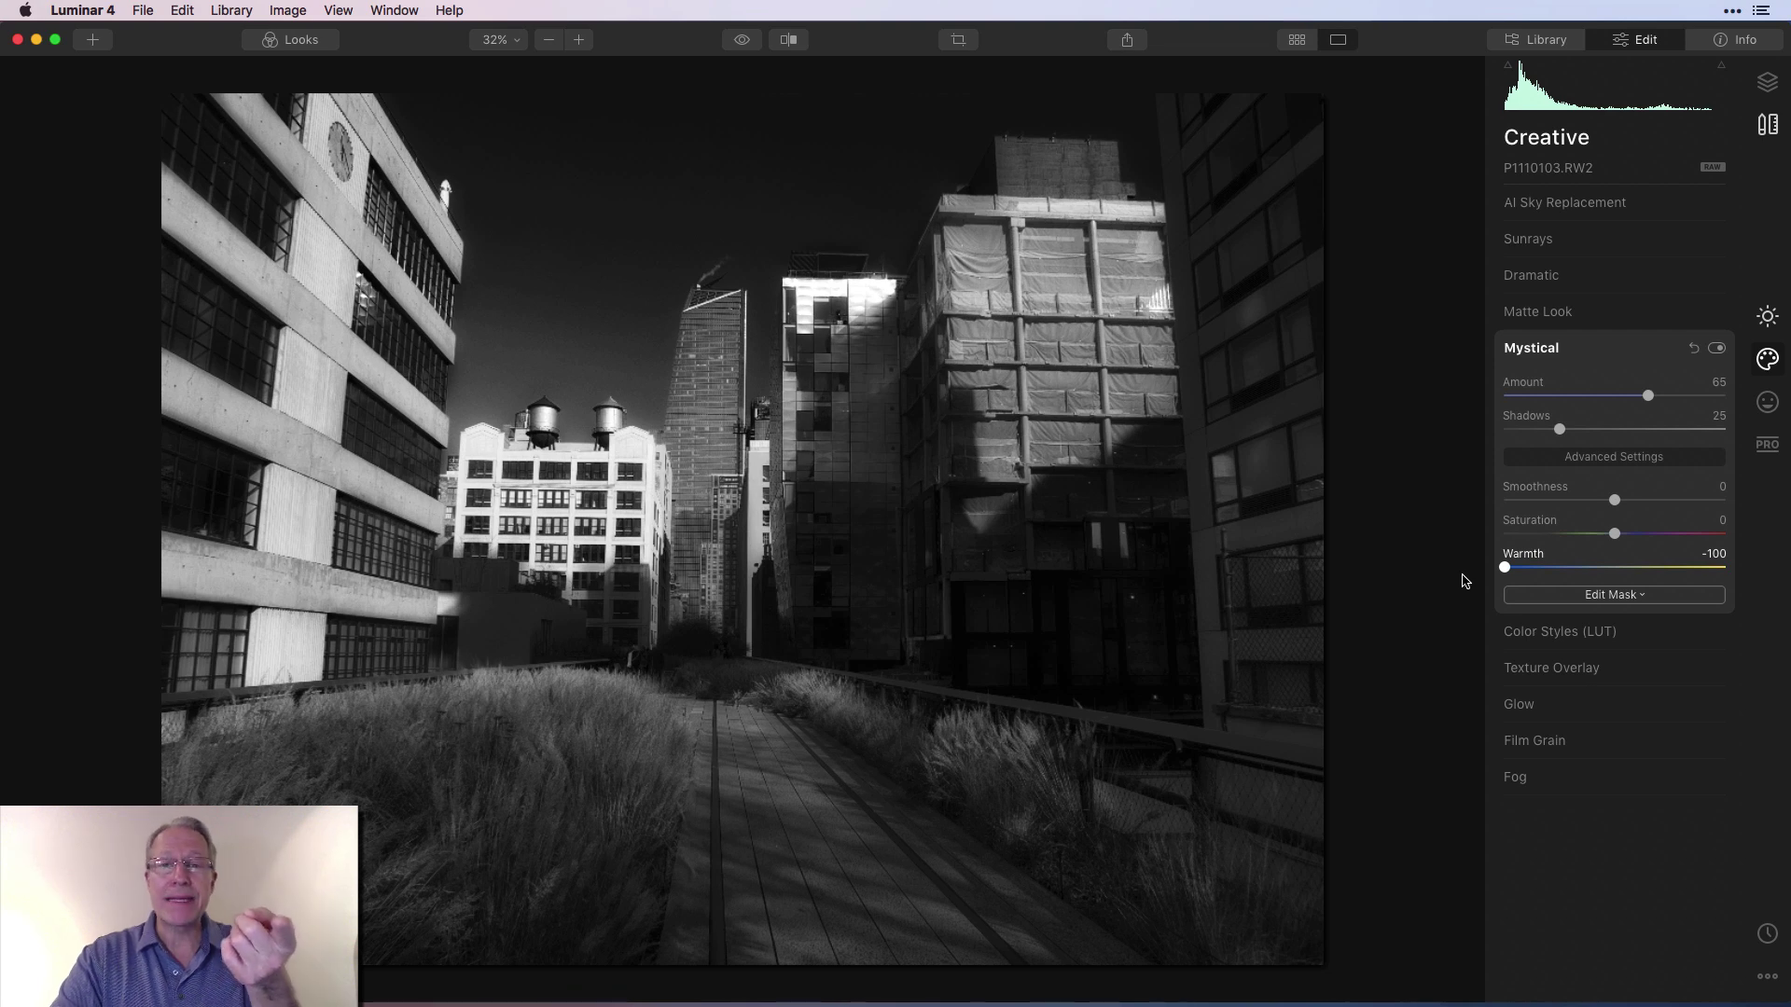
drag(1505, 567, 1634, 560)
click(1694, 349)
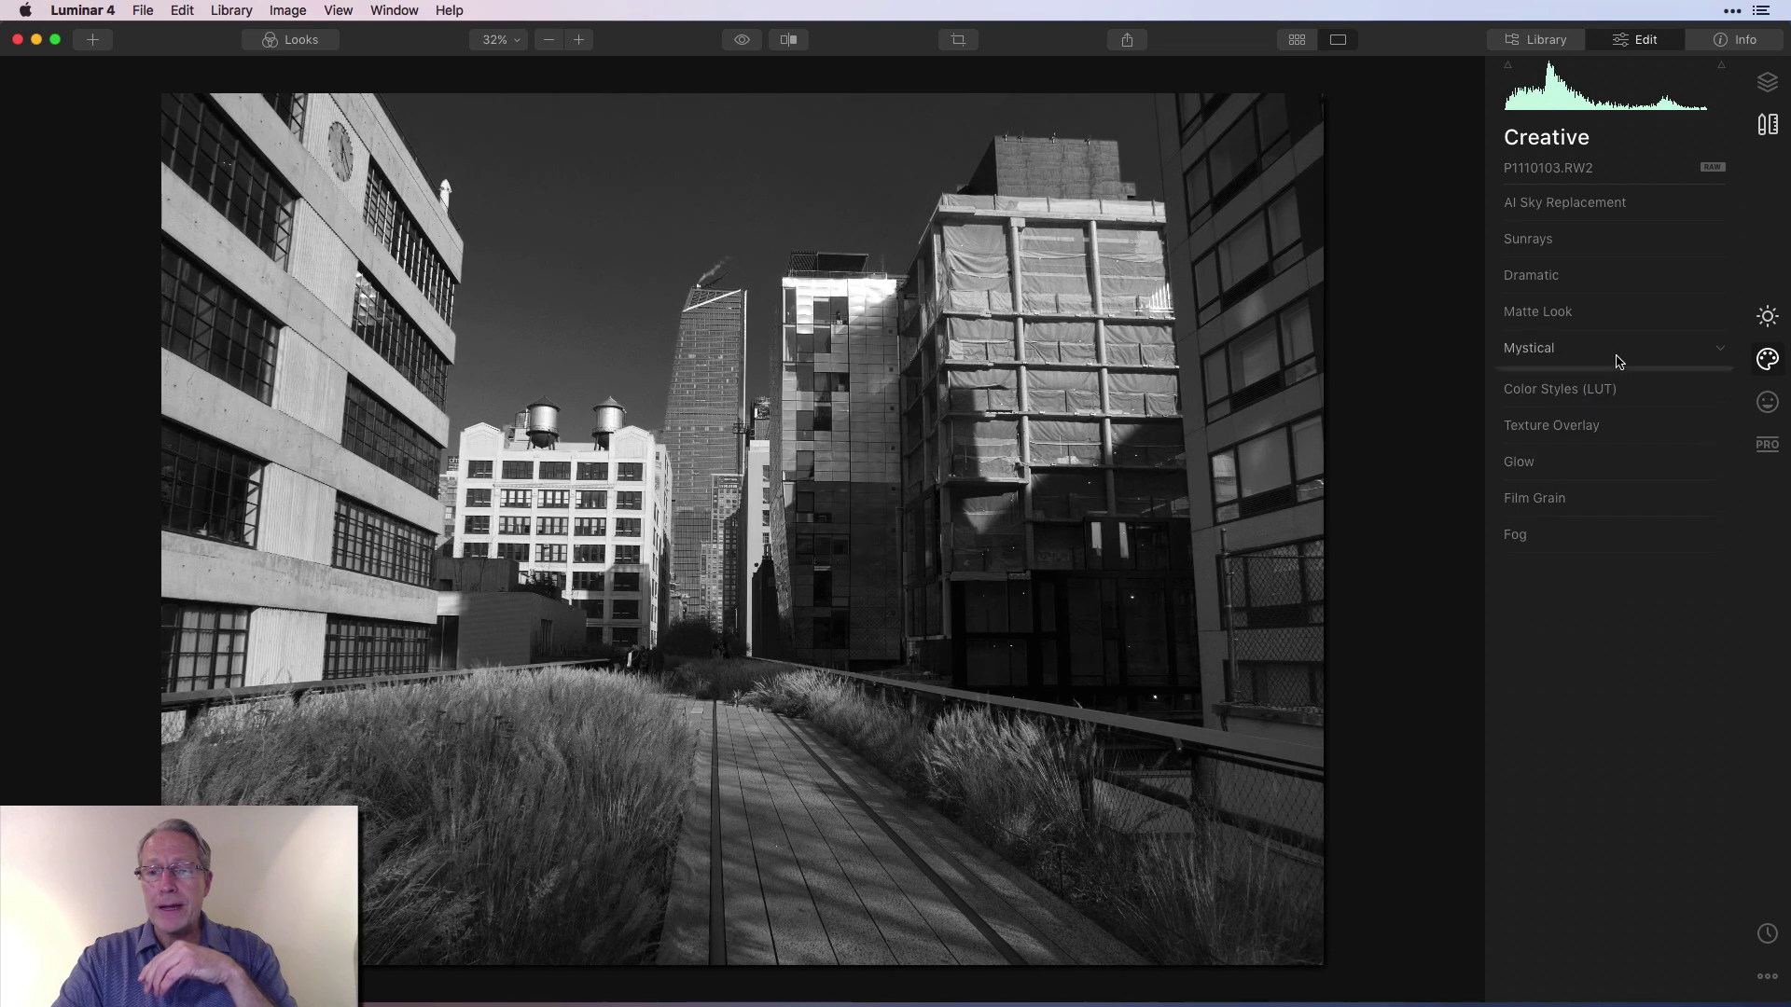
click(1610, 387)
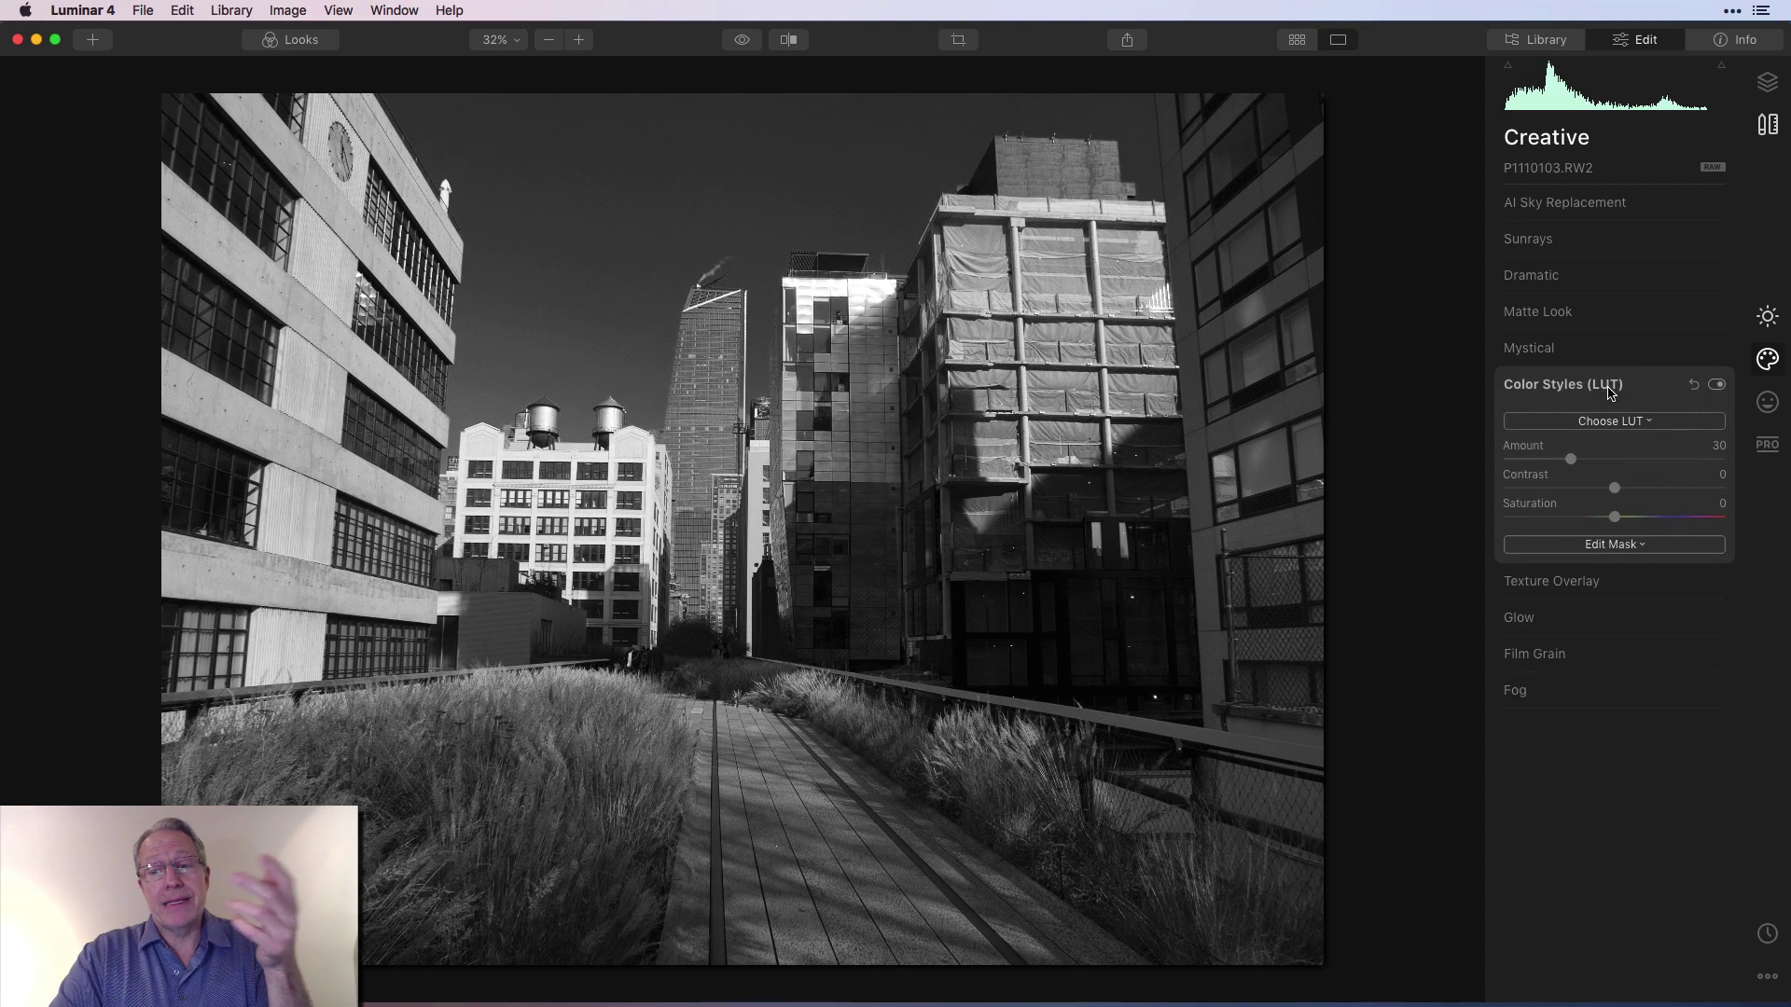
click(1614, 421)
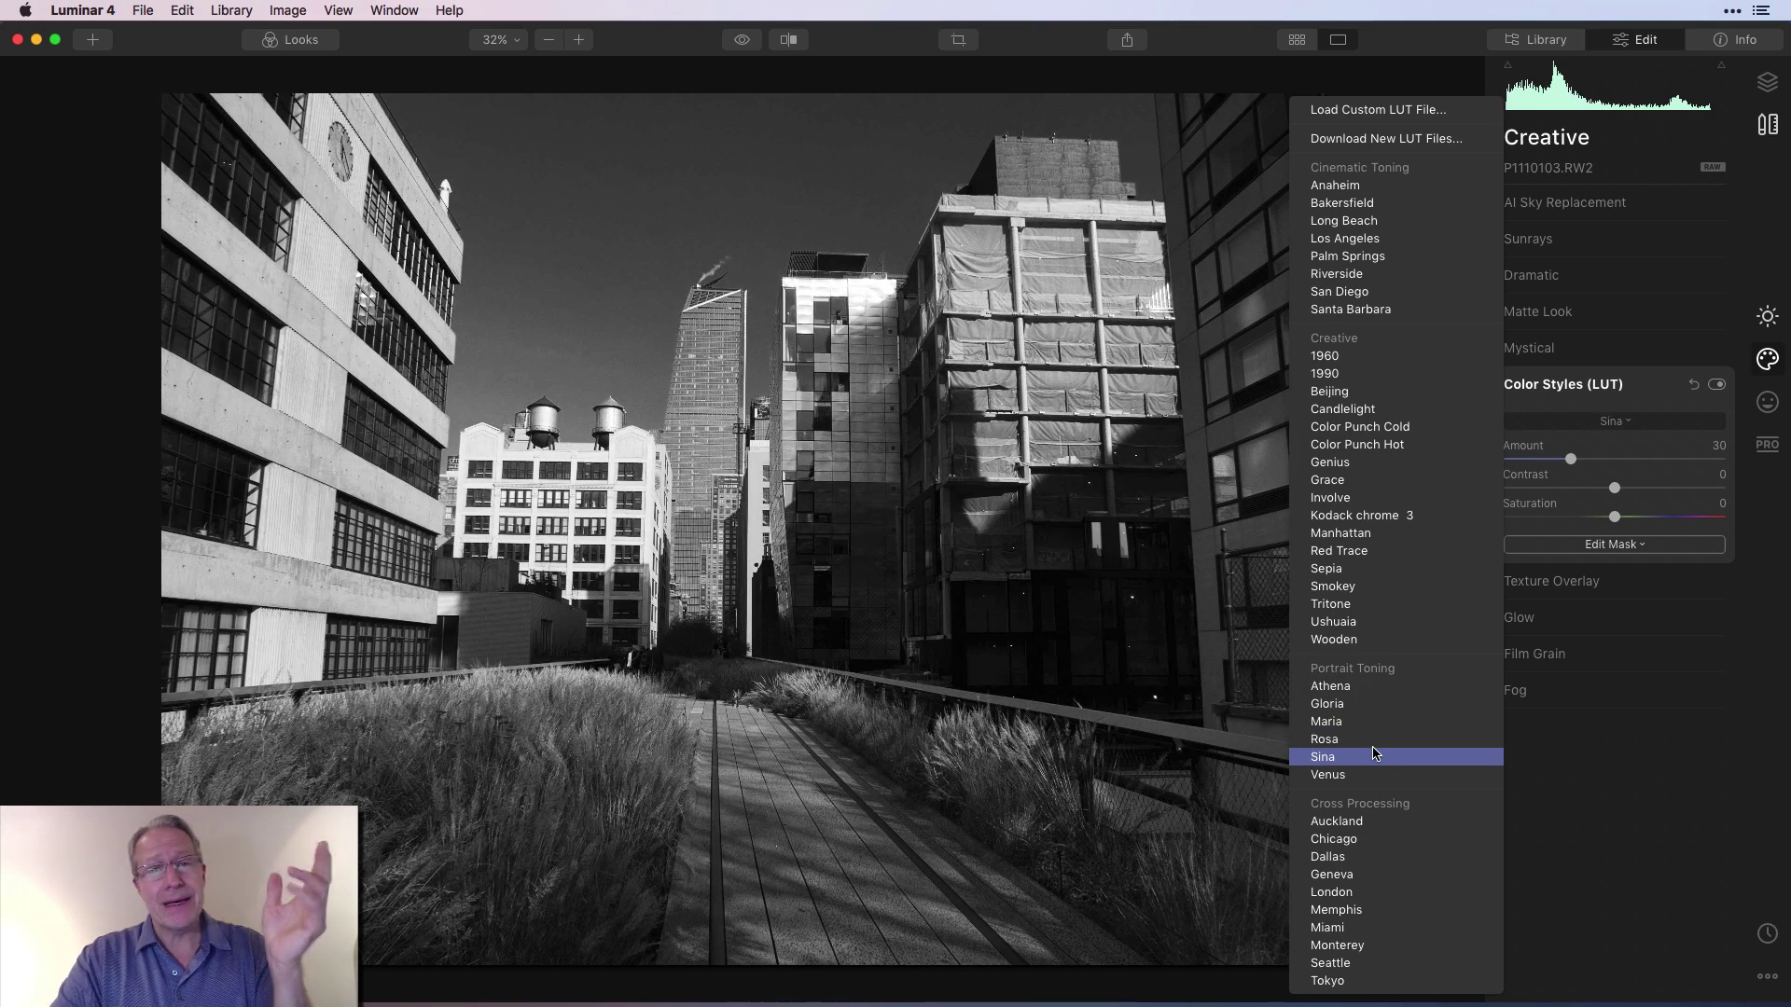
click(1545, 759)
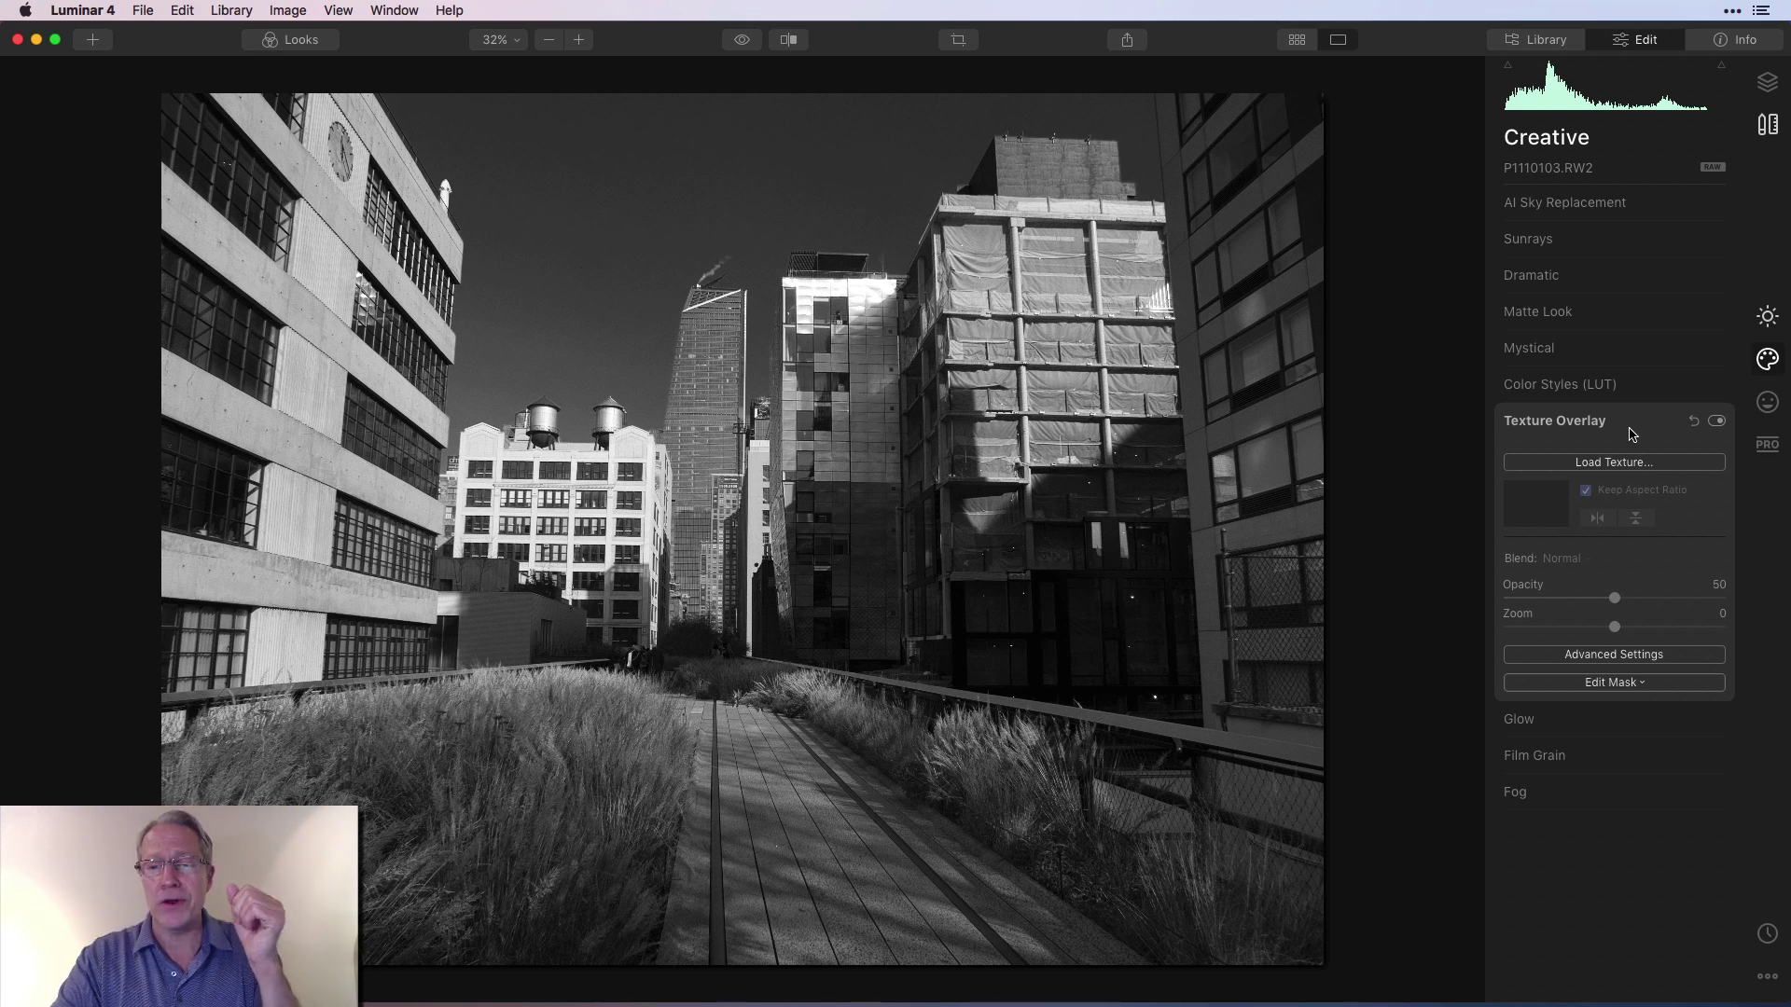
Close the unused Texture Overlay settings and switch to the Portrait tools
click(1631, 434)
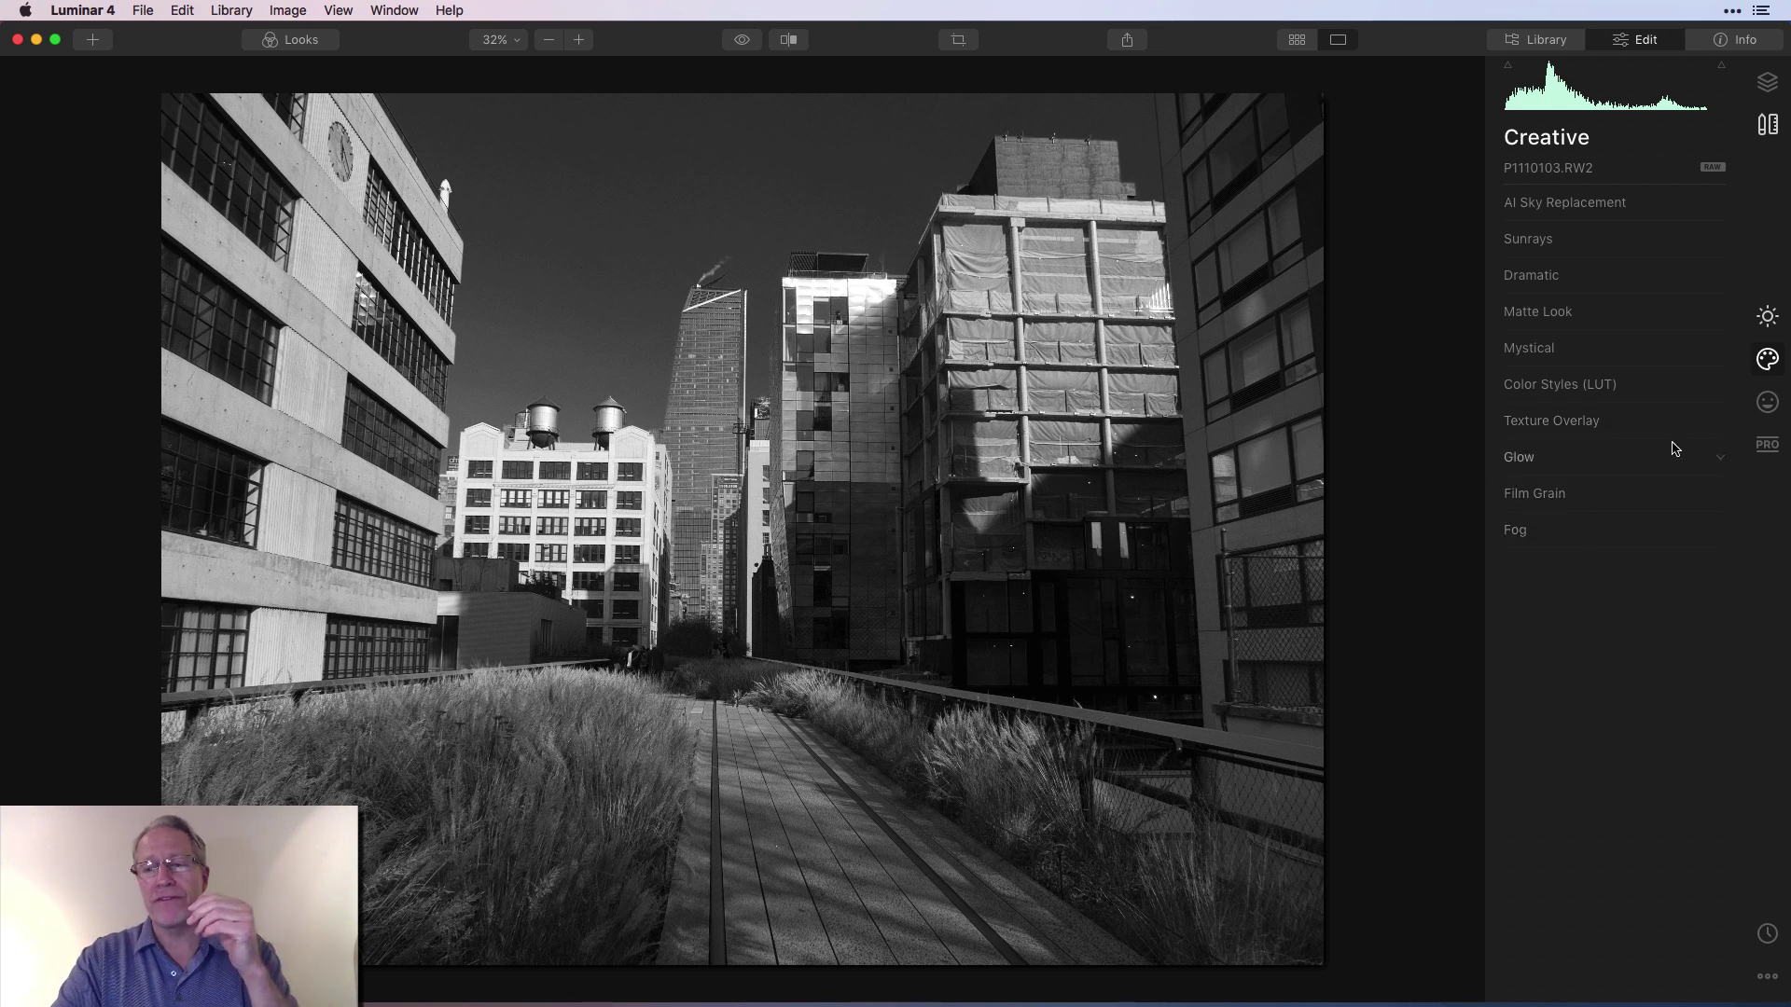
click(1767, 402)
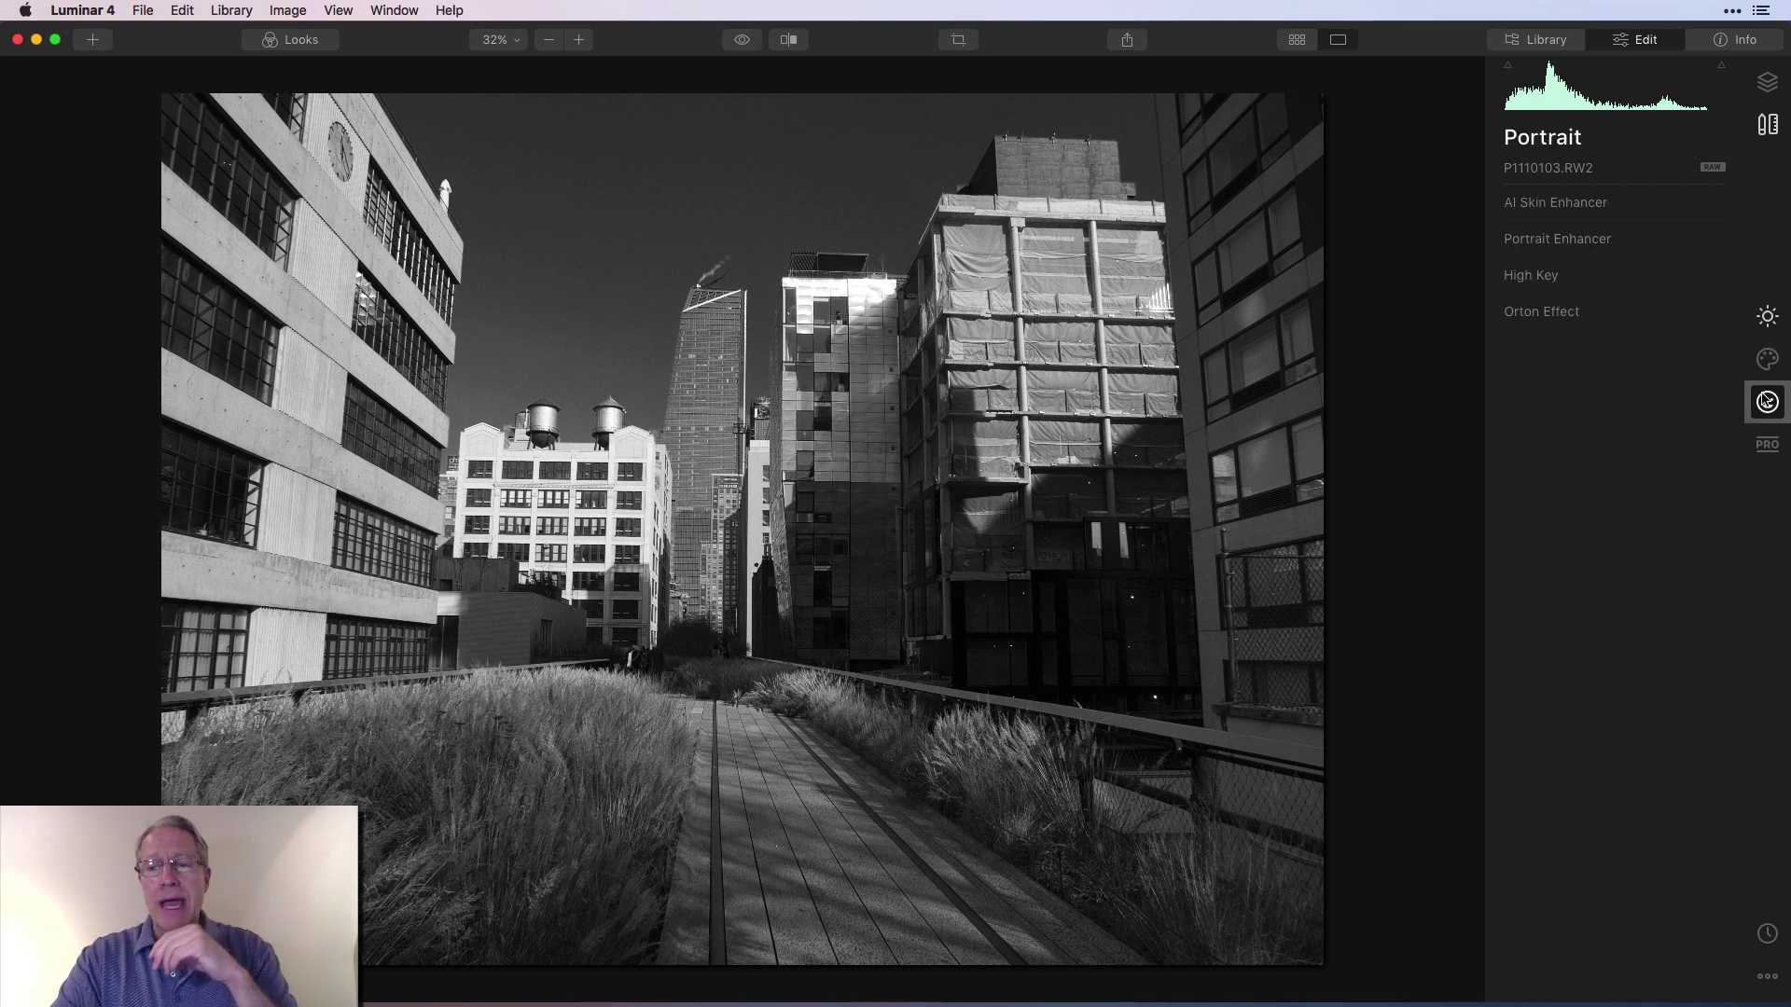
Try an Orton Effect Amount of 74, reset it to 0, and move to the Professional tools
click(1586, 313)
drag(1505, 382, 1674, 368)
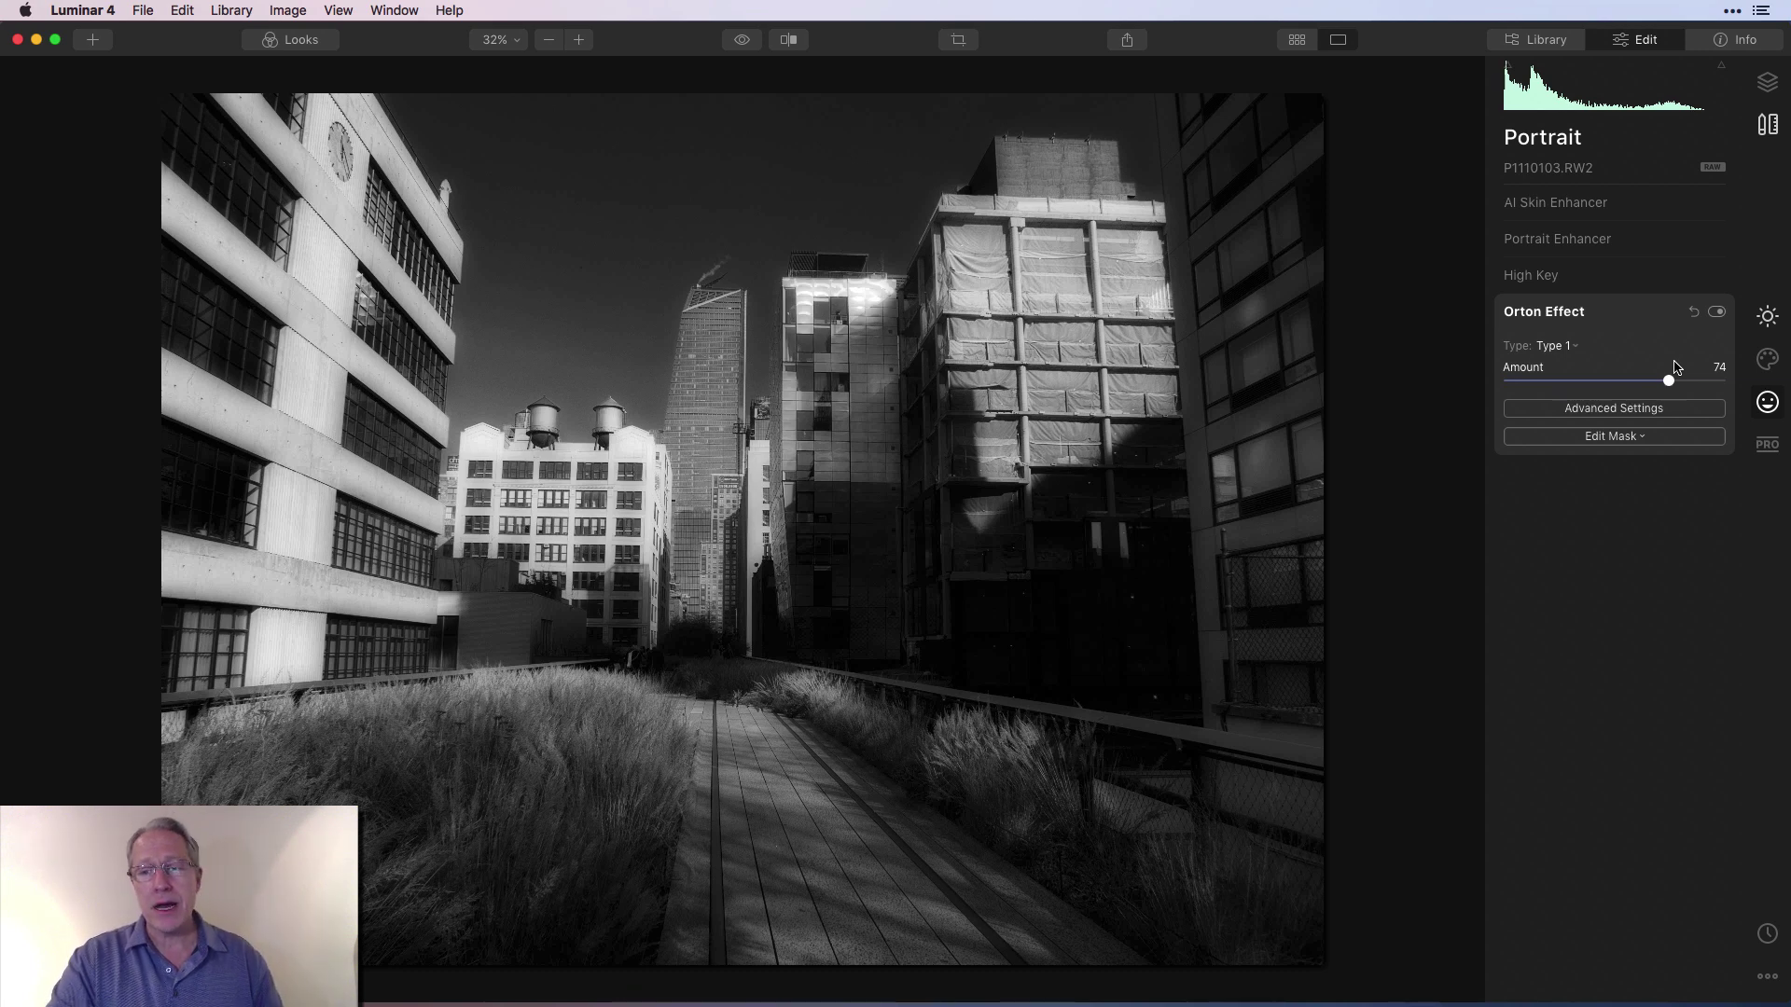
click(1694, 312)
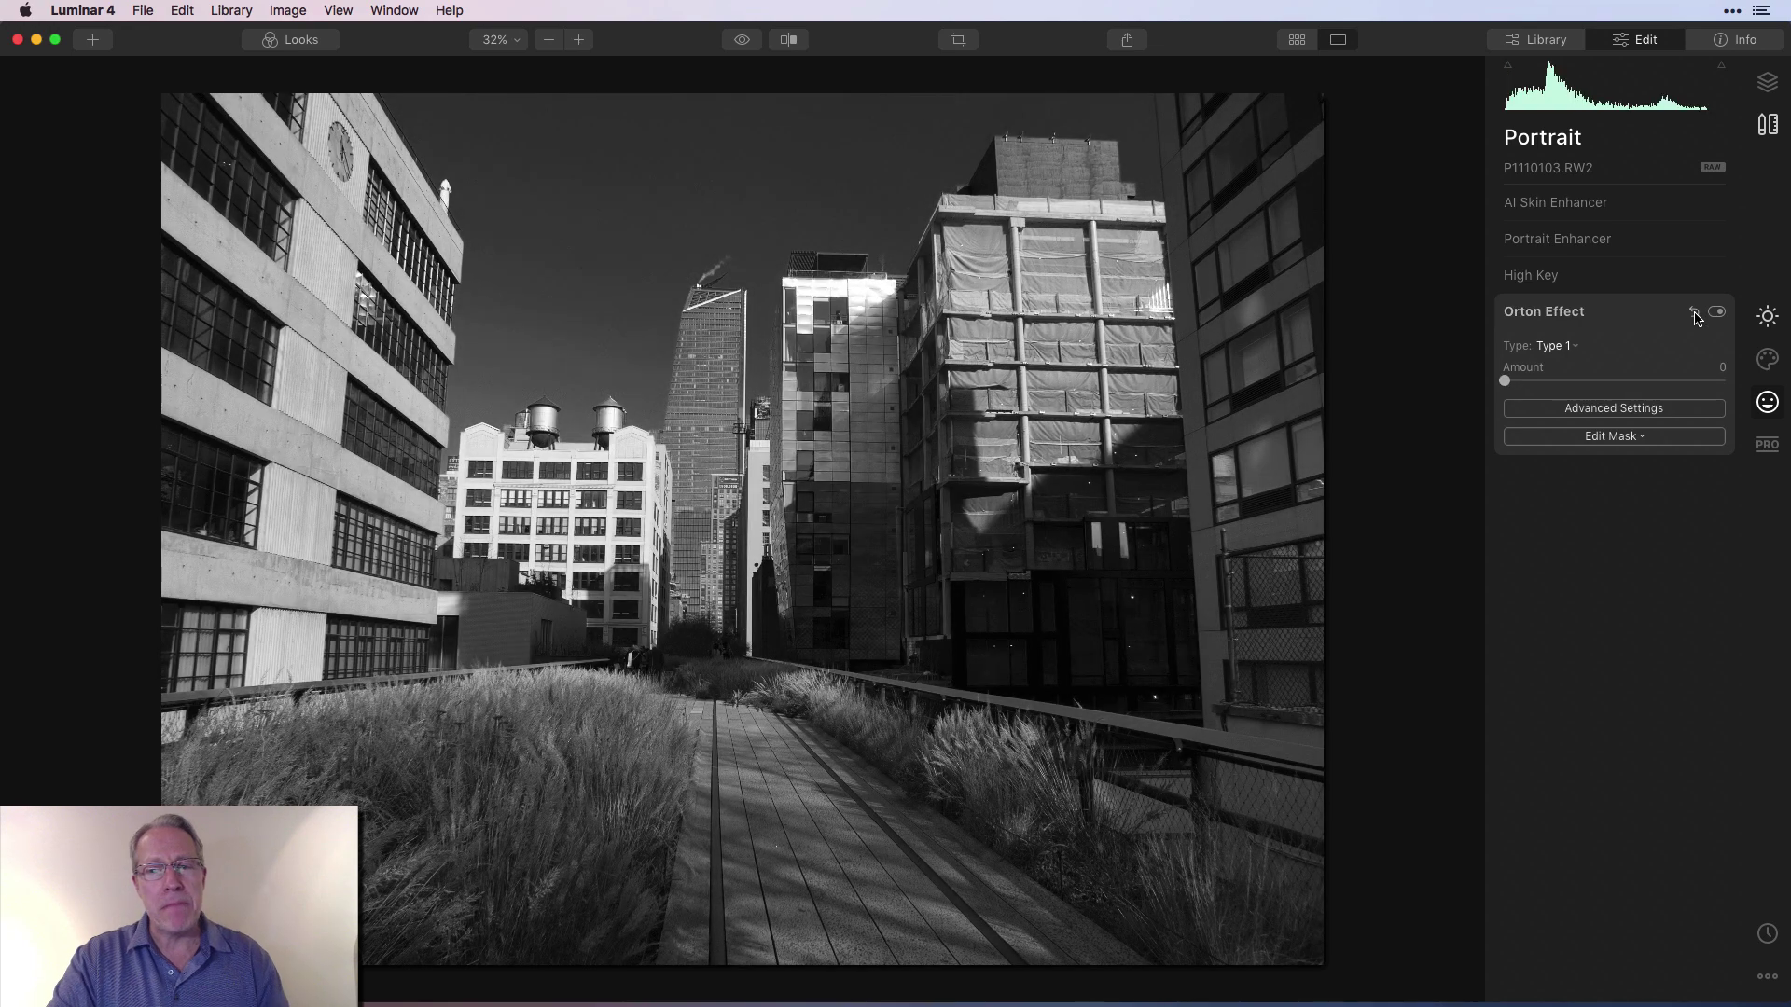
click(1755, 444)
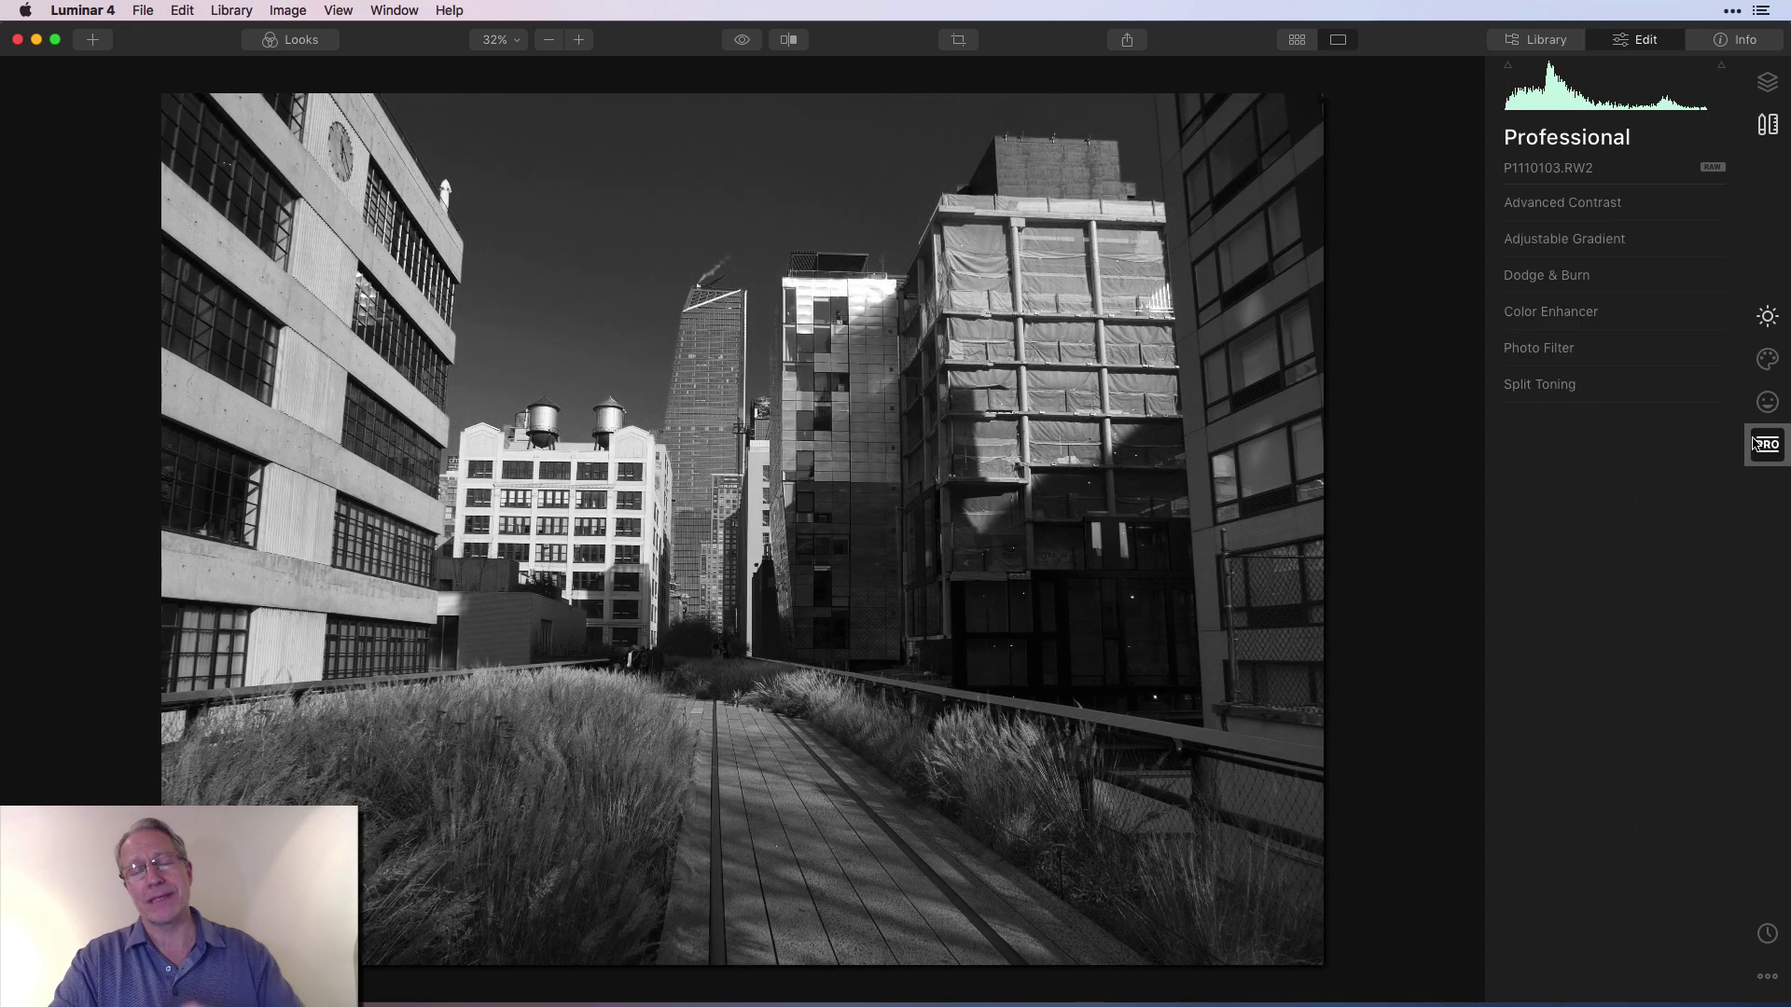
Set Advanced Contrast Highlights and Midtones to 100 and Shadows to 95, comparing it off and on
click(1601, 209)
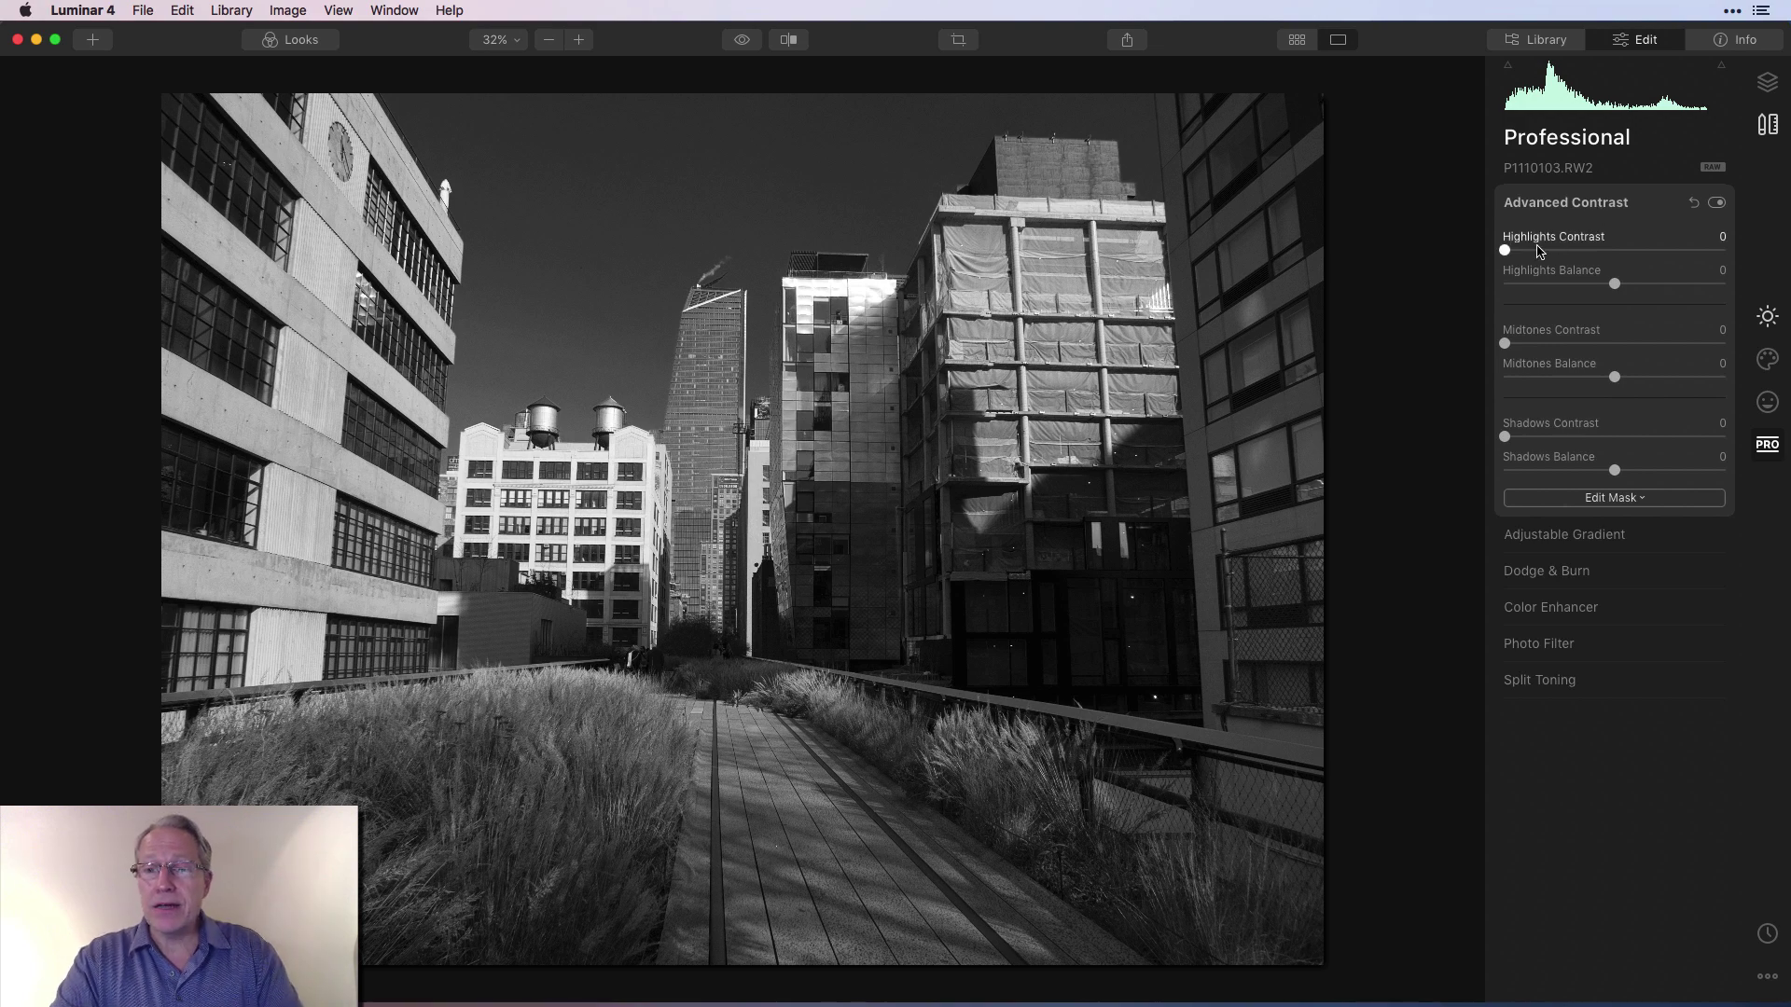
drag(1505, 250, 1725, 250)
drag(1504, 343, 1755, 351)
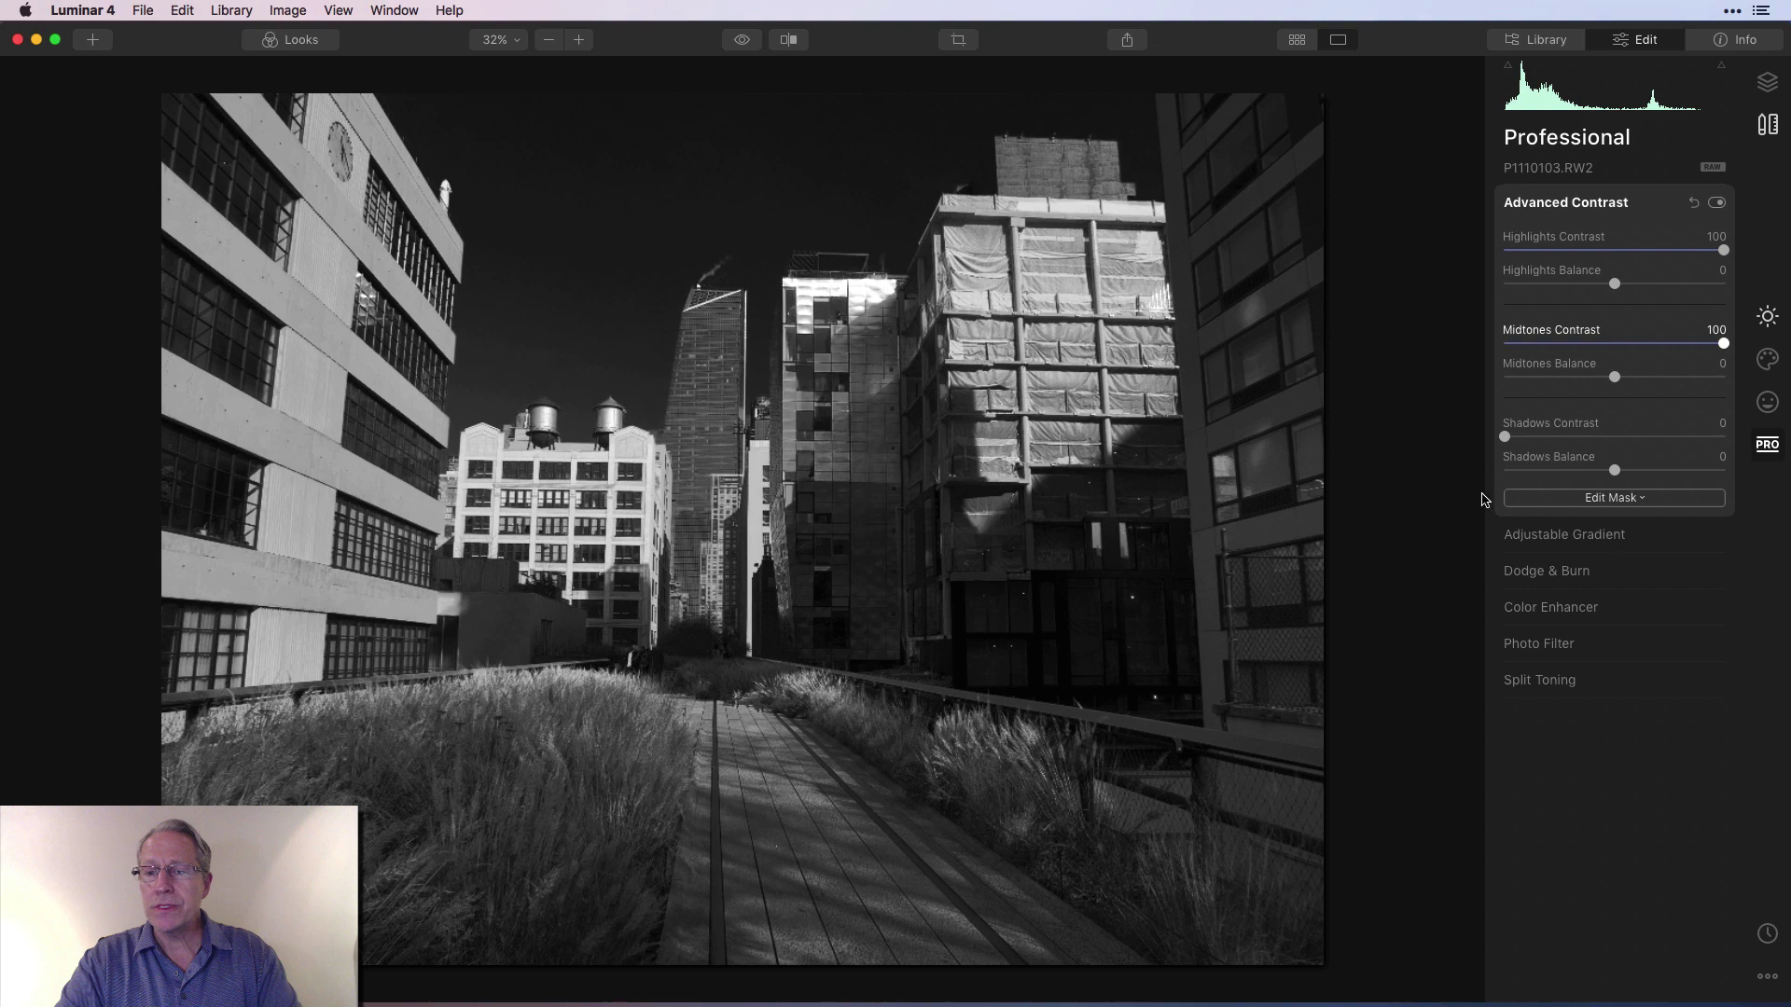
drag(1504, 436, 1721, 425)
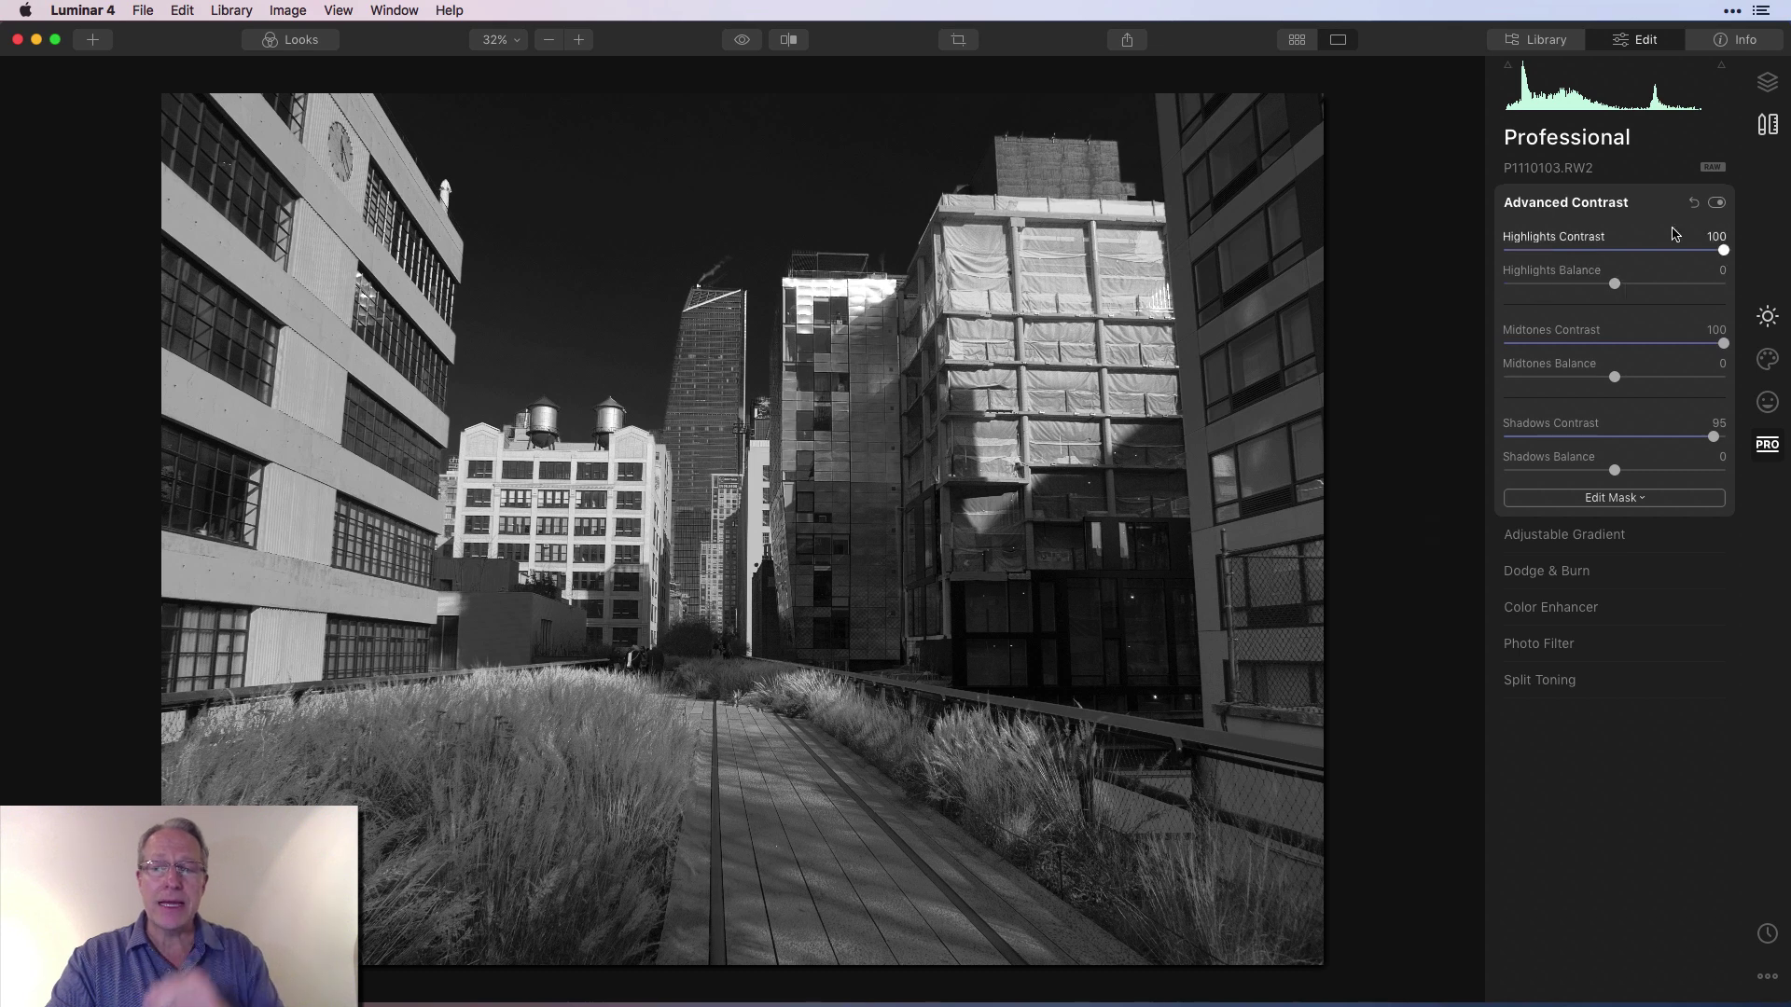
click(1716, 204)
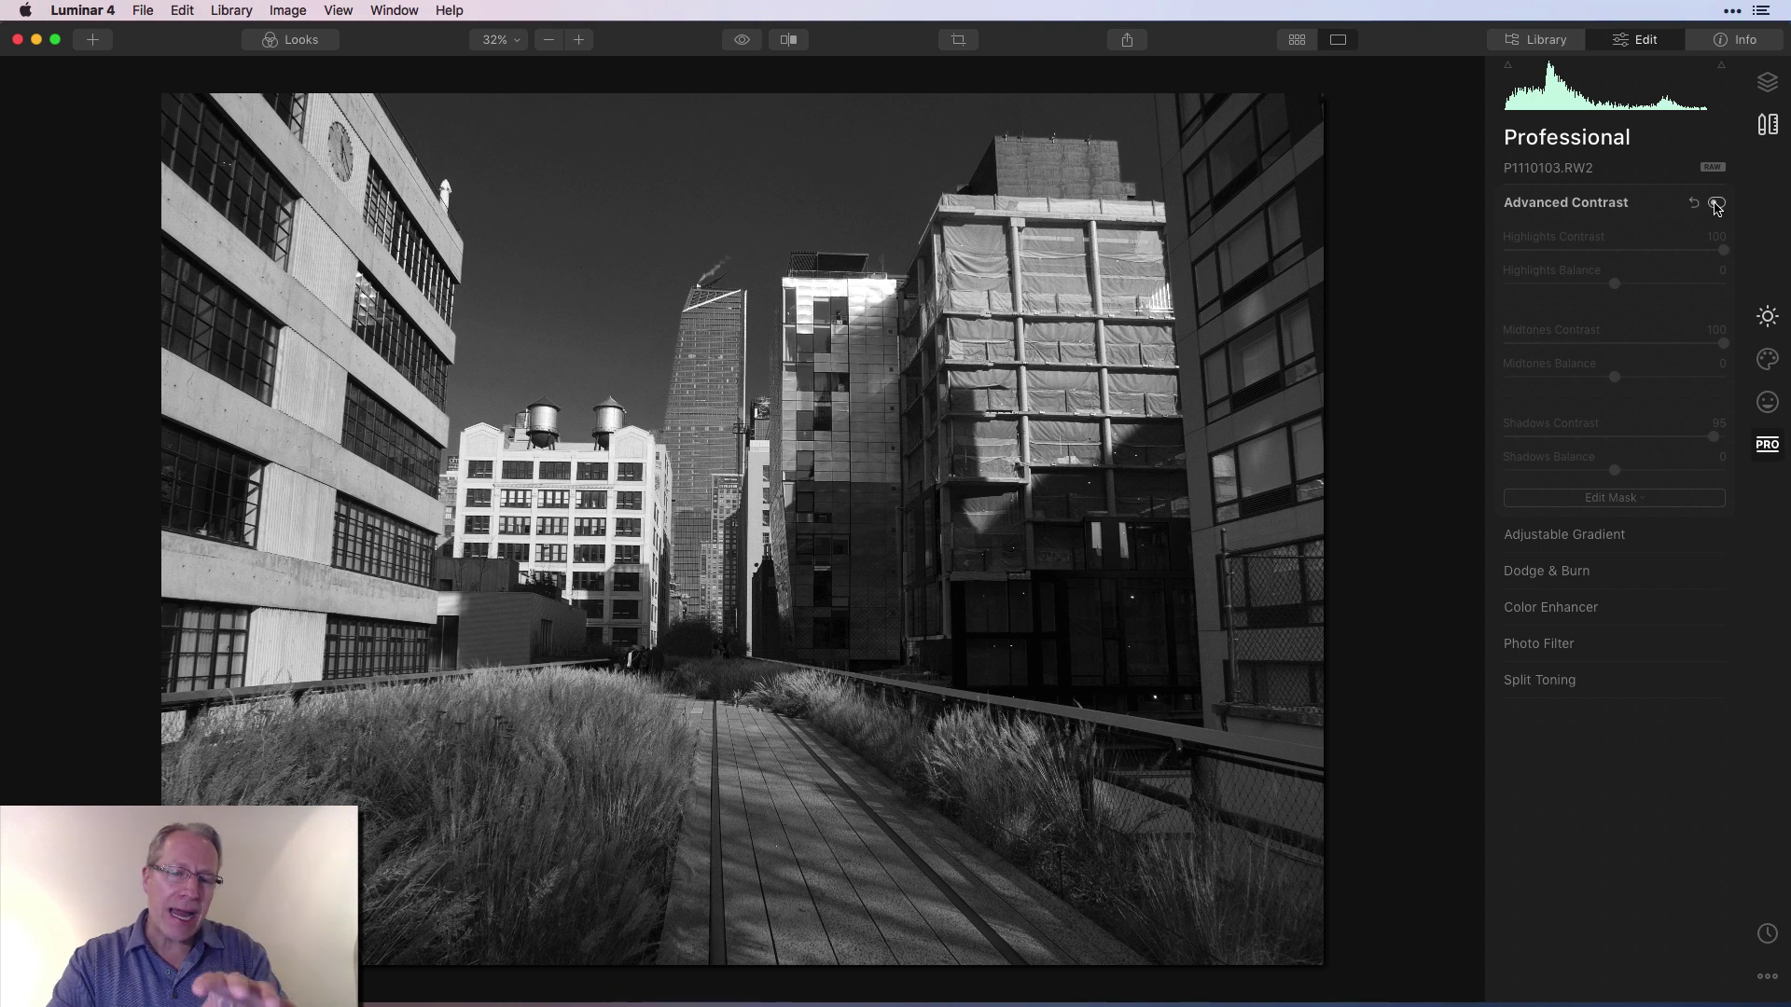
click(1716, 204)
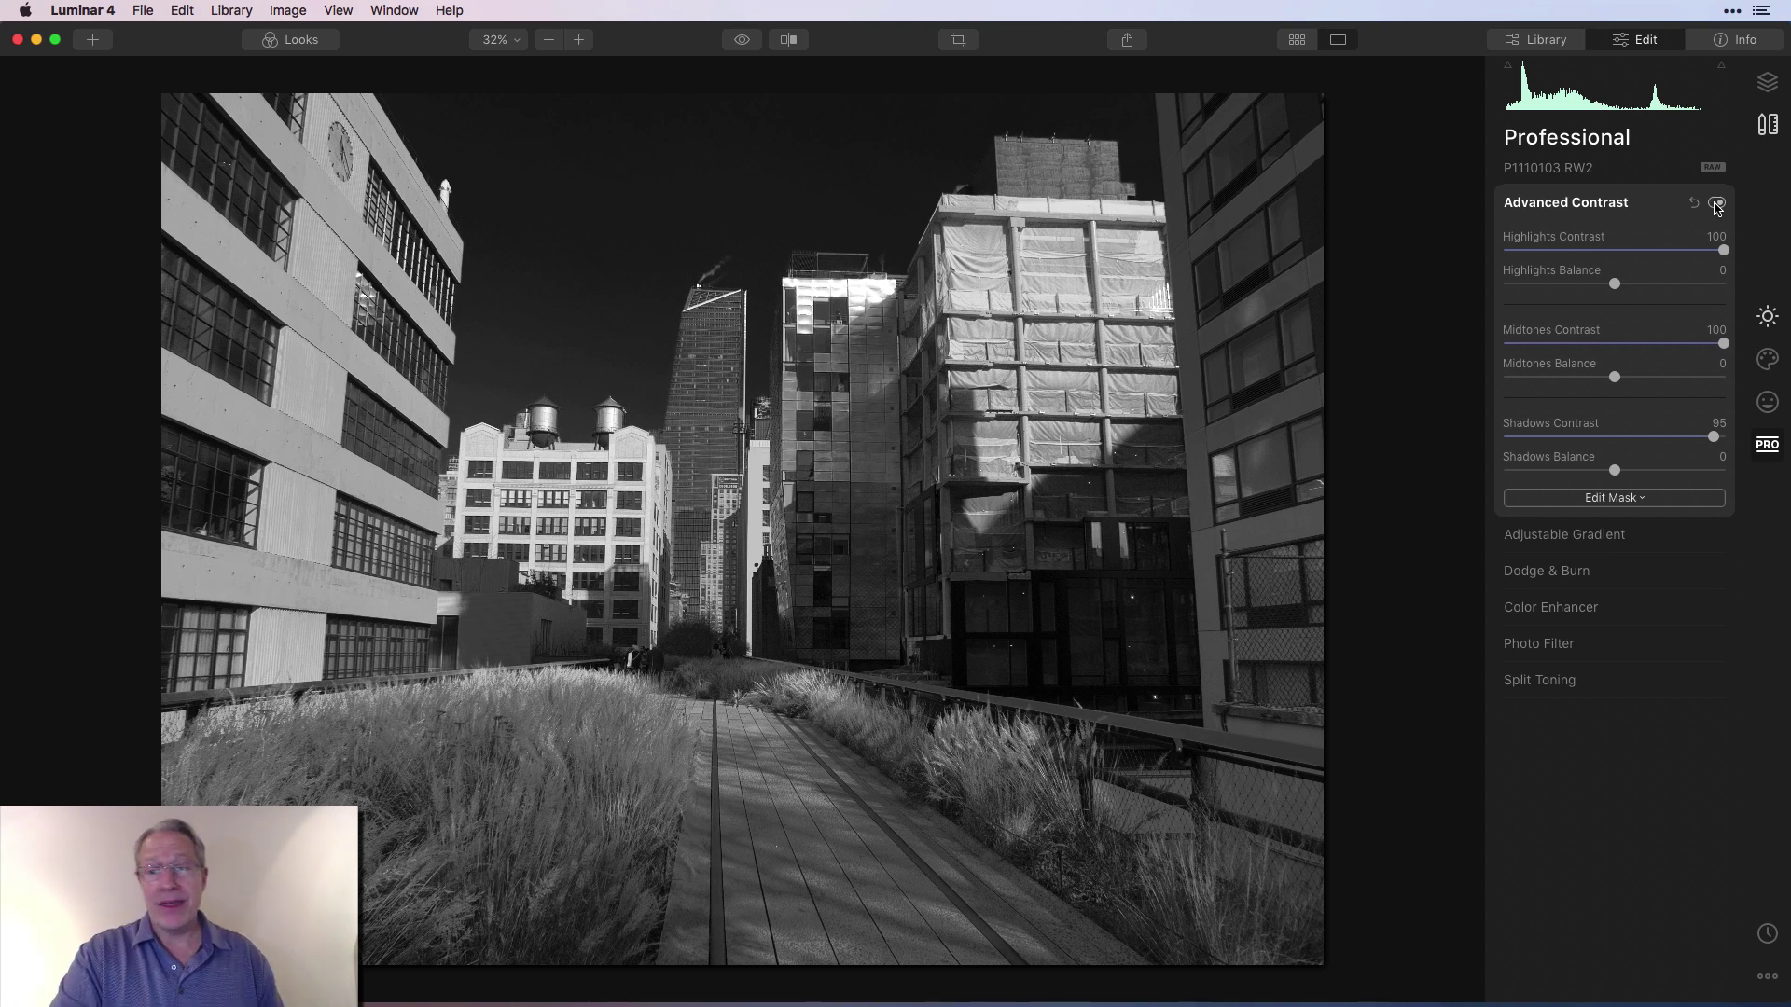
Try Light temperature 3793, Highlights 35, Shadows 11 and AI Accent 65, then reset AI Enhance
click(1767, 316)
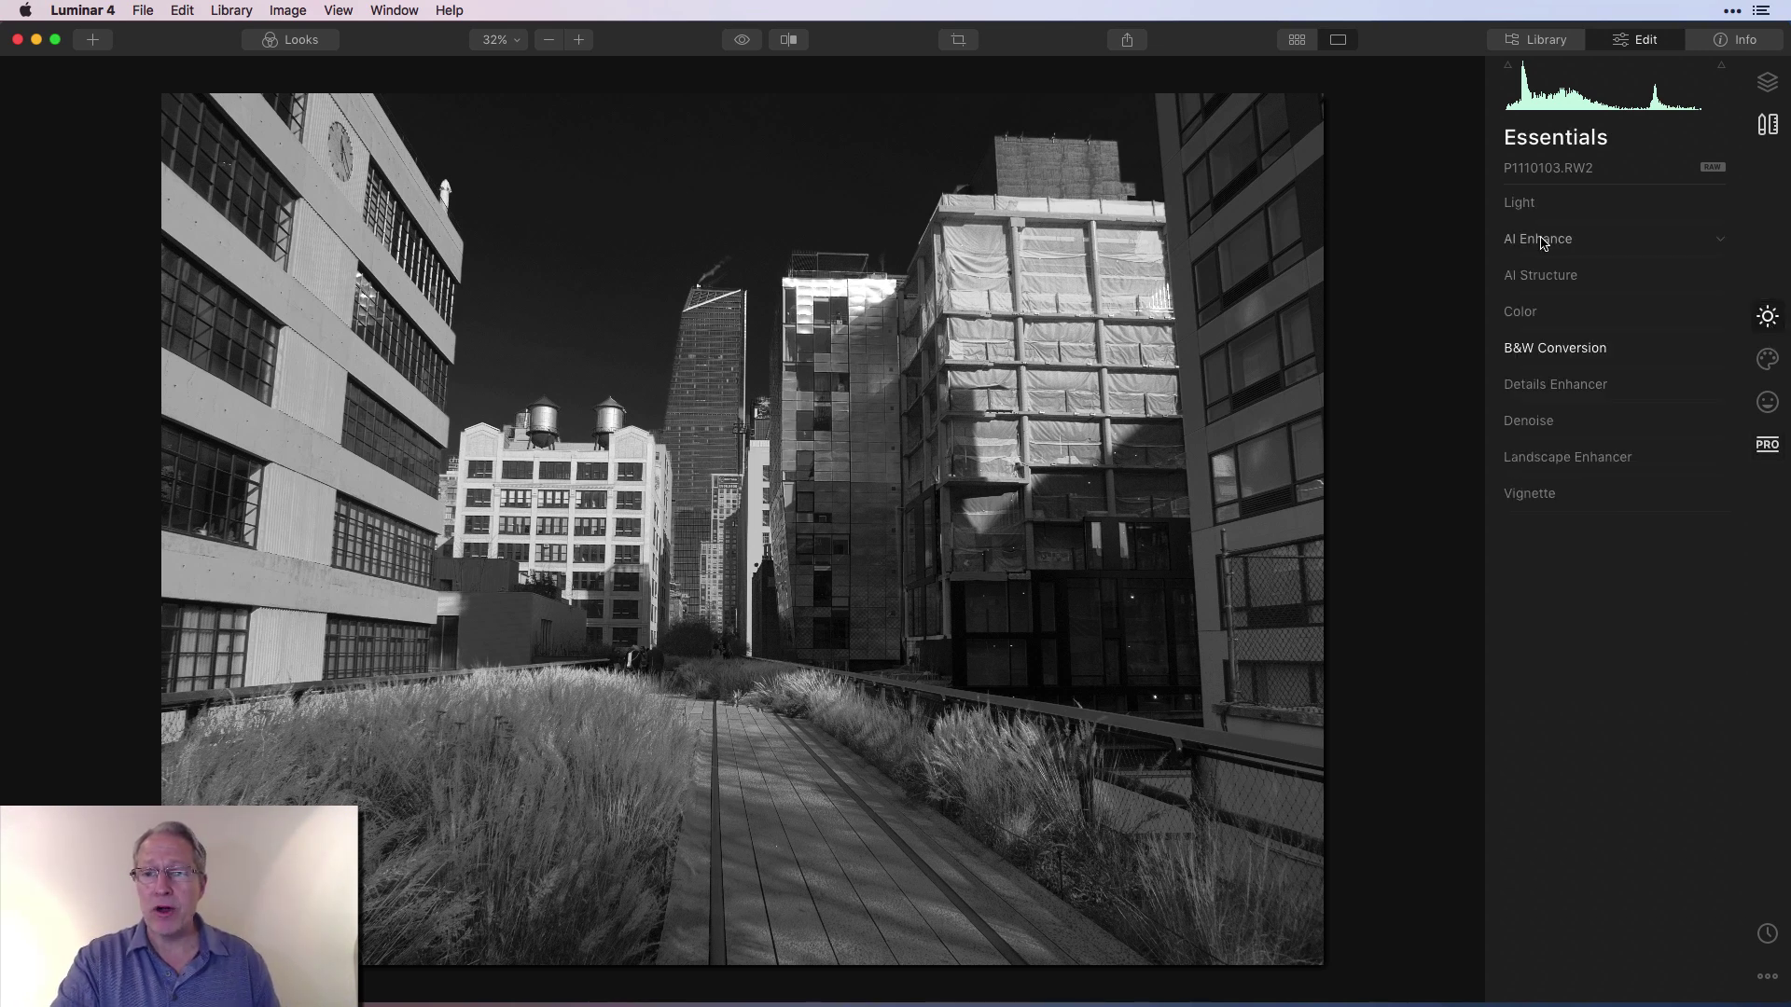
click(1520, 202)
drag(1600, 282, 1556, 282)
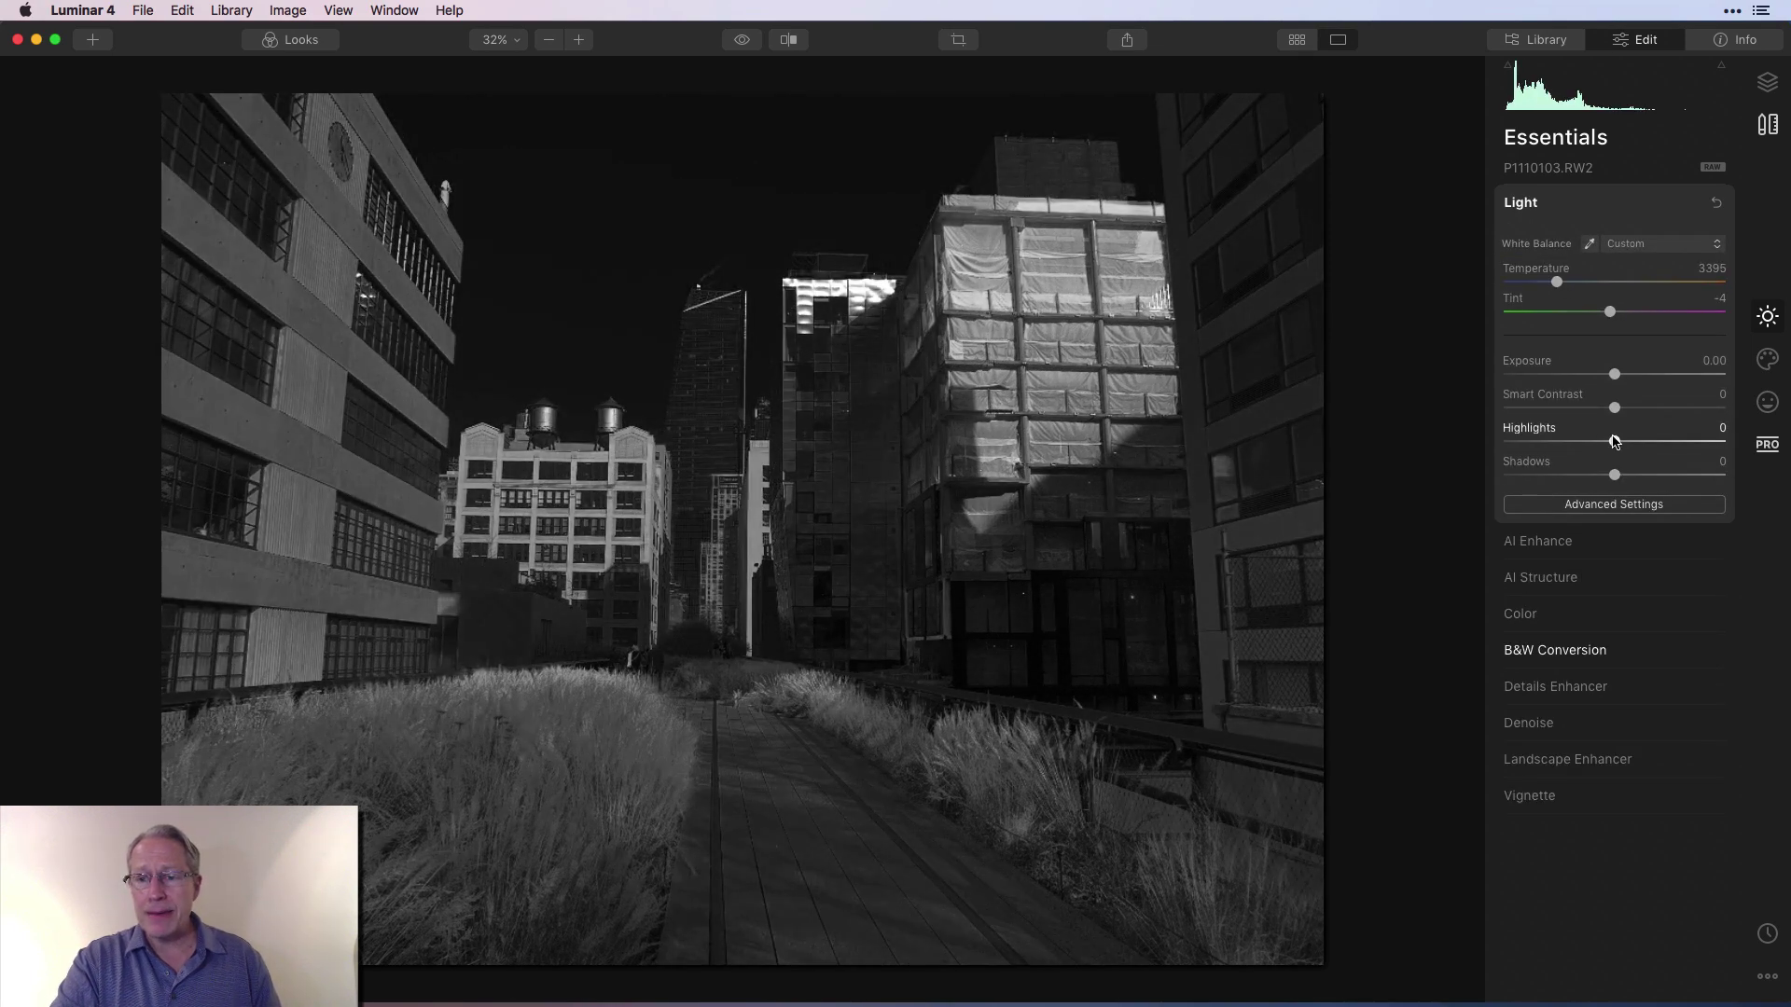
drag(1615, 441, 1630, 475)
click(1553, 550)
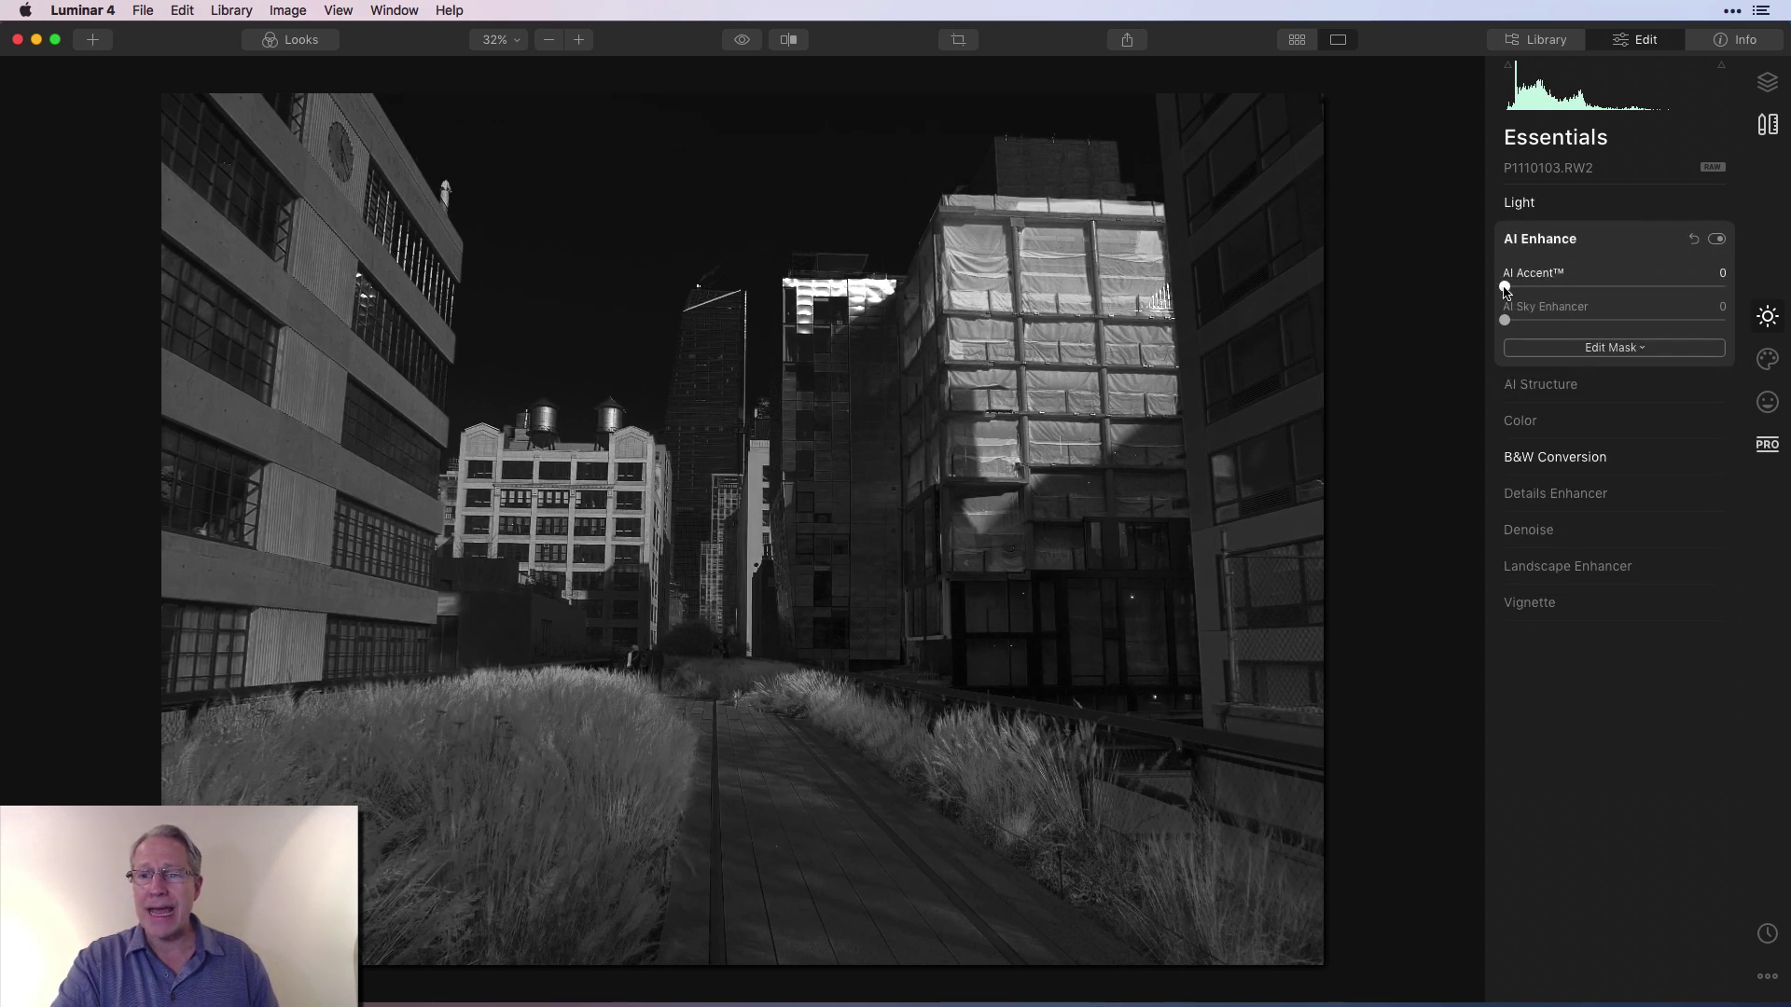
drag(1506, 287, 1650, 289)
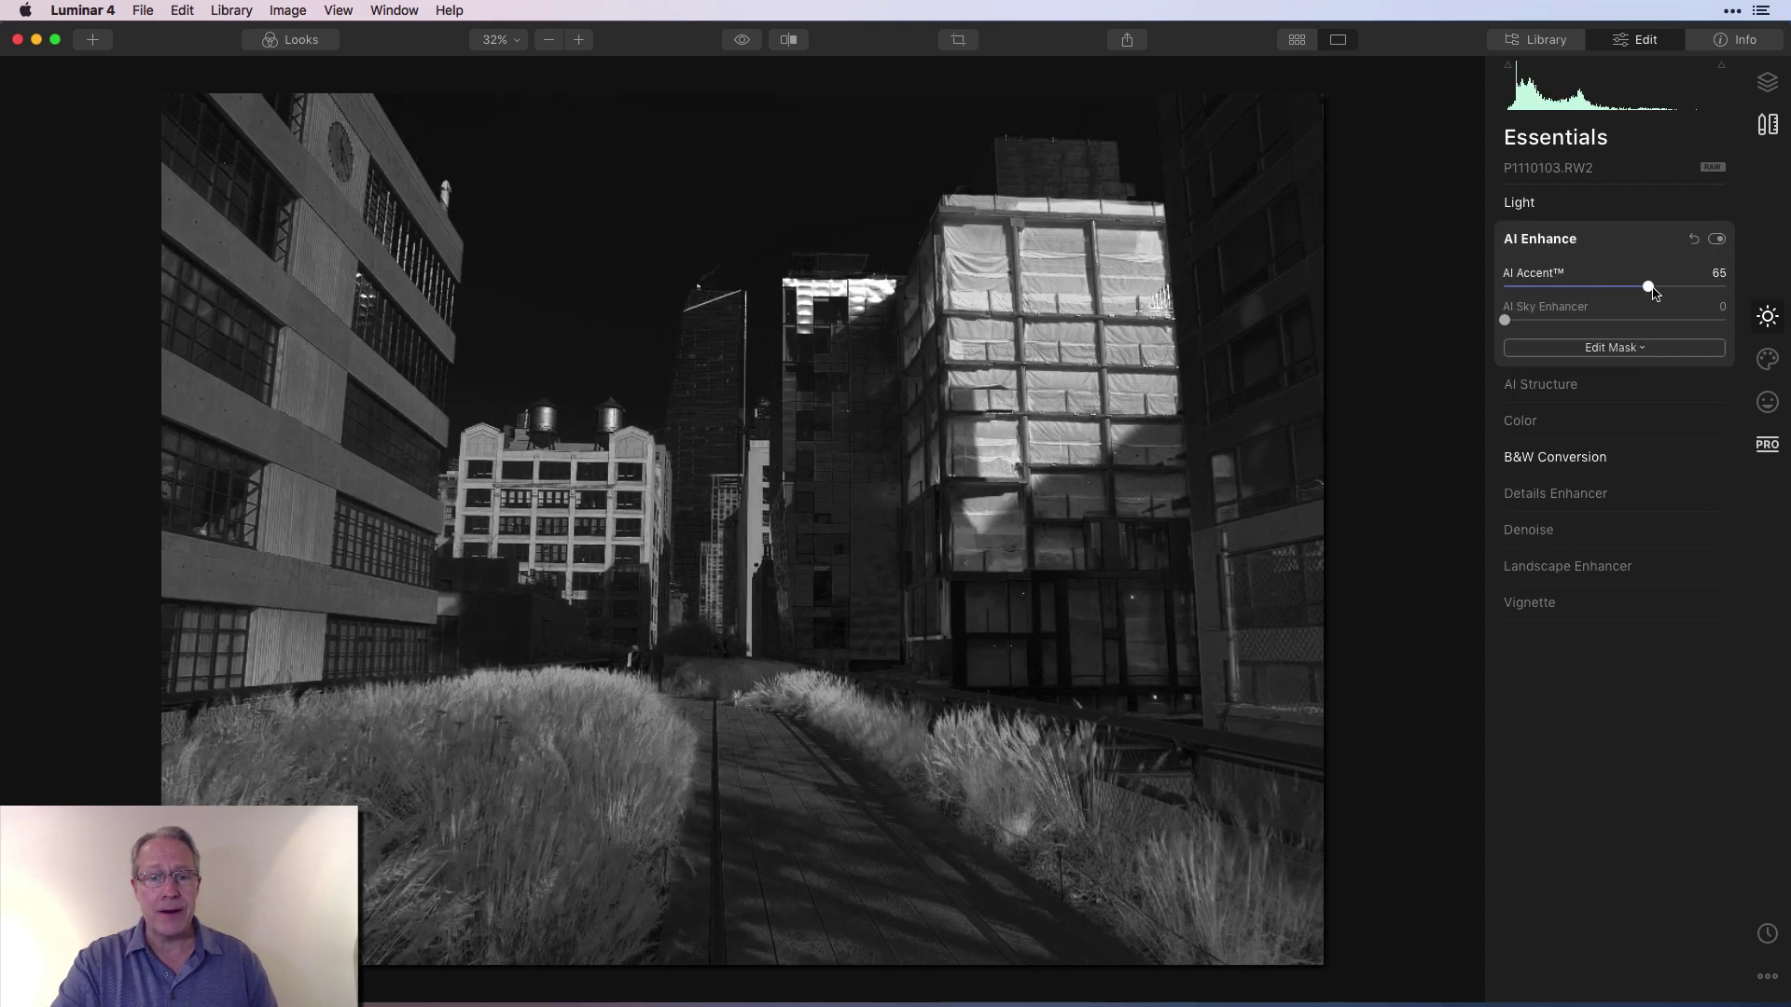
click(1694, 241)
click(1632, 205)
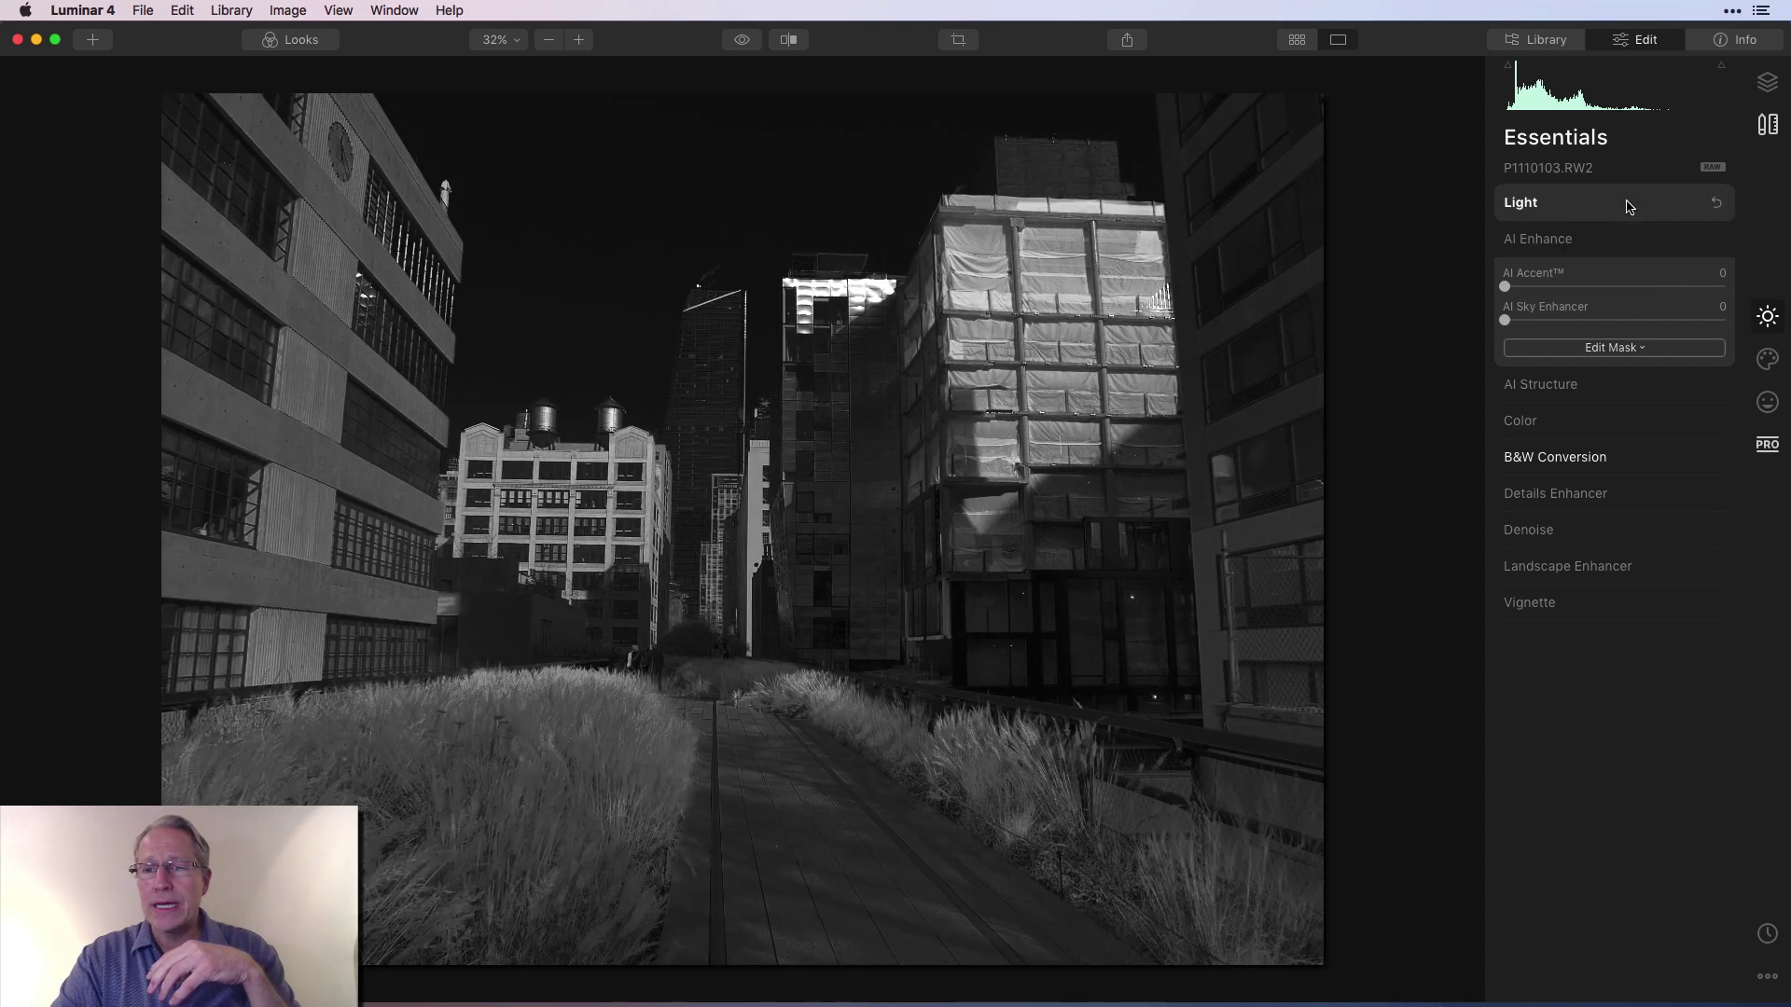
In Professional tools, push Shadows Contrast to 100, then reset Advanced Contrast to 0
click(1767, 443)
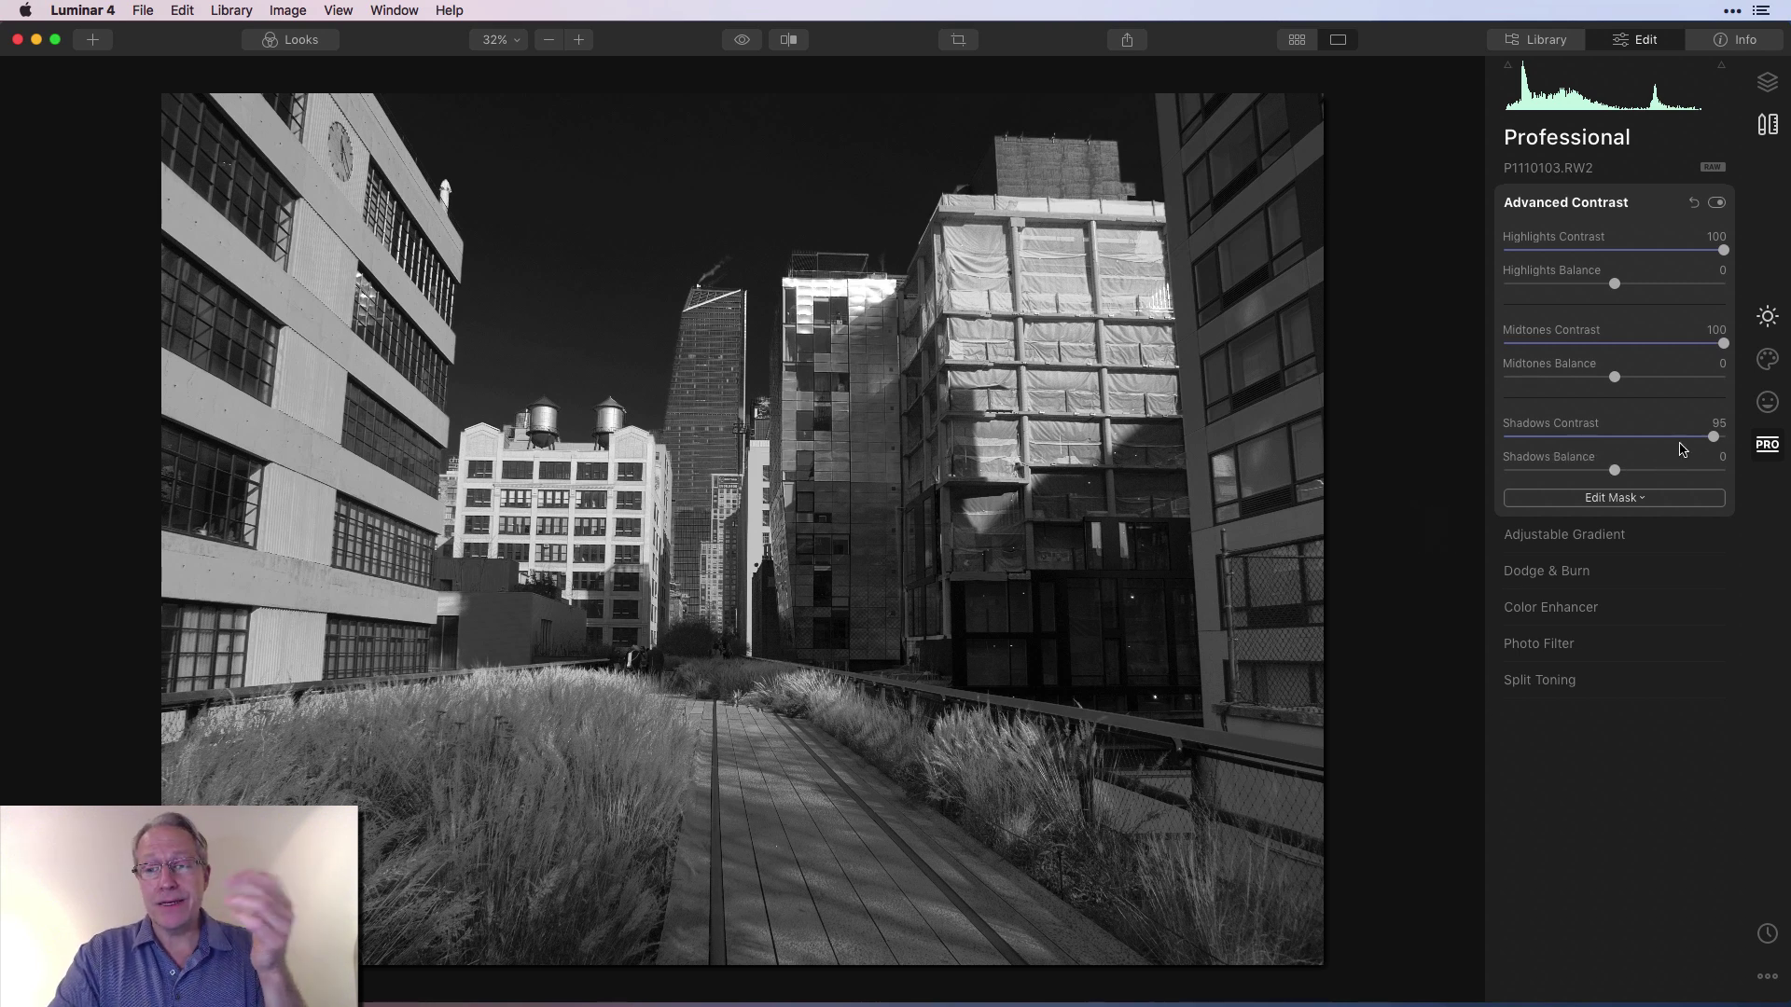
drag(1714, 440, 1726, 442)
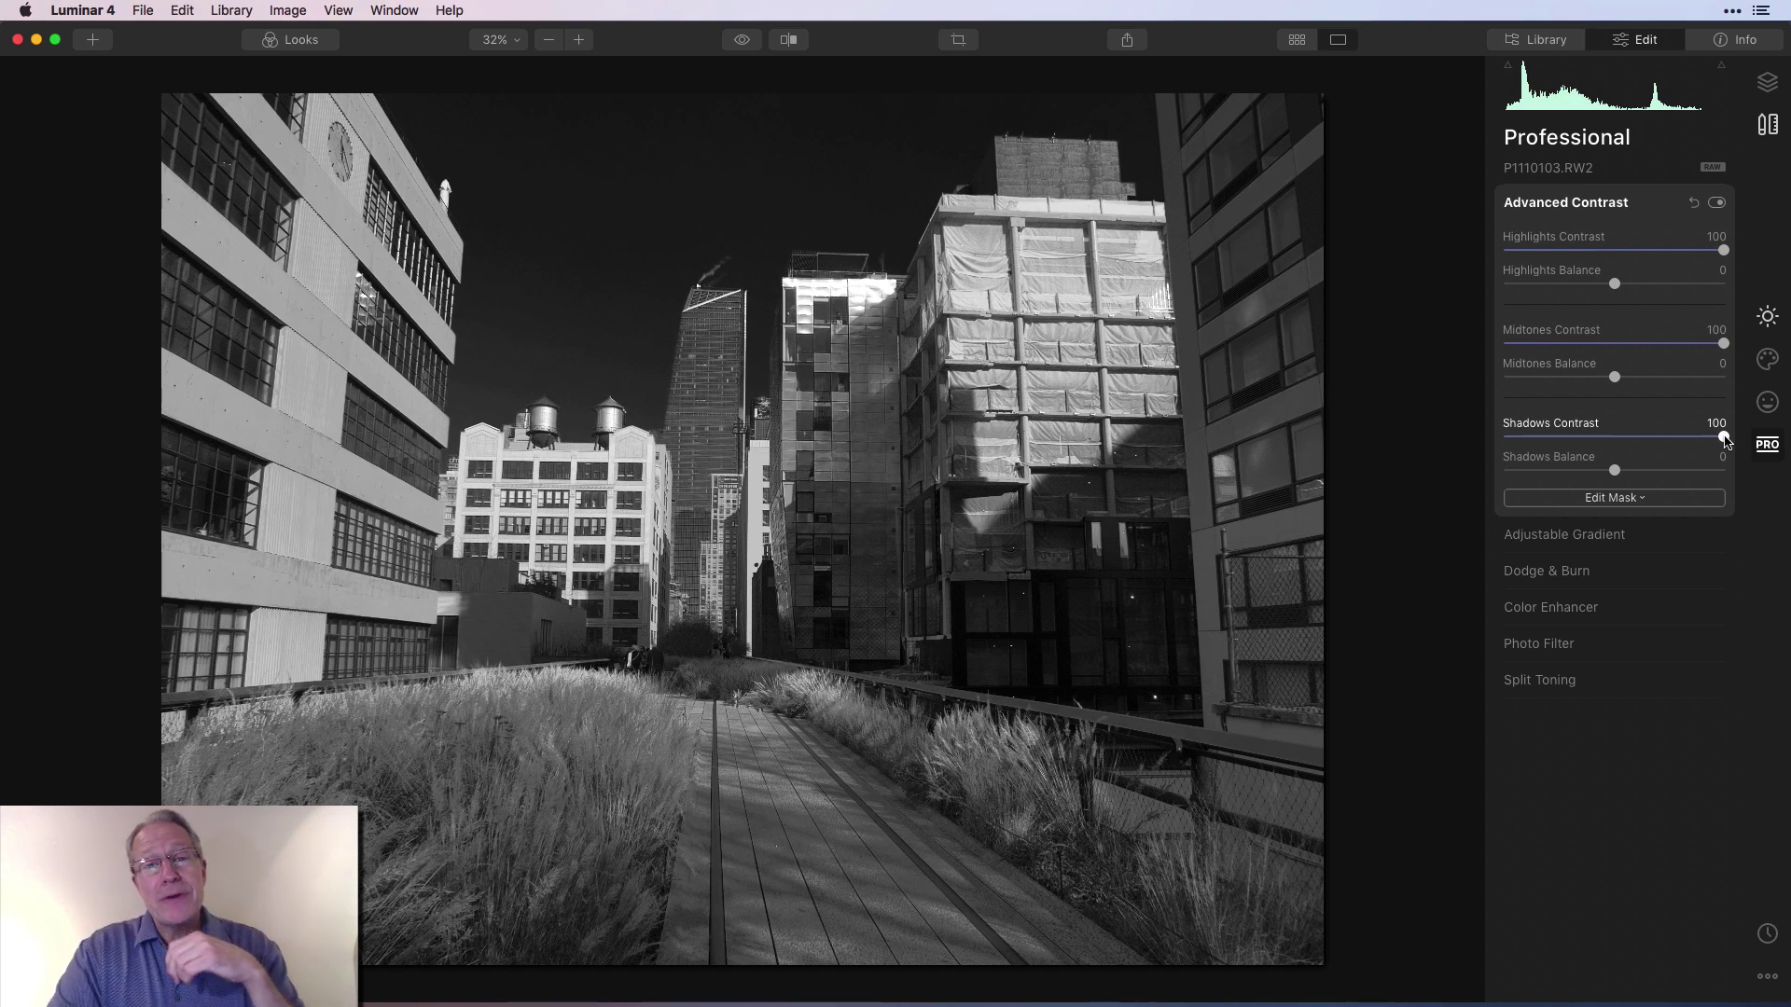
click(1693, 205)
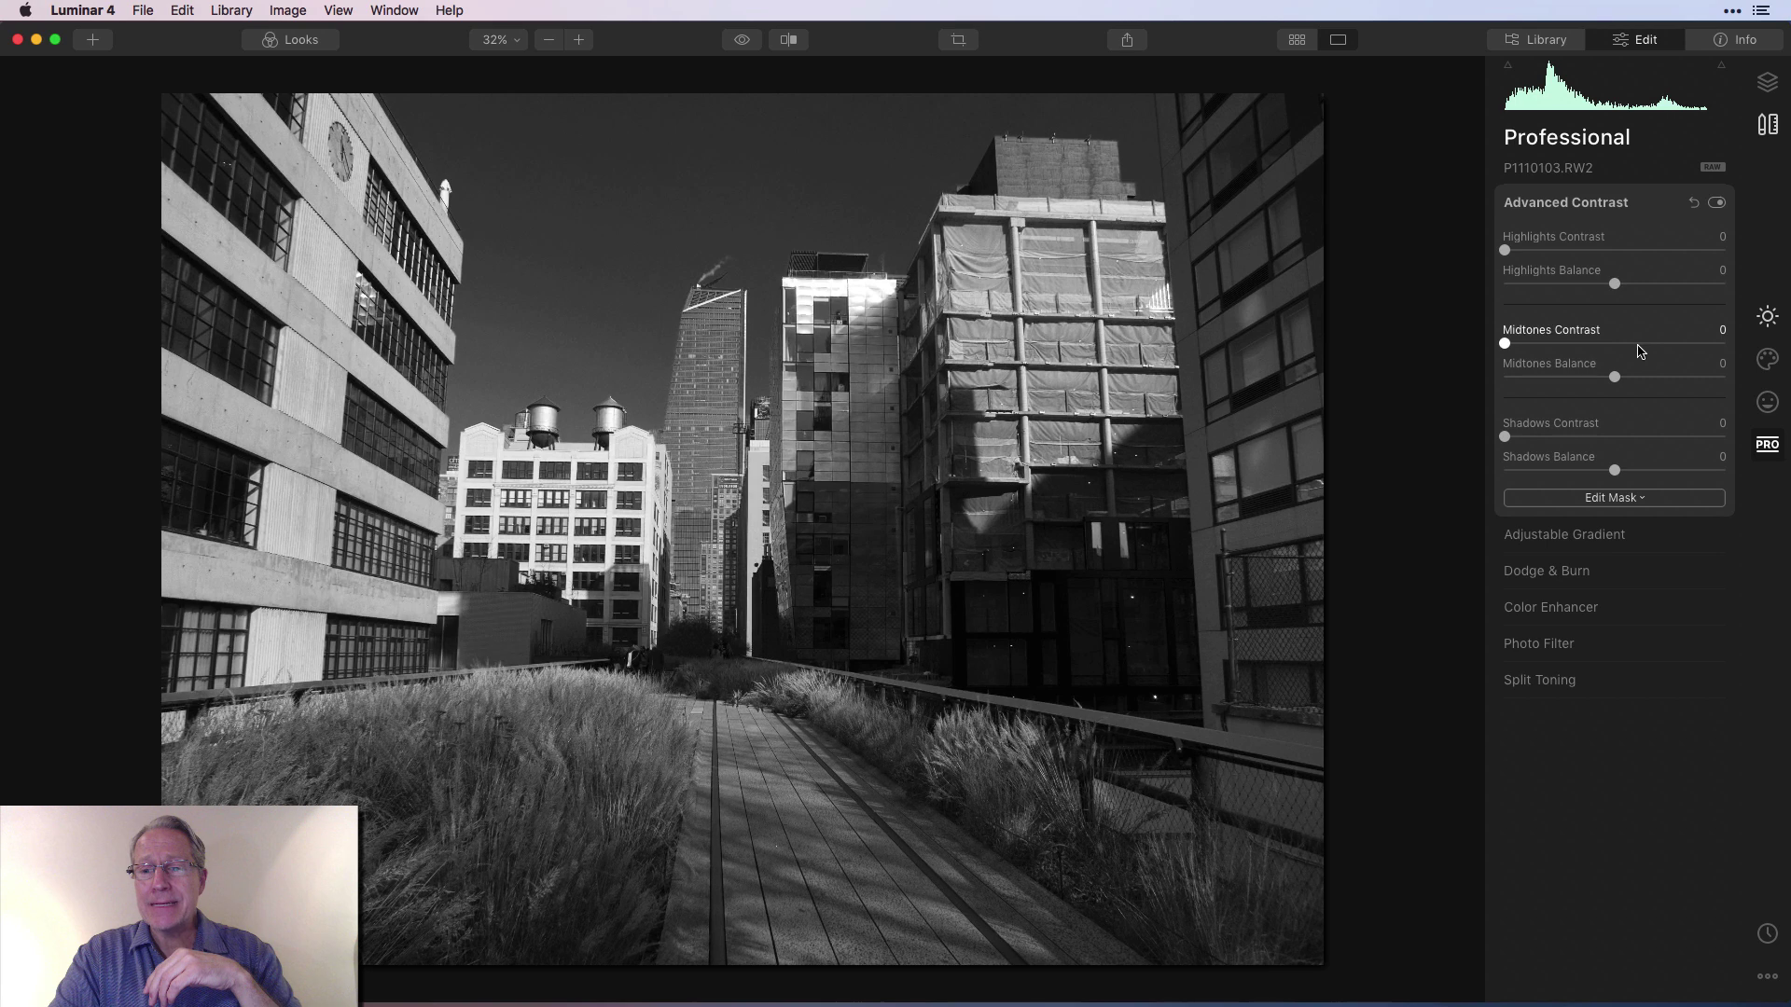
Test Color Enhancer Warmth -29, Color Contrast Amount and Hue 230, then reset Color Enhancer
click(1590, 608)
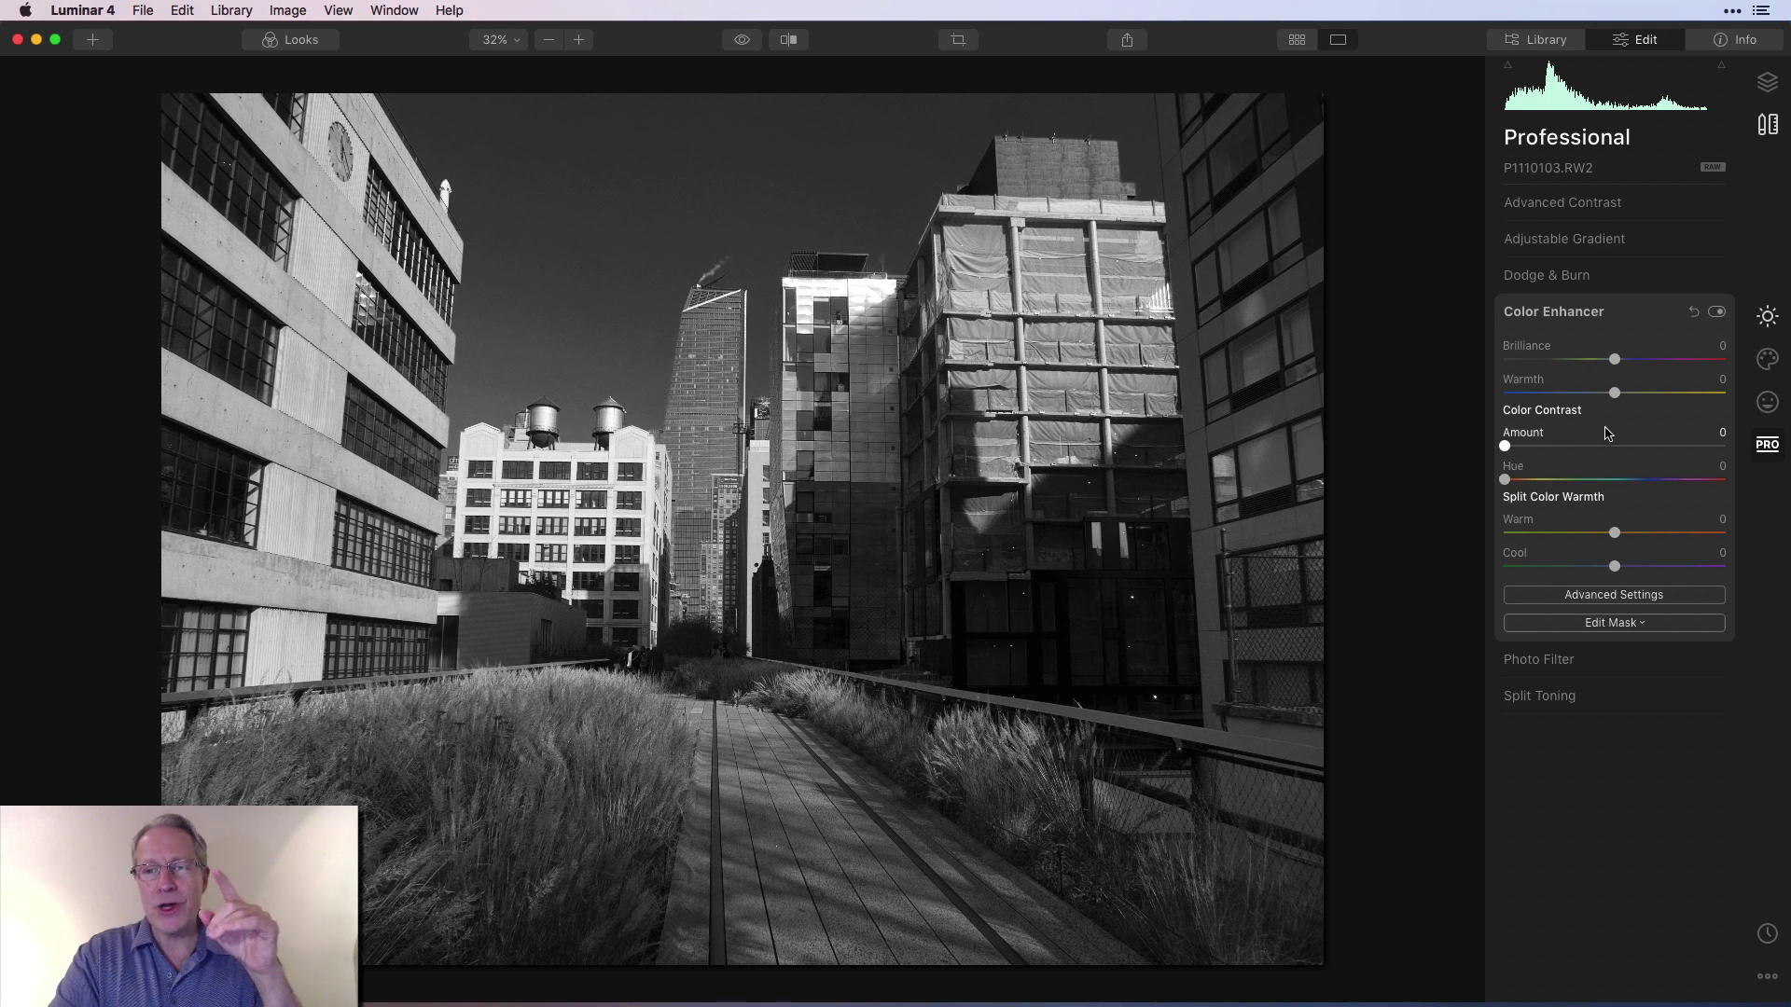
mouse_move(1614, 392)
mouse_down()
mouse_move(1487, 396)
mouse_move(1623, 413)
mouse_up()
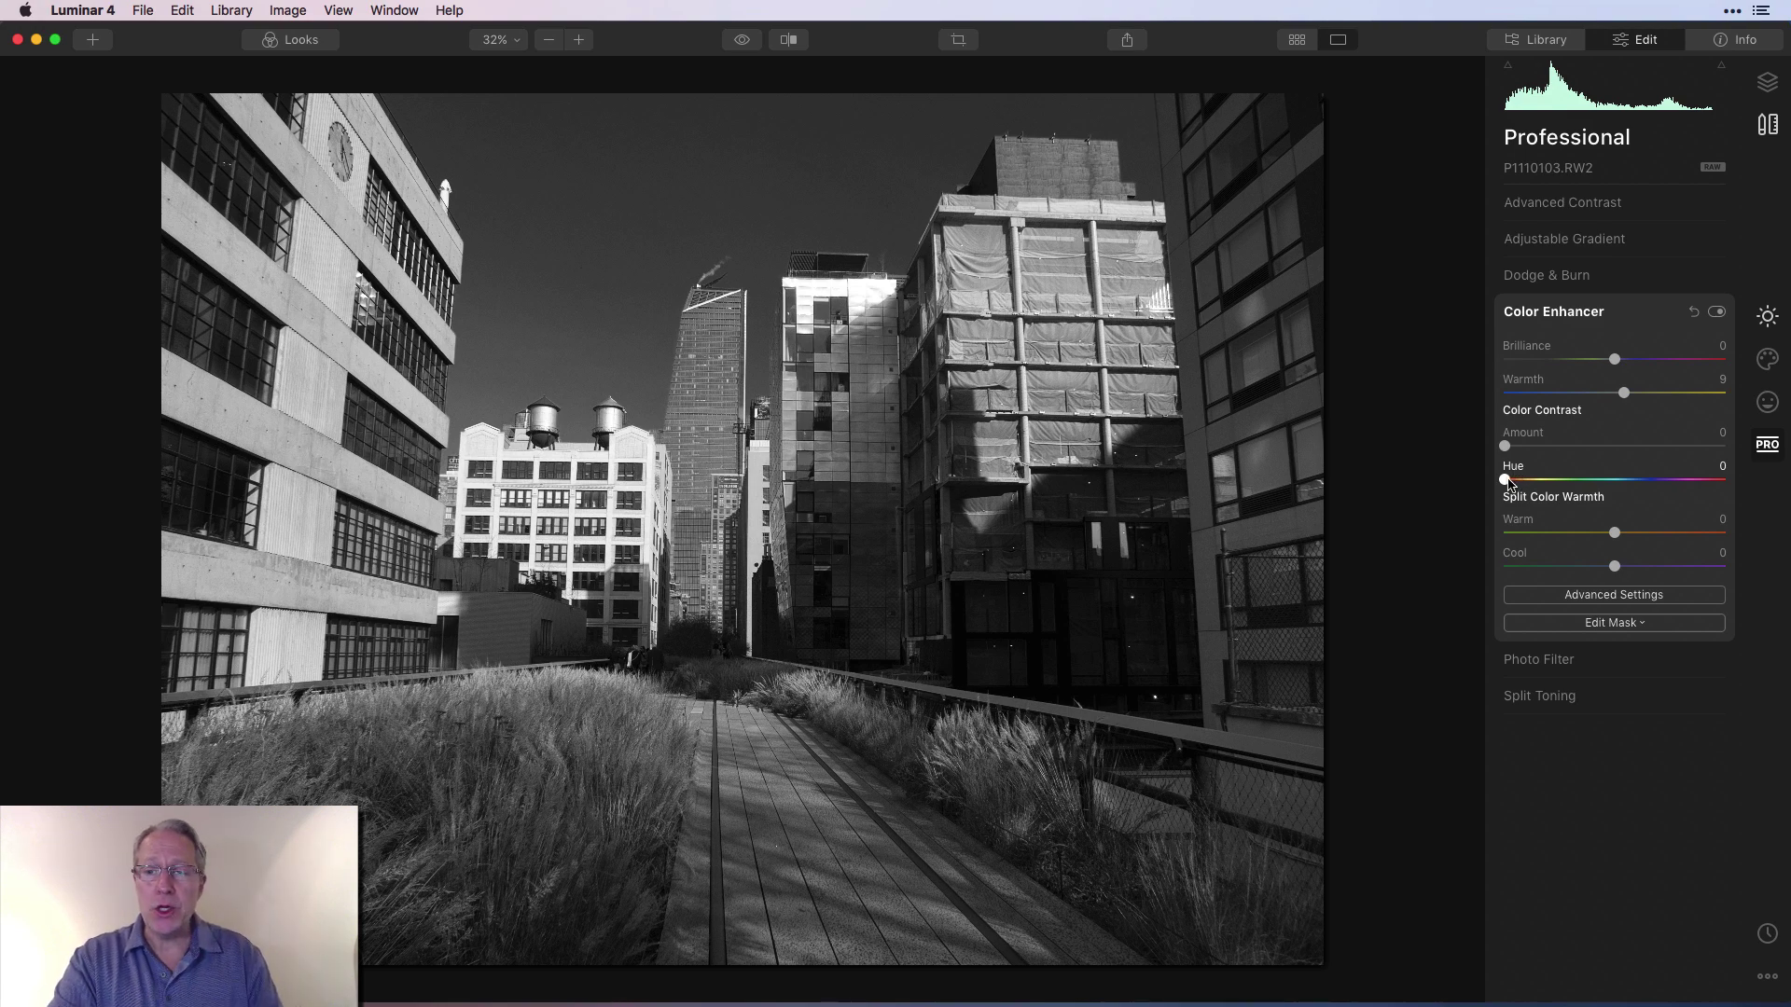
drag(1507, 448, 1688, 419)
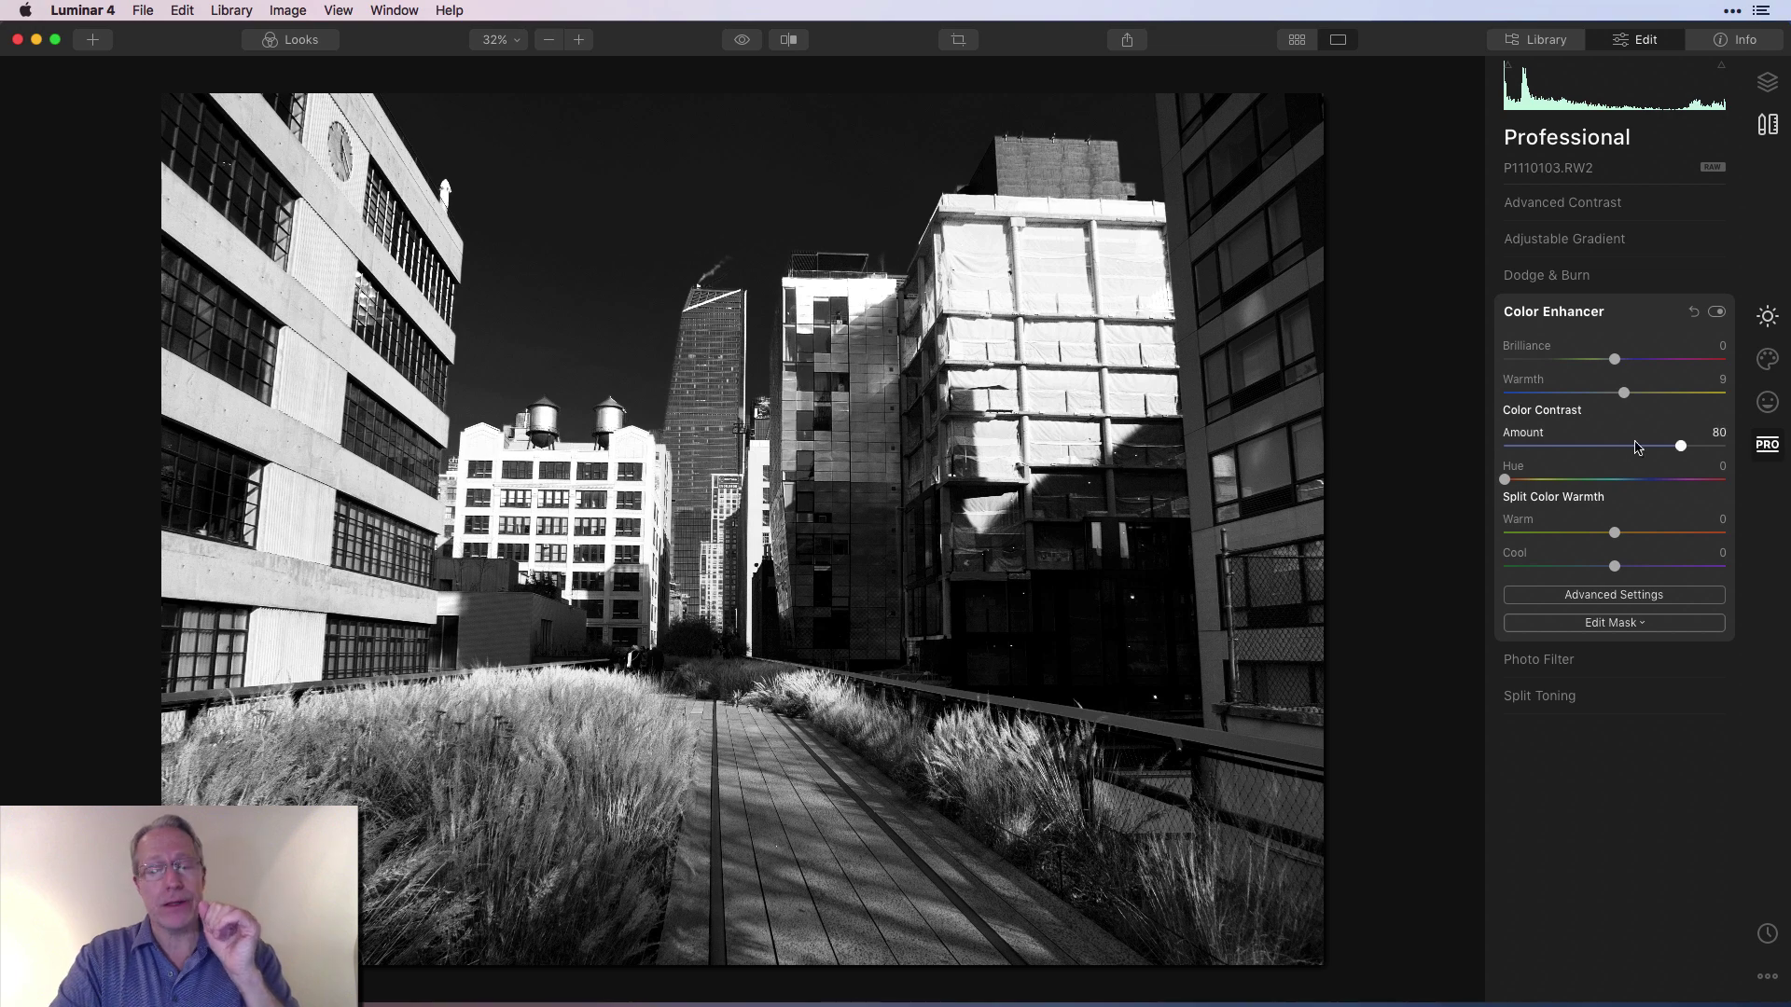
drag(1505, 481, 1645, 481)
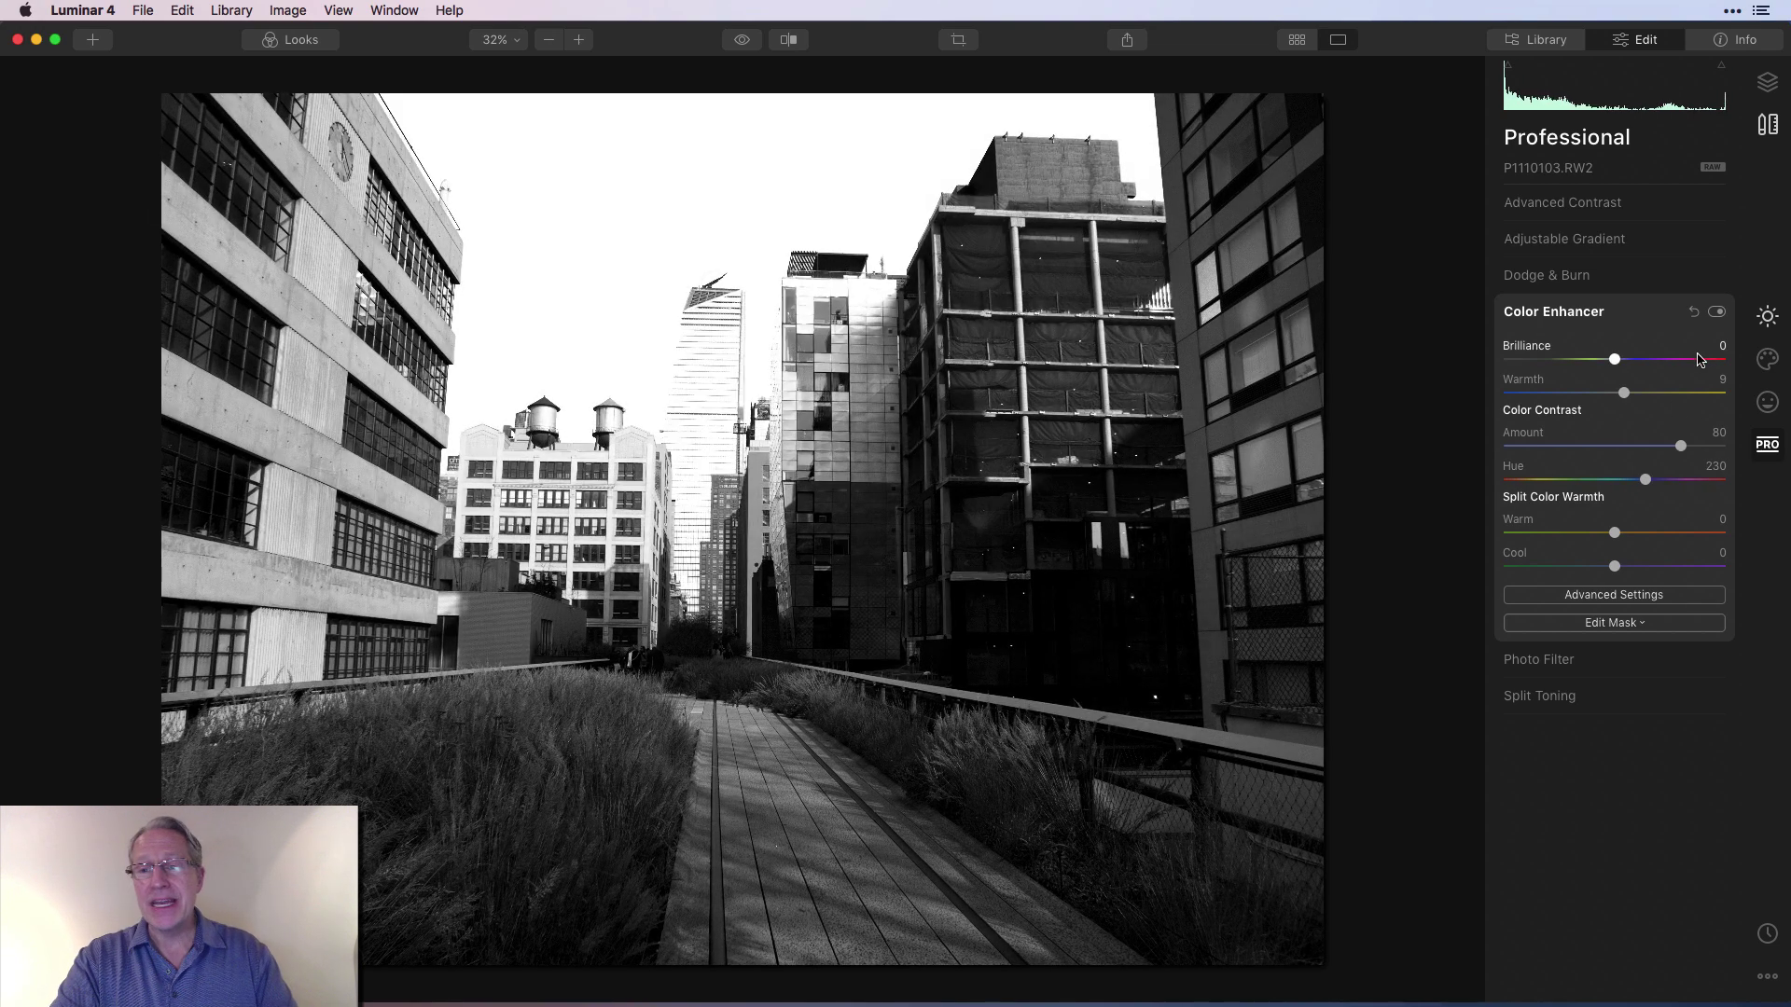
click(1692, 314)
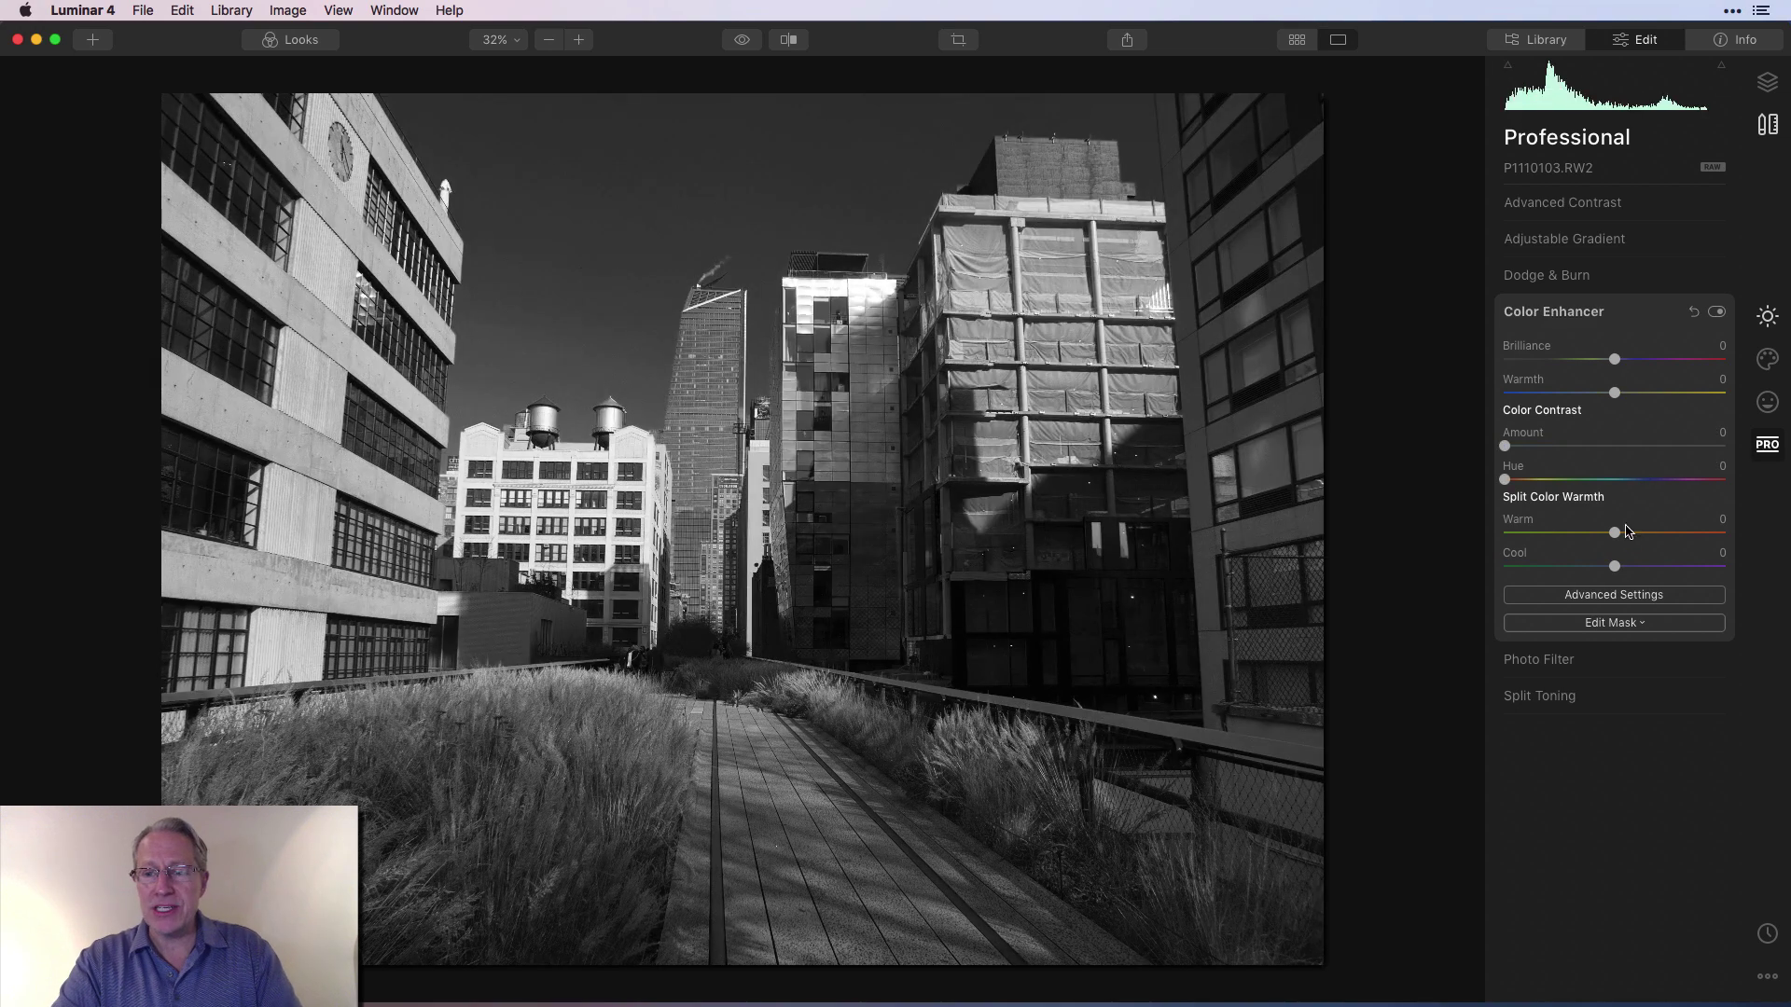
click(1538, 659)
Raise the Photo Filter Amount to 15, then reset it to remove the tint
drag(1505, 395, 1648, 436)
mouse_move(1538, 396)
mouse_down()
mouse_move(1553, 401)
mouse_move(1531, 397)
mouse_up()
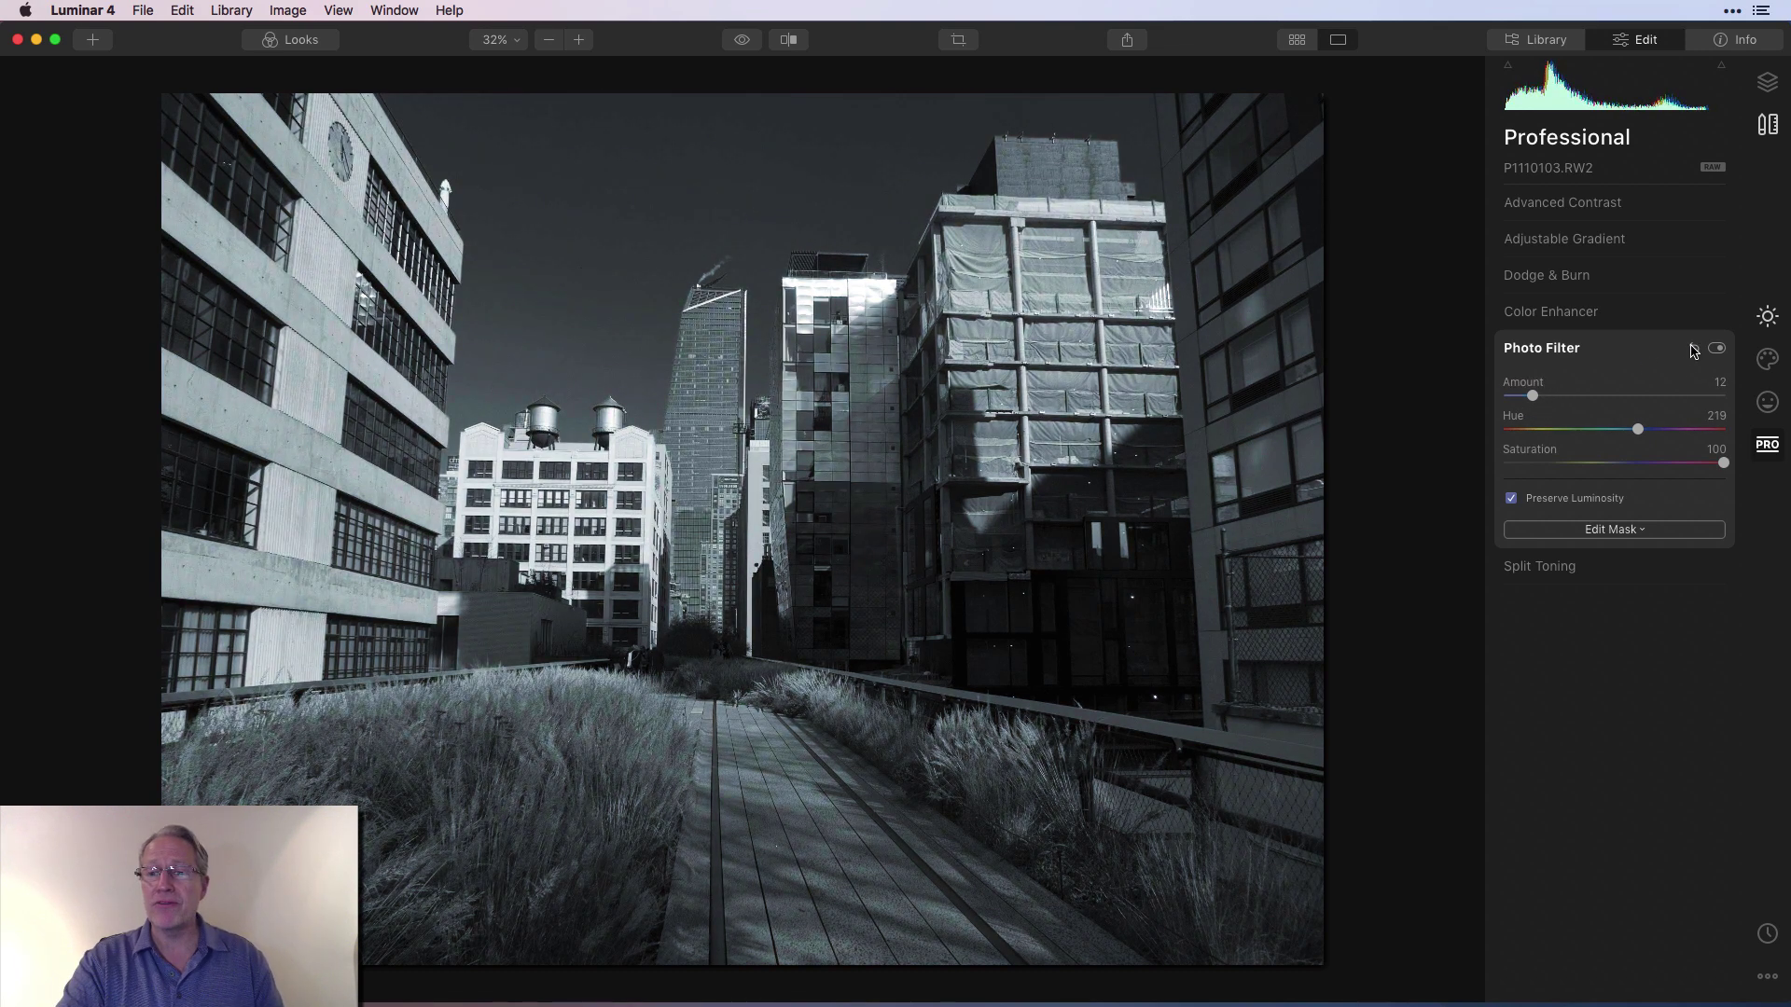
click(1695, 349)
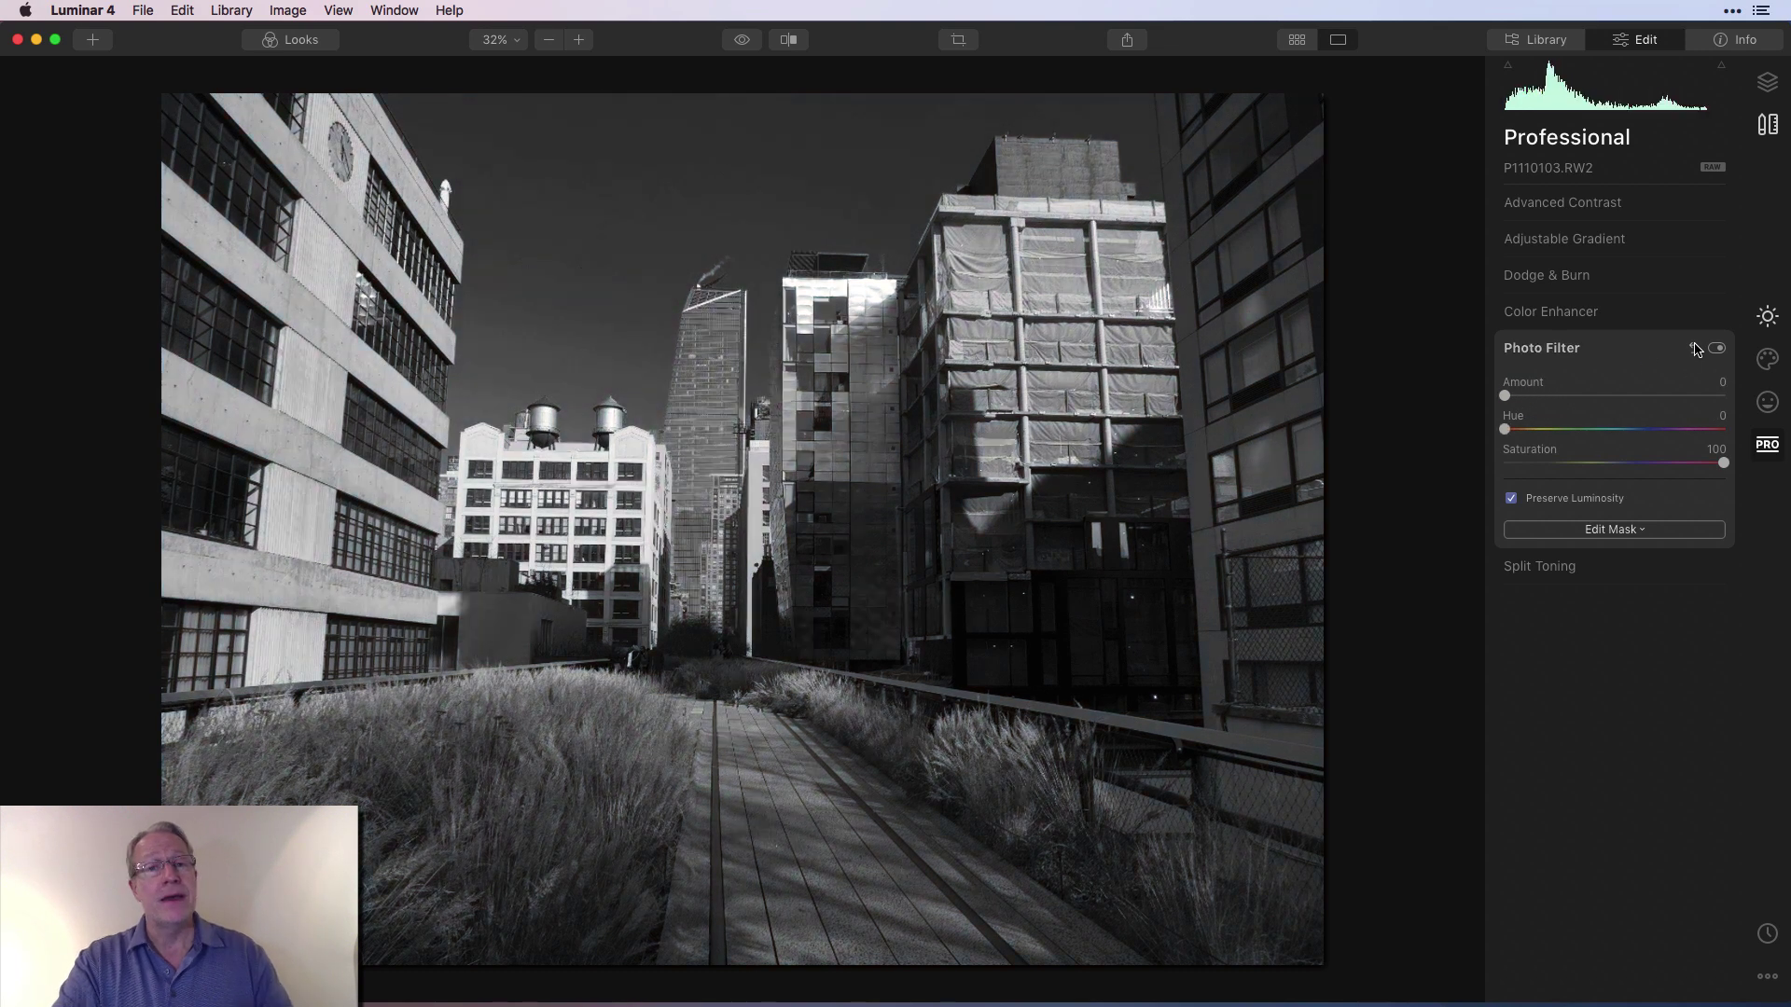
Give Split Toning a blue tone: highlights hue 221, saturation 31; shadows hue 206, saturation 21
click(1598, 570)
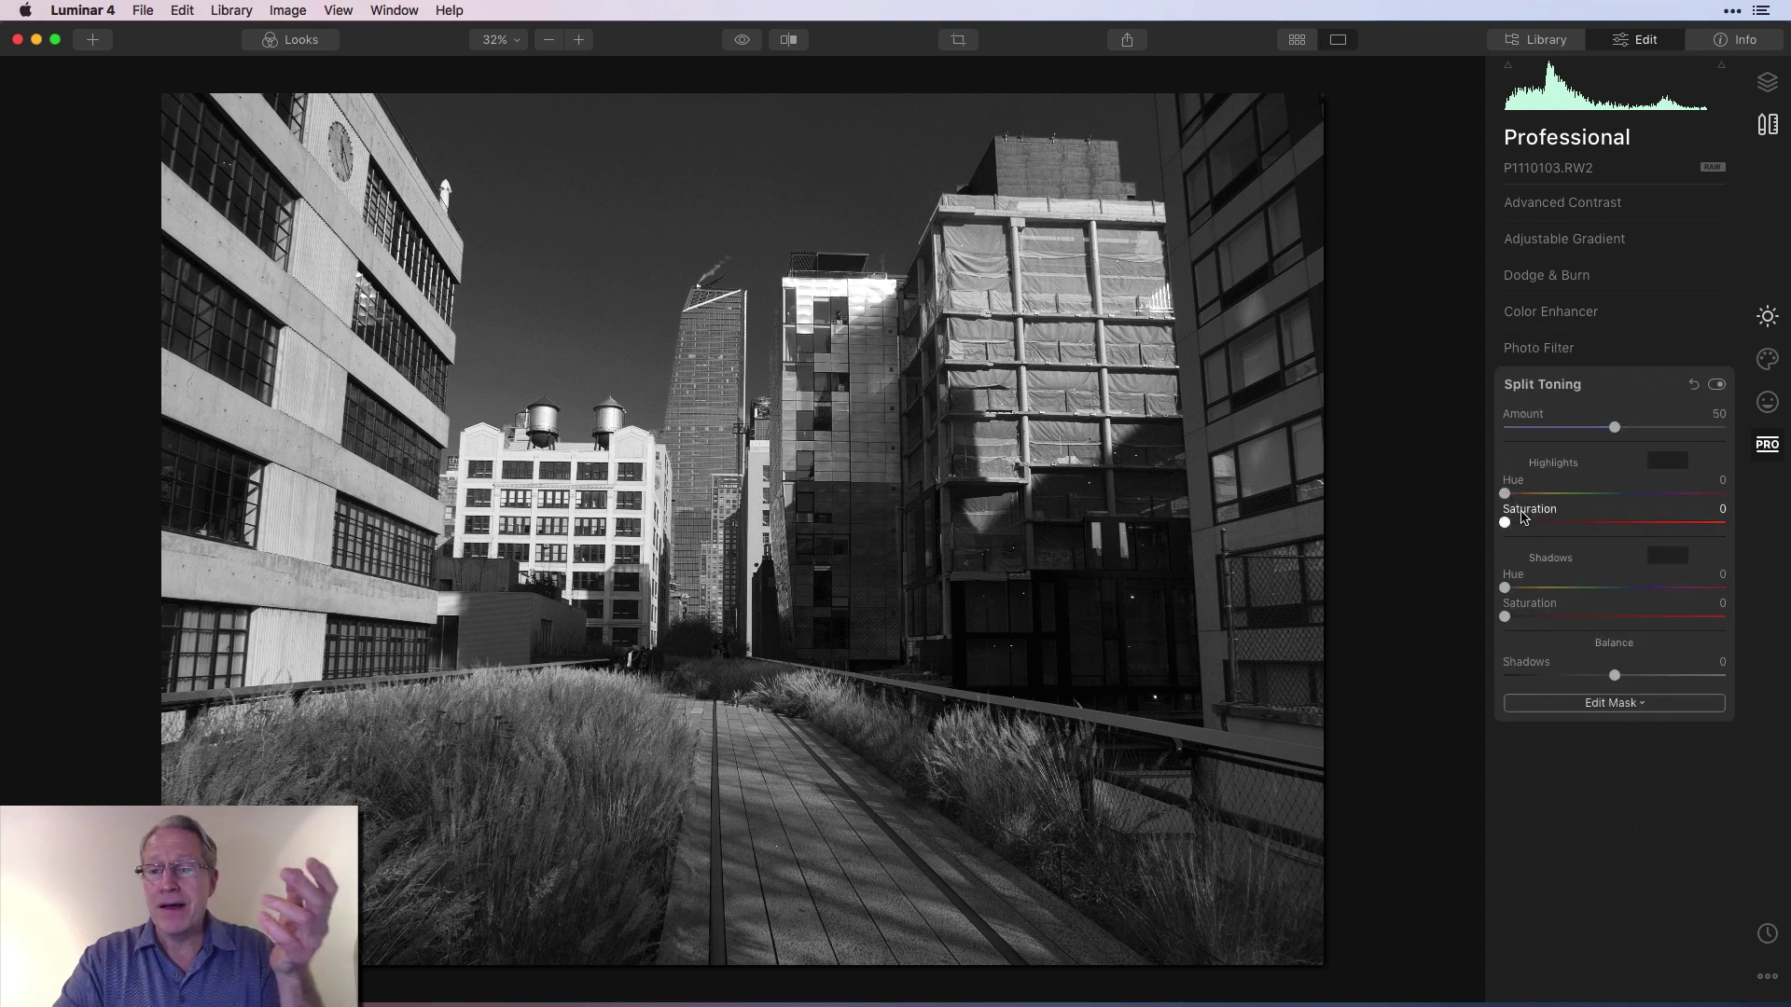
drag(1511, 497, 1634, 495)
drag(1505, 524, 1576, 525)
drag(1505, 588, 1631, 589)
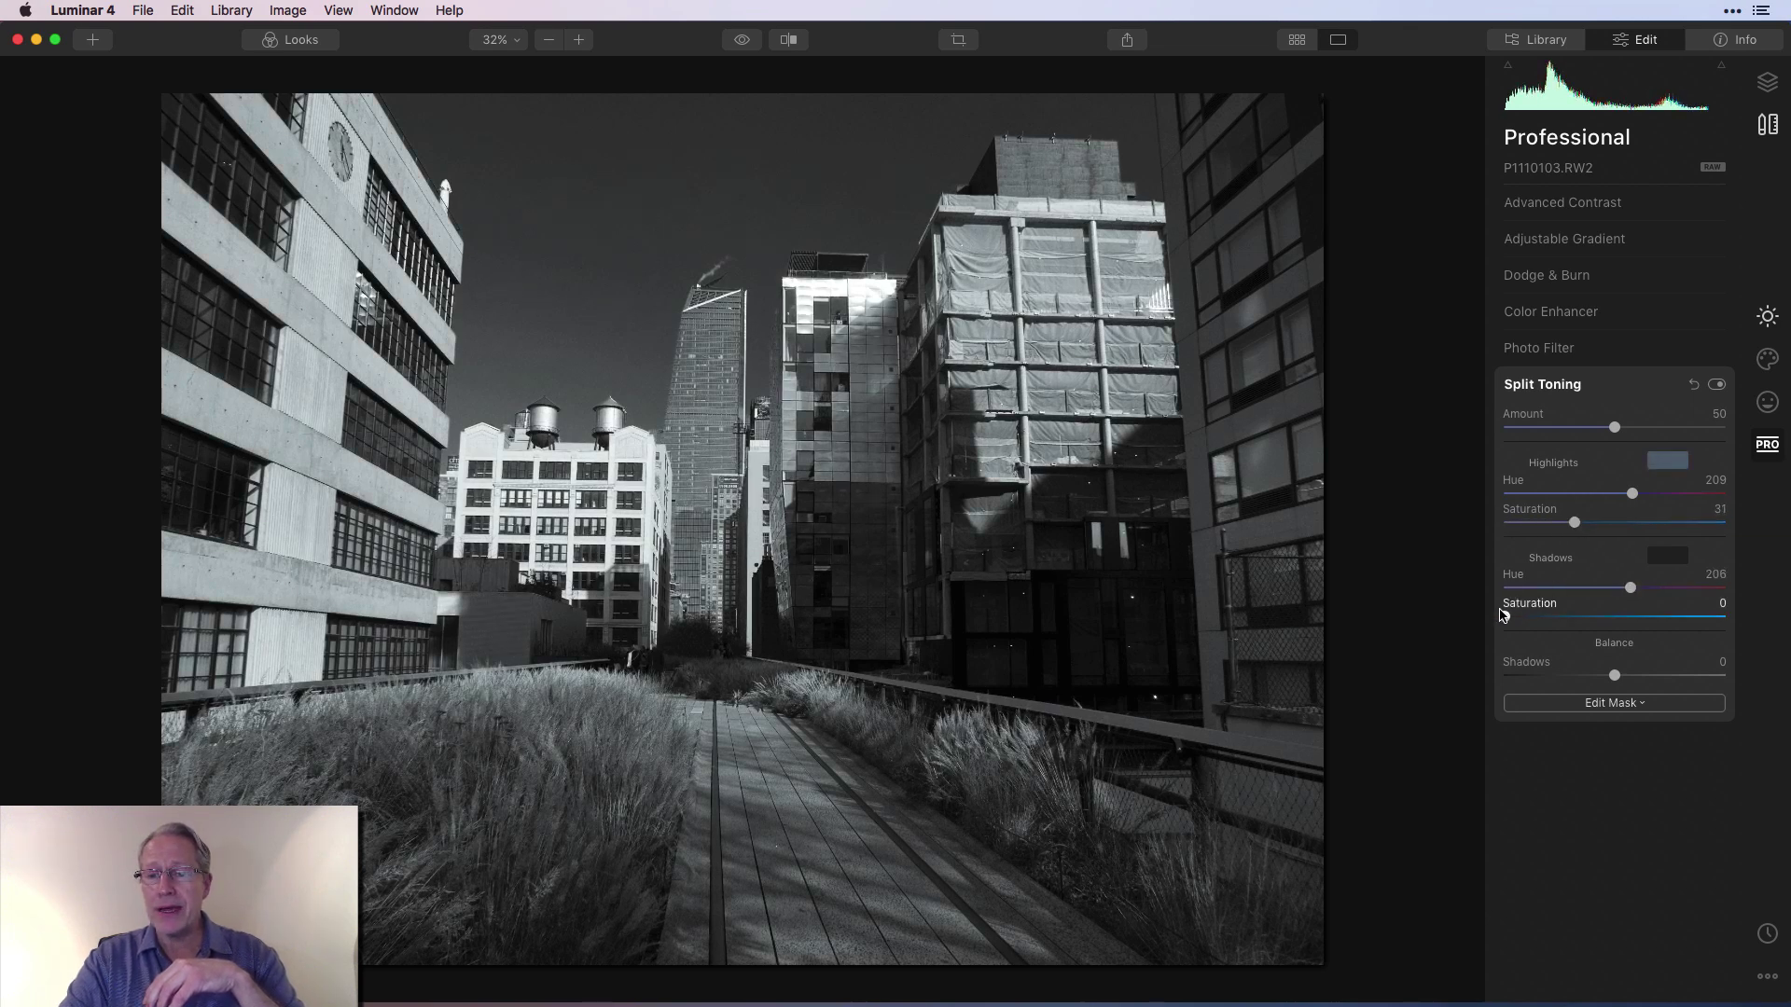
drag(1504, 617, 1540, 618)
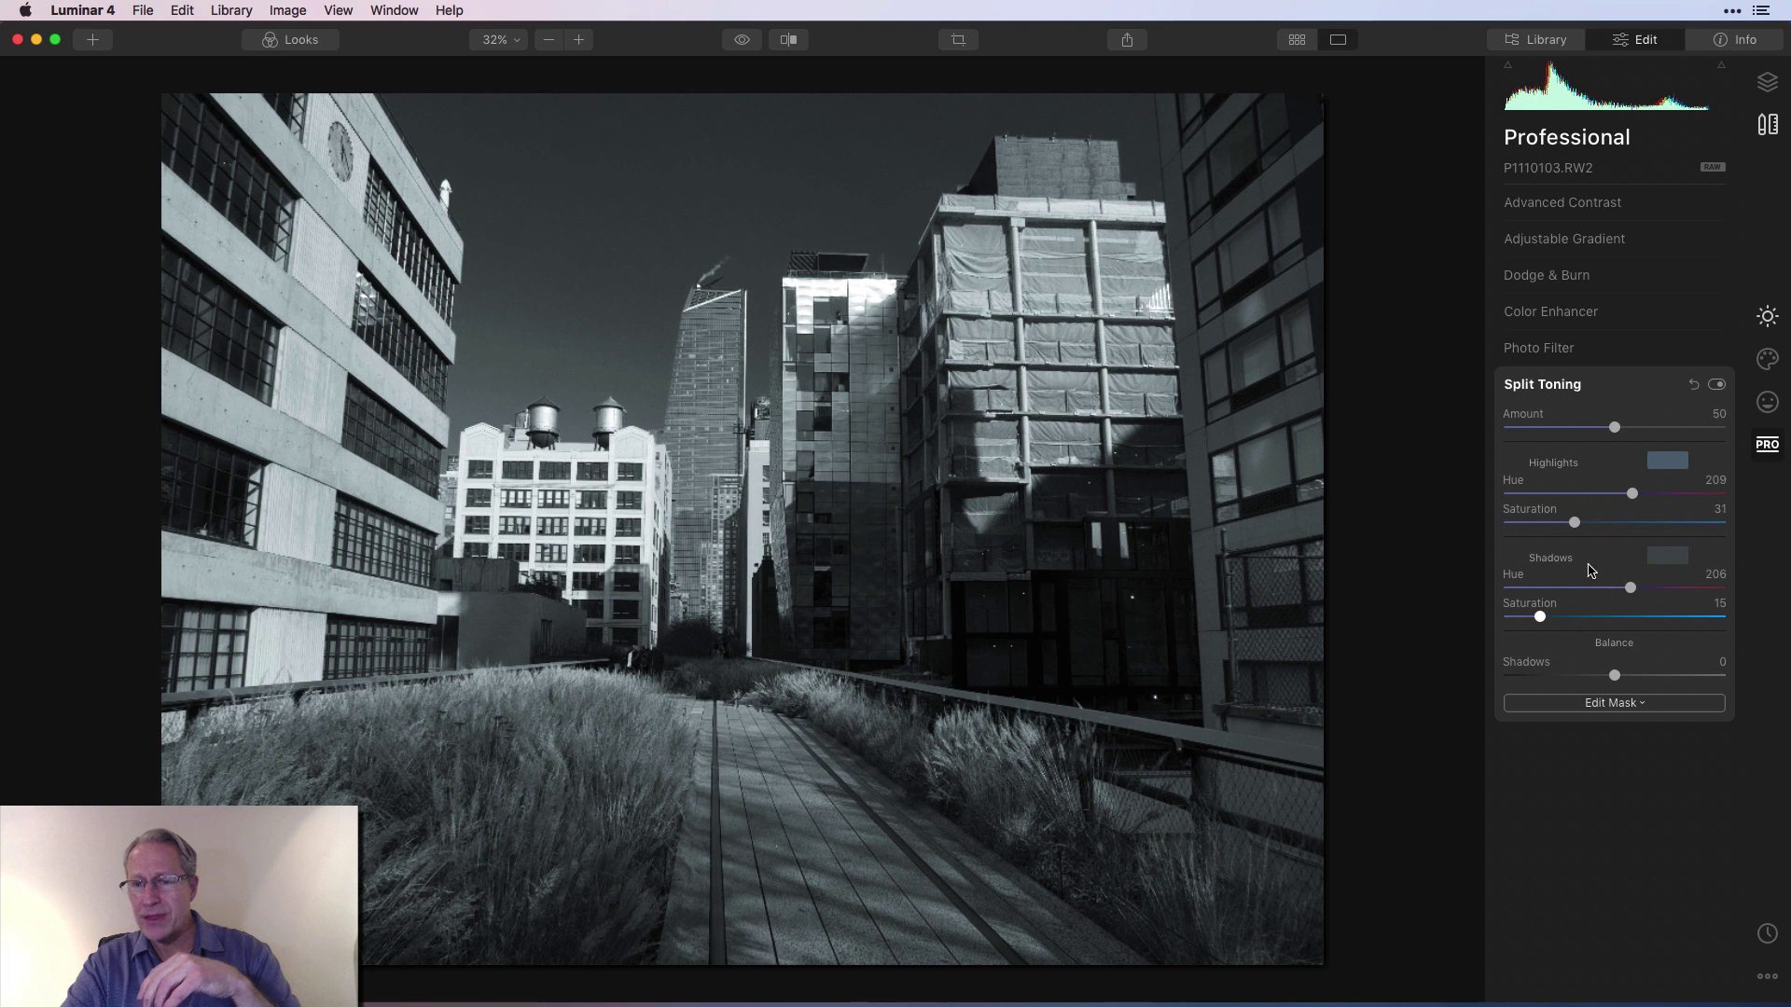
drag(1632, 494, 1583, 524)
drag(1540, 617, 1553, 617)
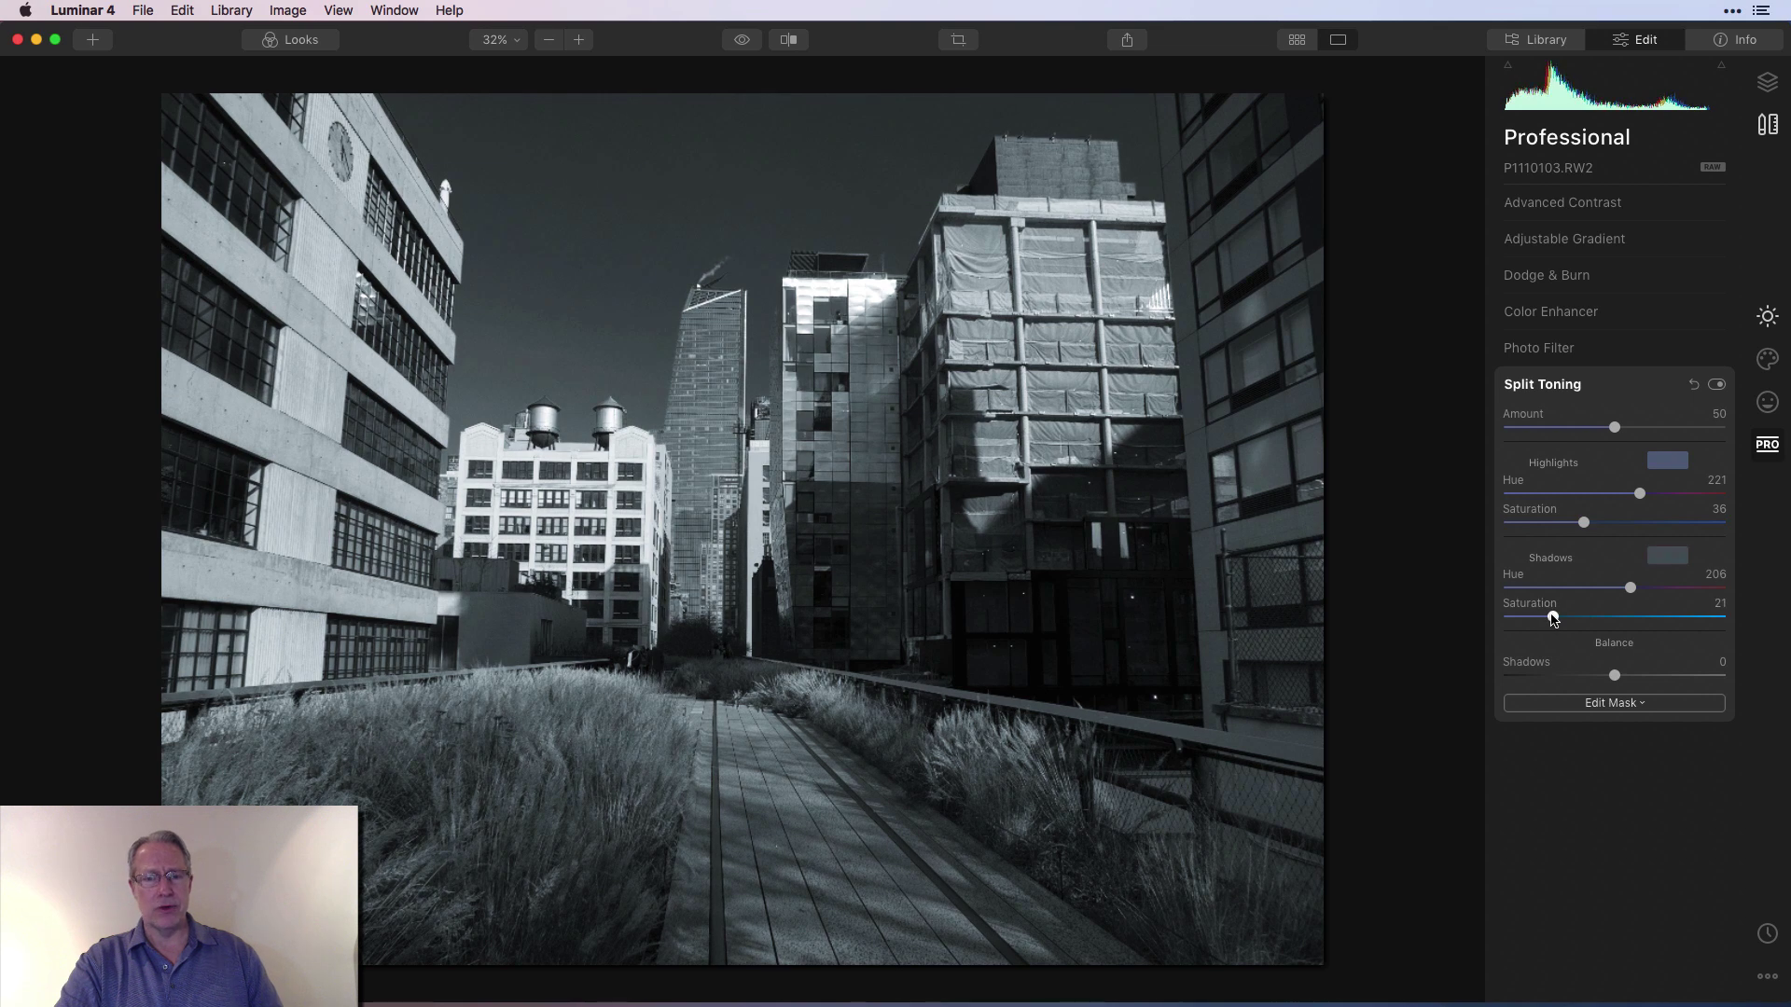
Set Advanced Contrast Highlights to 100, Midtones to 95 and Shadows to 100
click(1597, 205)
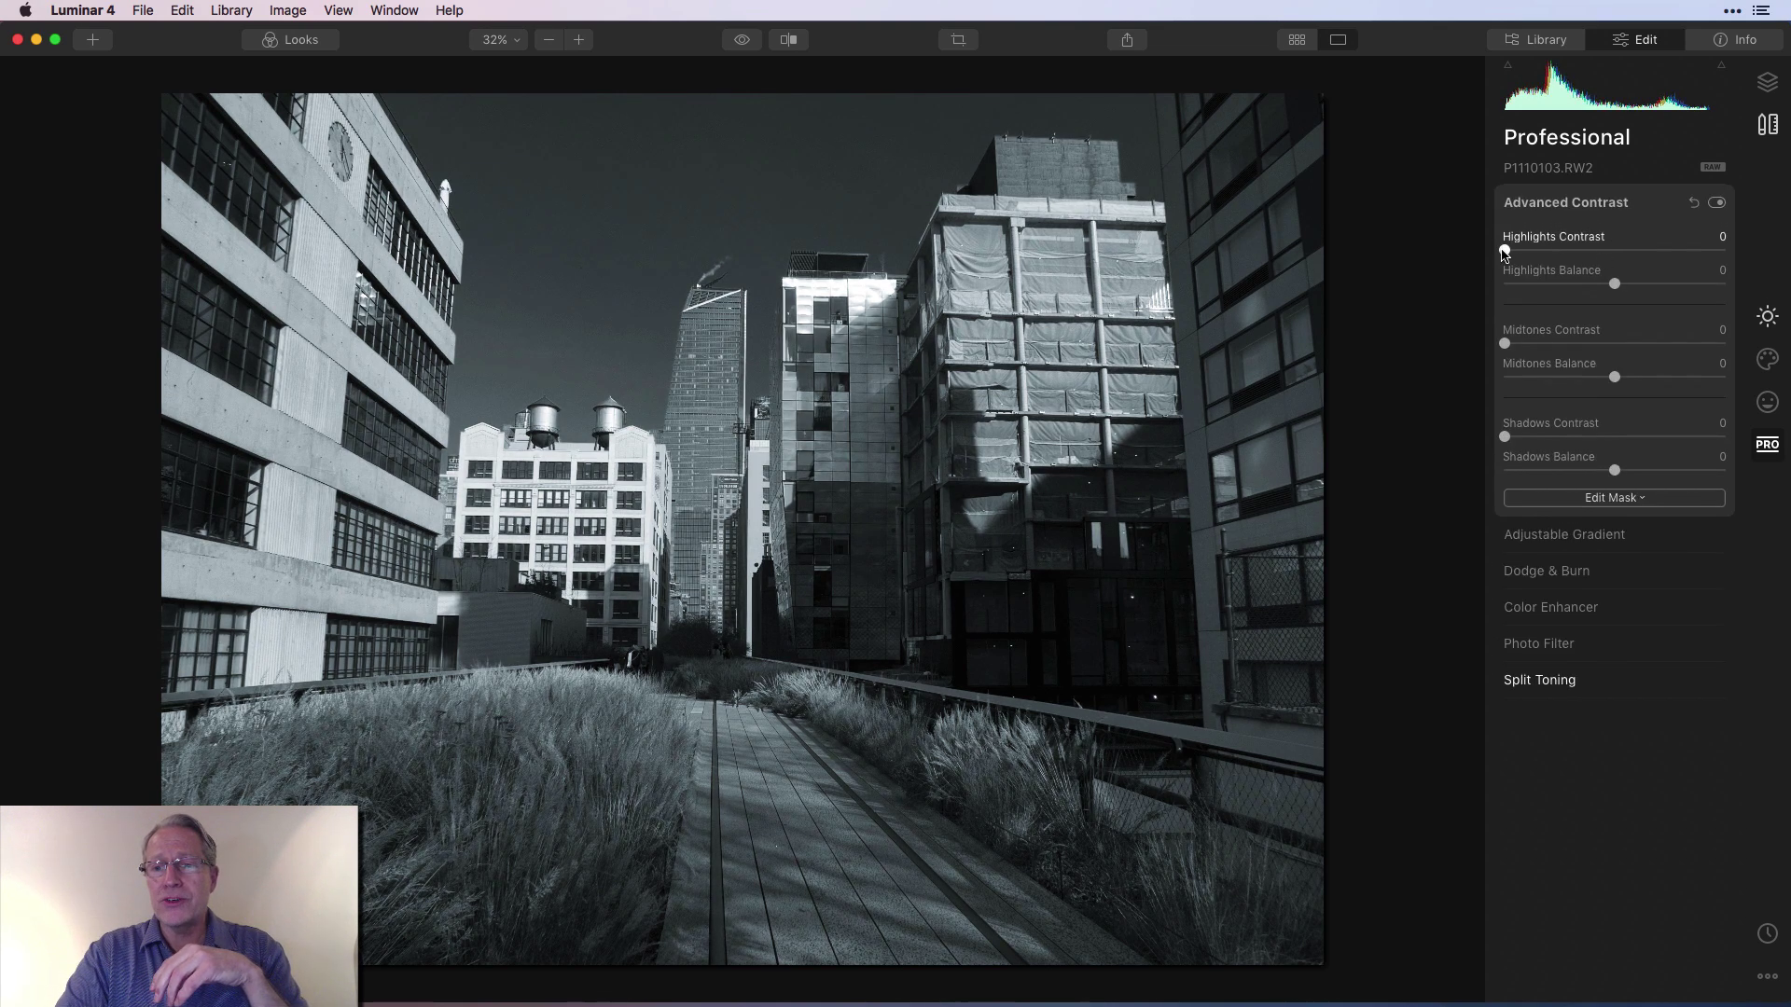
drag(1505, 250, 1739, 246)
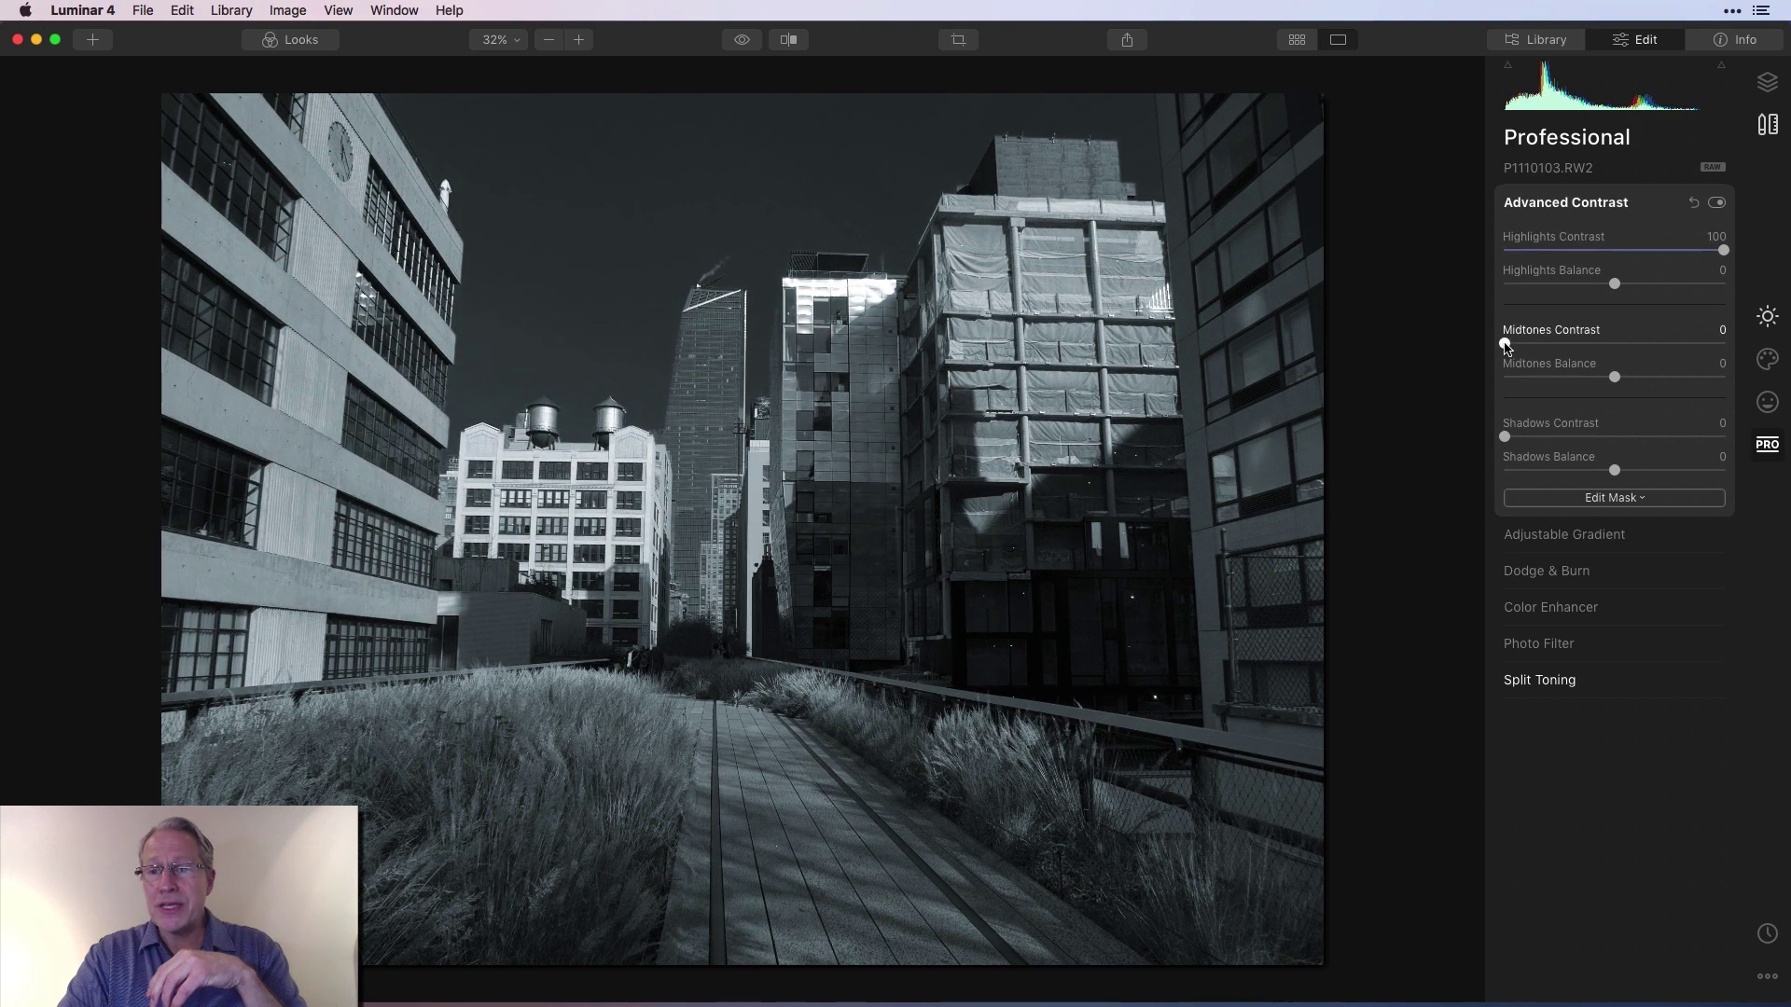
drag(1505, 343, 1713, 343)
drag(1504, 437, 1750, 424)
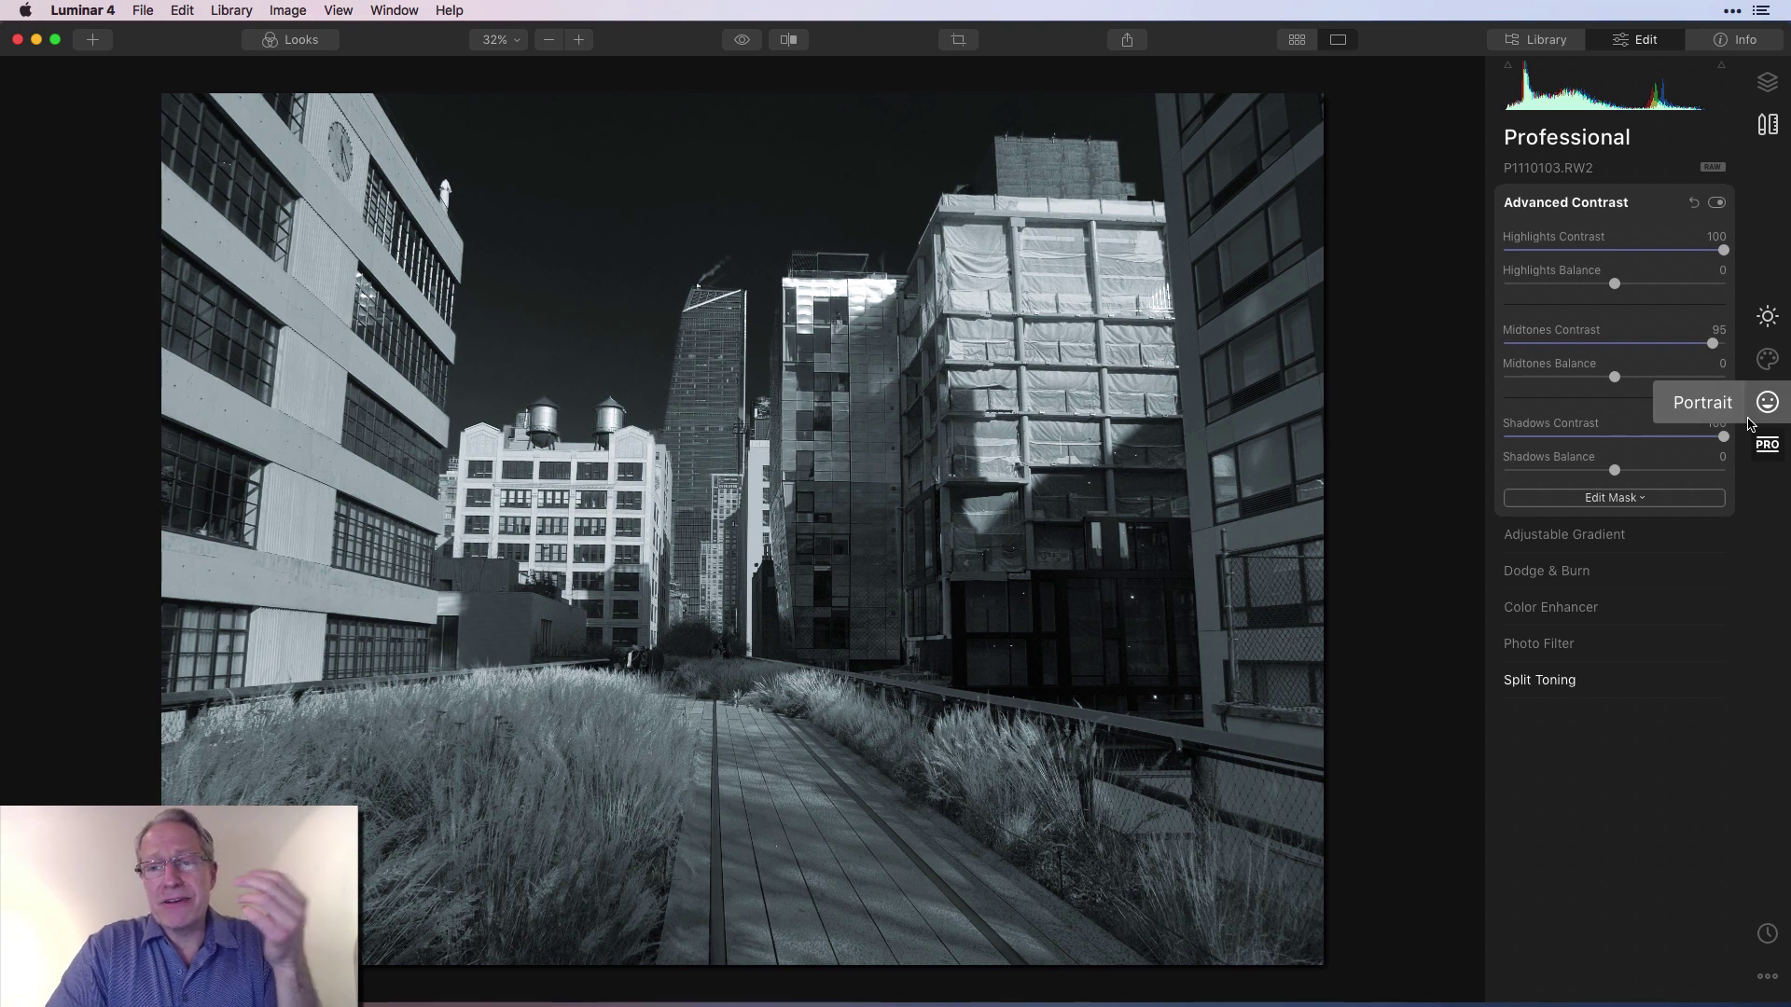
Reset Advanced Contrast and Split Toning back to a neutral black and white
click(1694, 204)
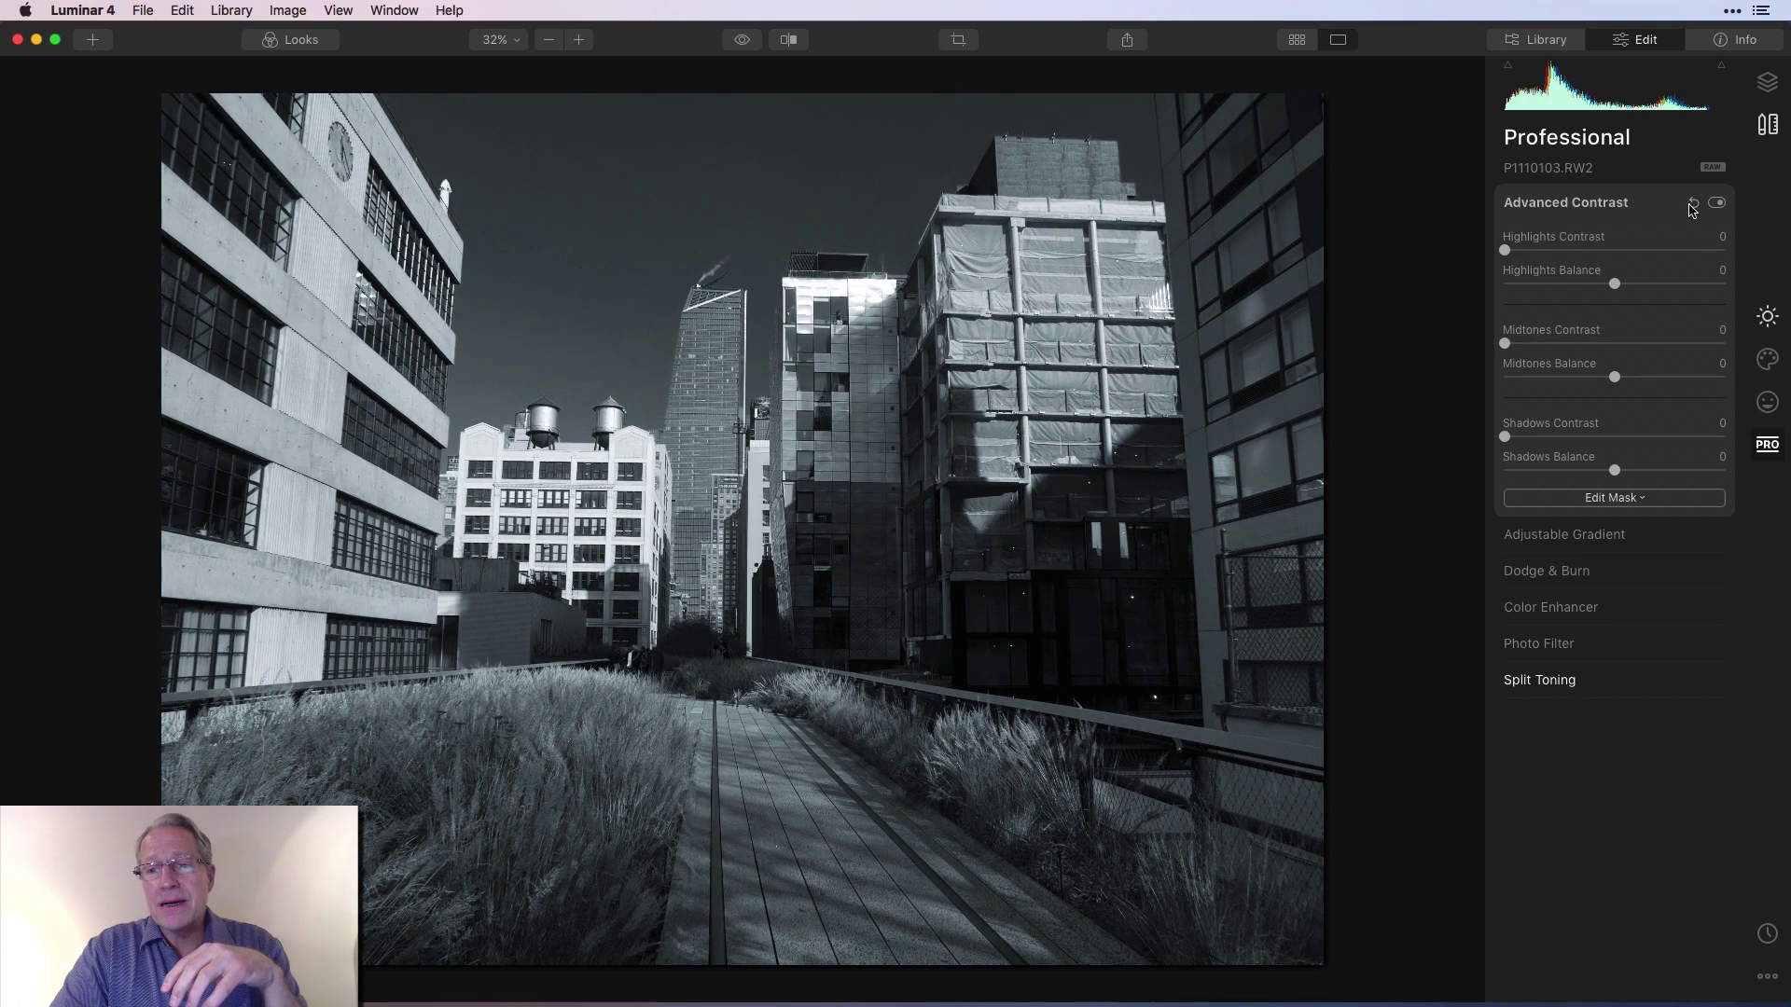
click(1679, 209)
click(1600, 390)
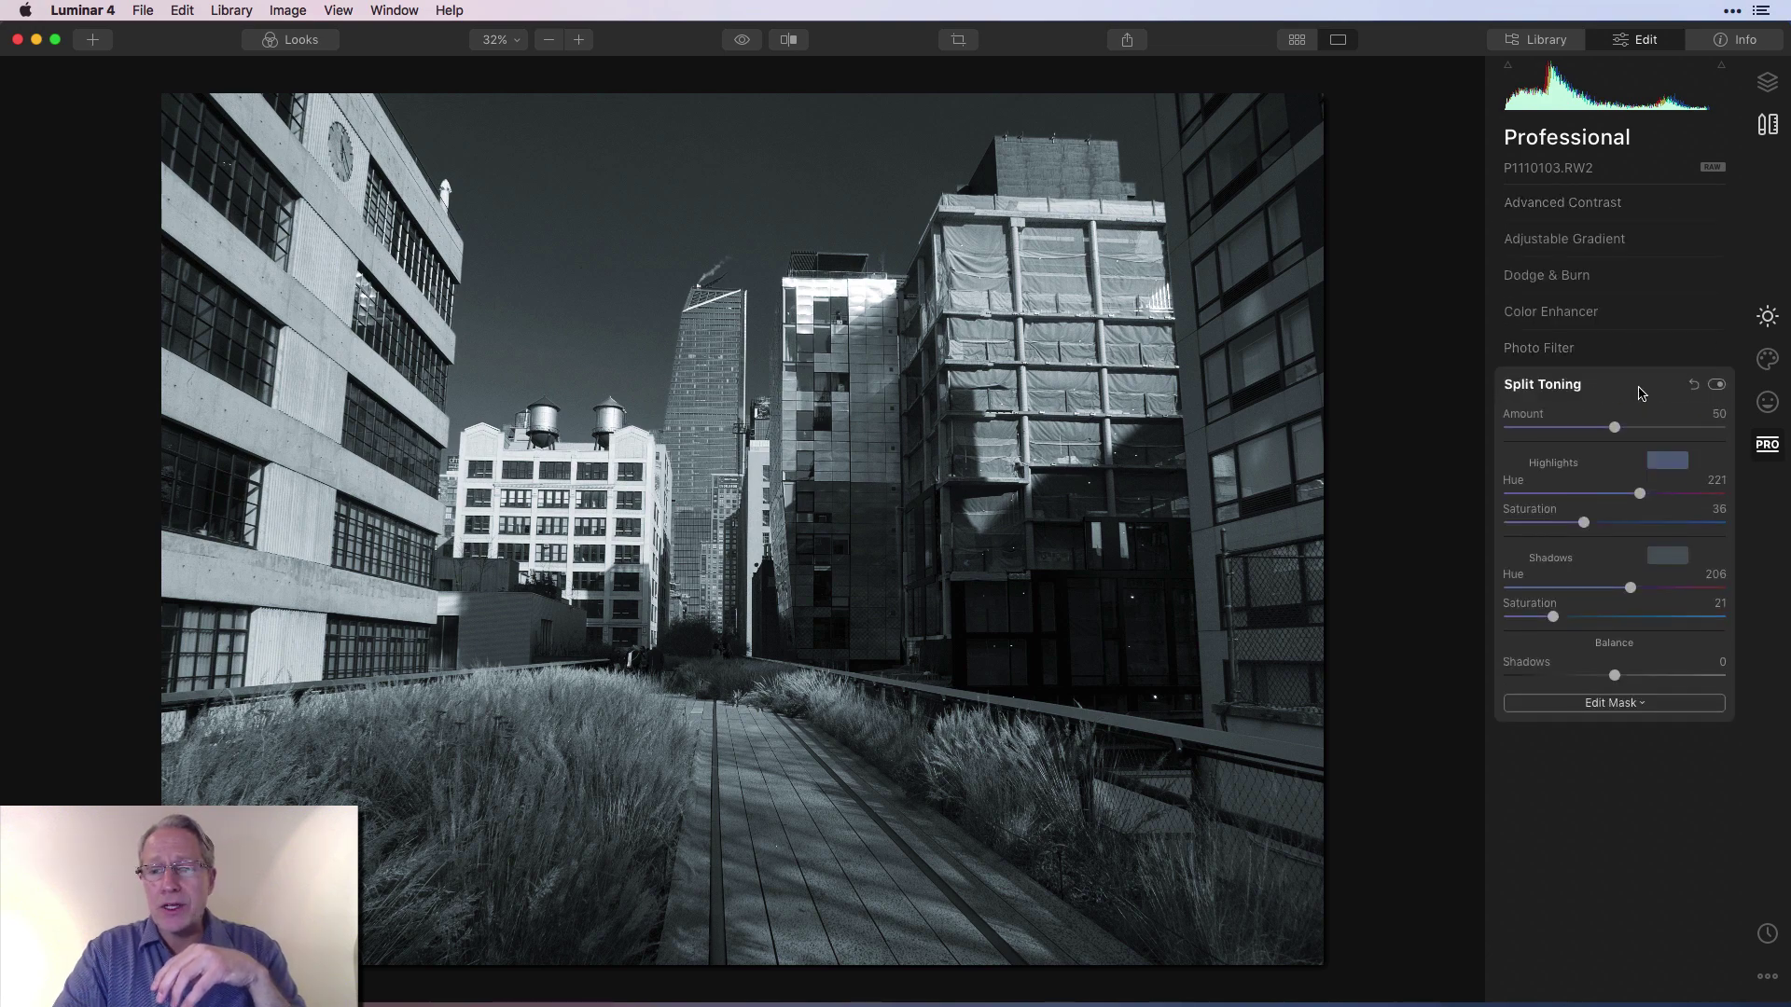
click(1693, 385)
click(1641, 401)
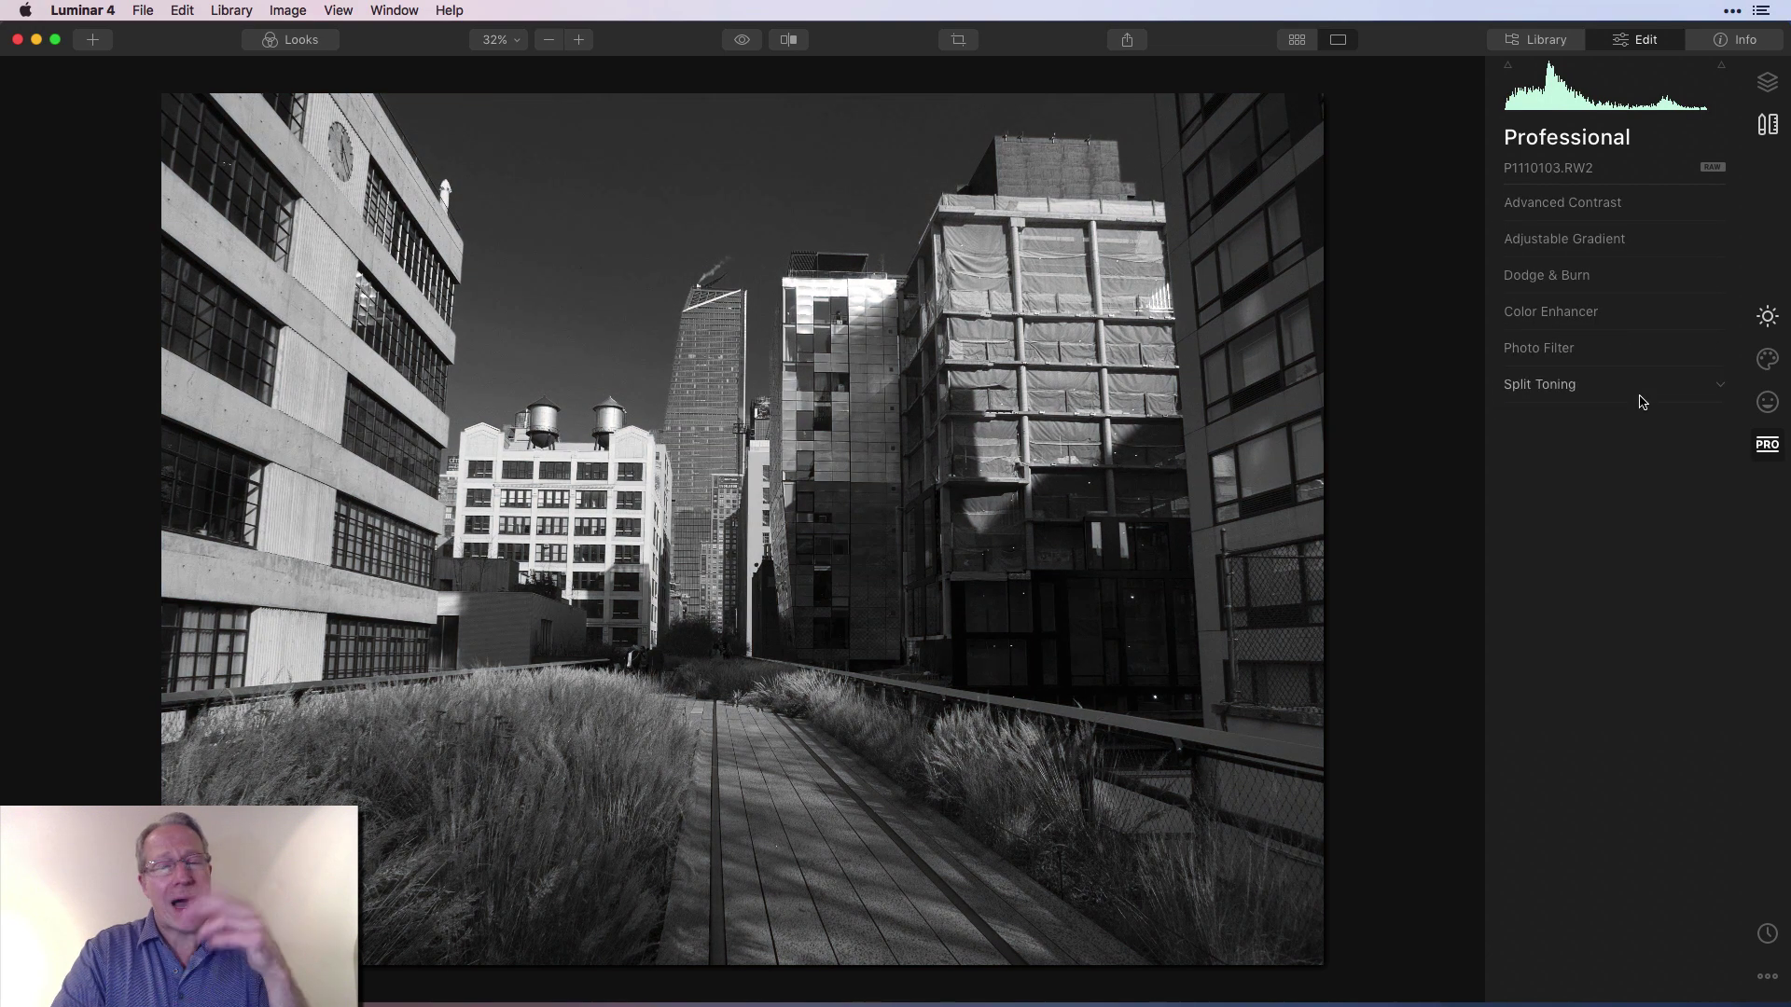